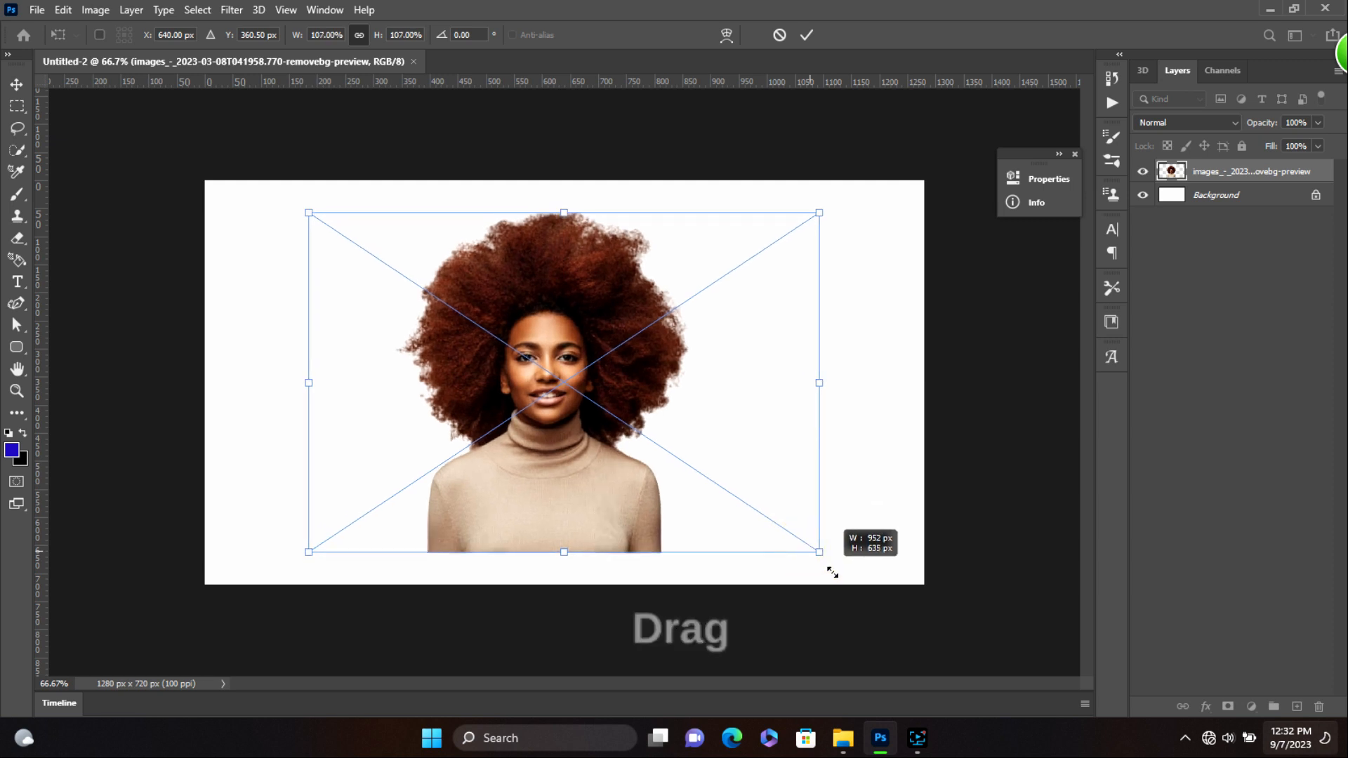
# - Commit the portrait's enlargement to about 116% and centre it with her shoulders on the canvas bottom edge
pyautogui.press('Return')
pyautogui.moveTo(609, 493)
pyautogui.mouseDown()
pyautogui.moveTo(624, 526)
pyautogui.moveTo(621, 512)
pyautogui.moveTo(649, 510)
pyautogui.moveTo(626, 511)
pyautogui.mouseUp()
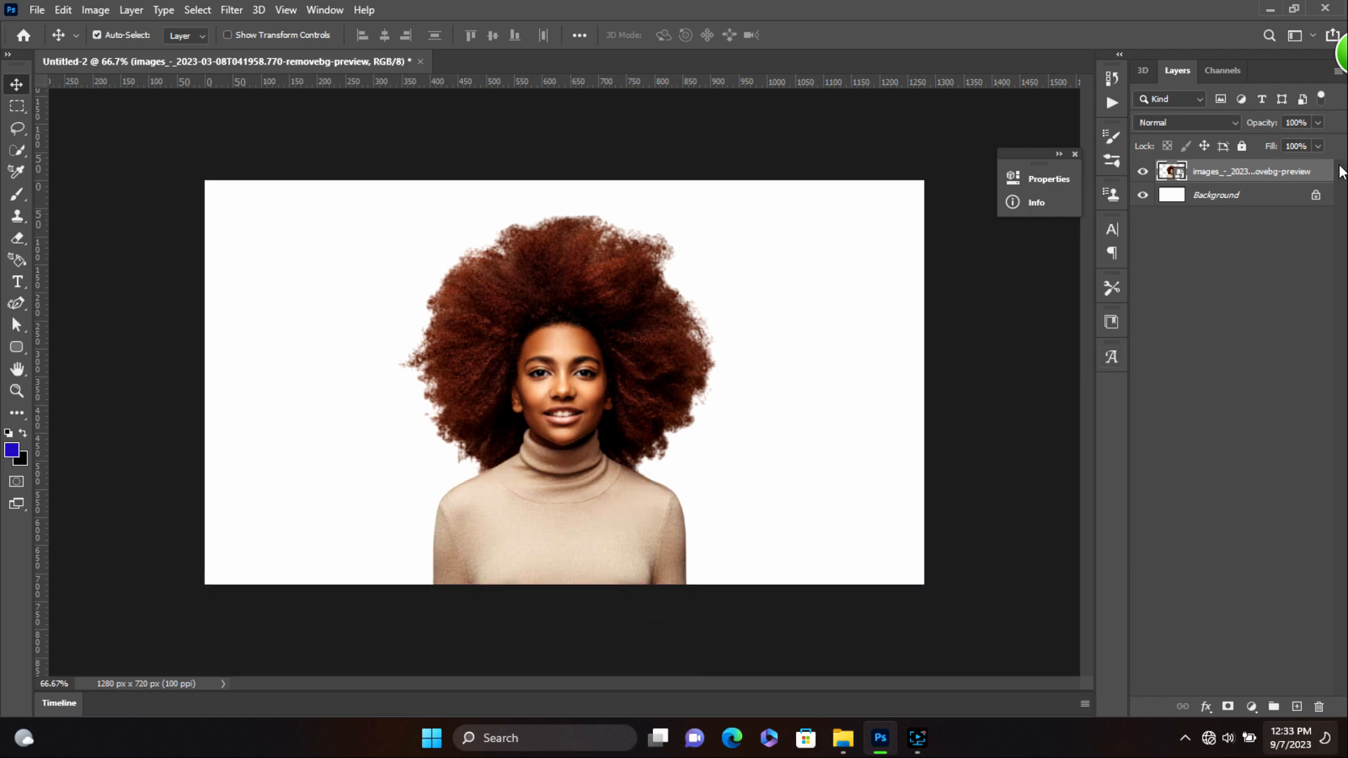
# - Unlock the Background layer and fill it with a dark purple Color Overlay layer style
pyautogui.click(1315, 197)
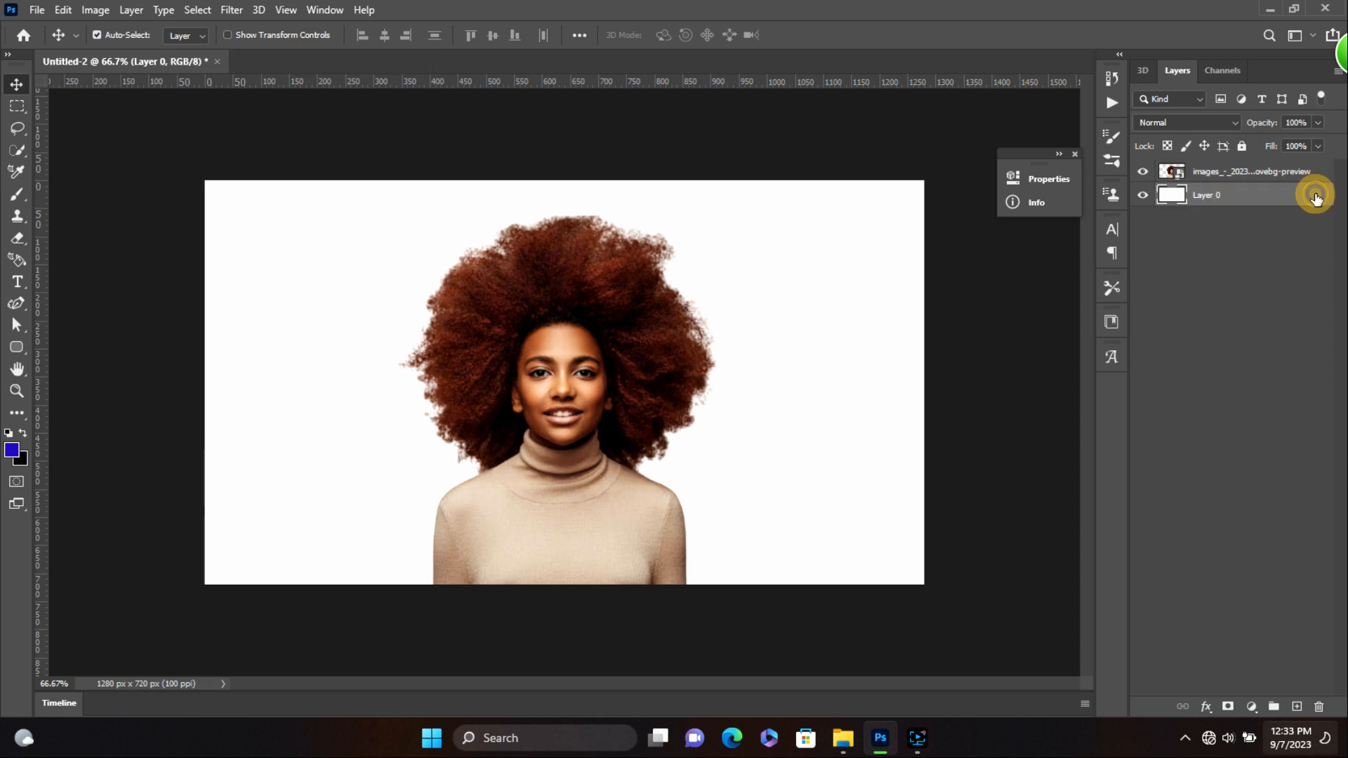
pyautogui.doubleClick(1169, 197)
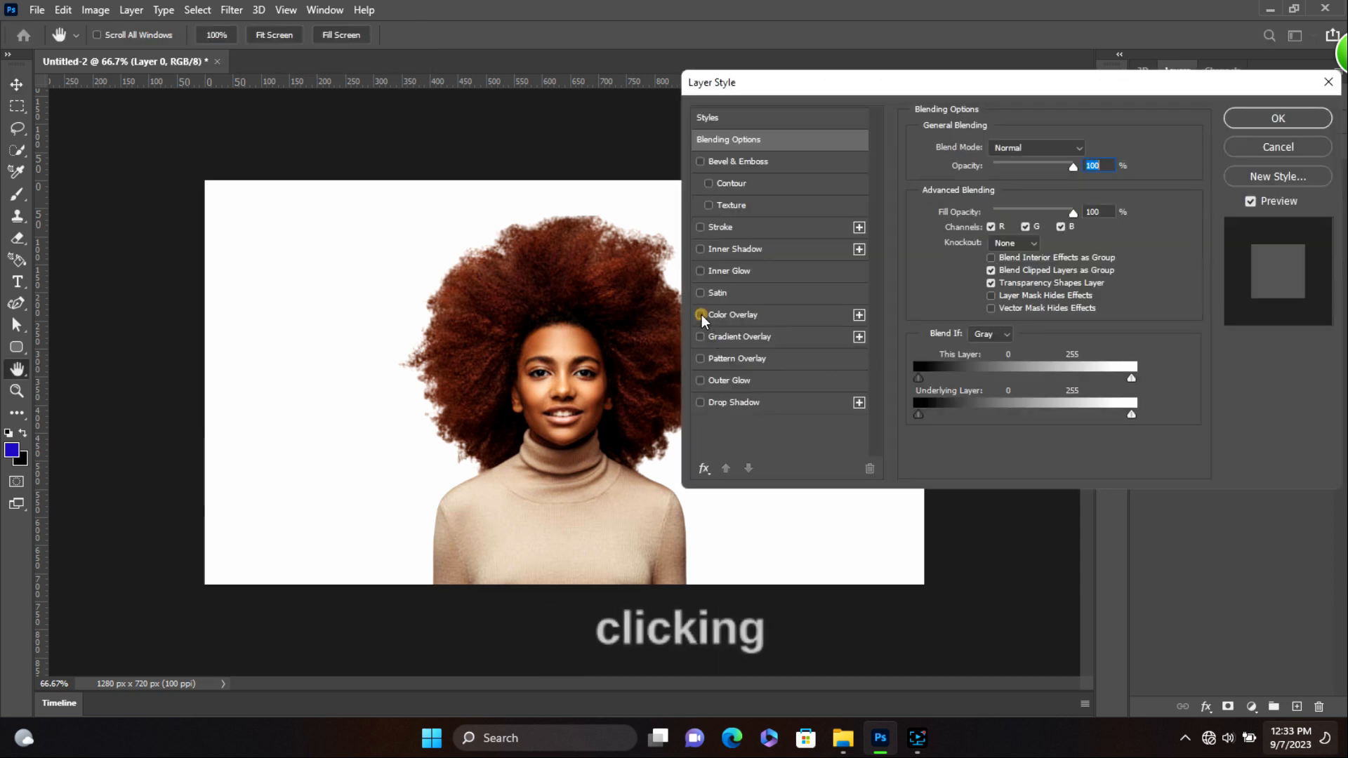
pyautogui.click(700, 314)
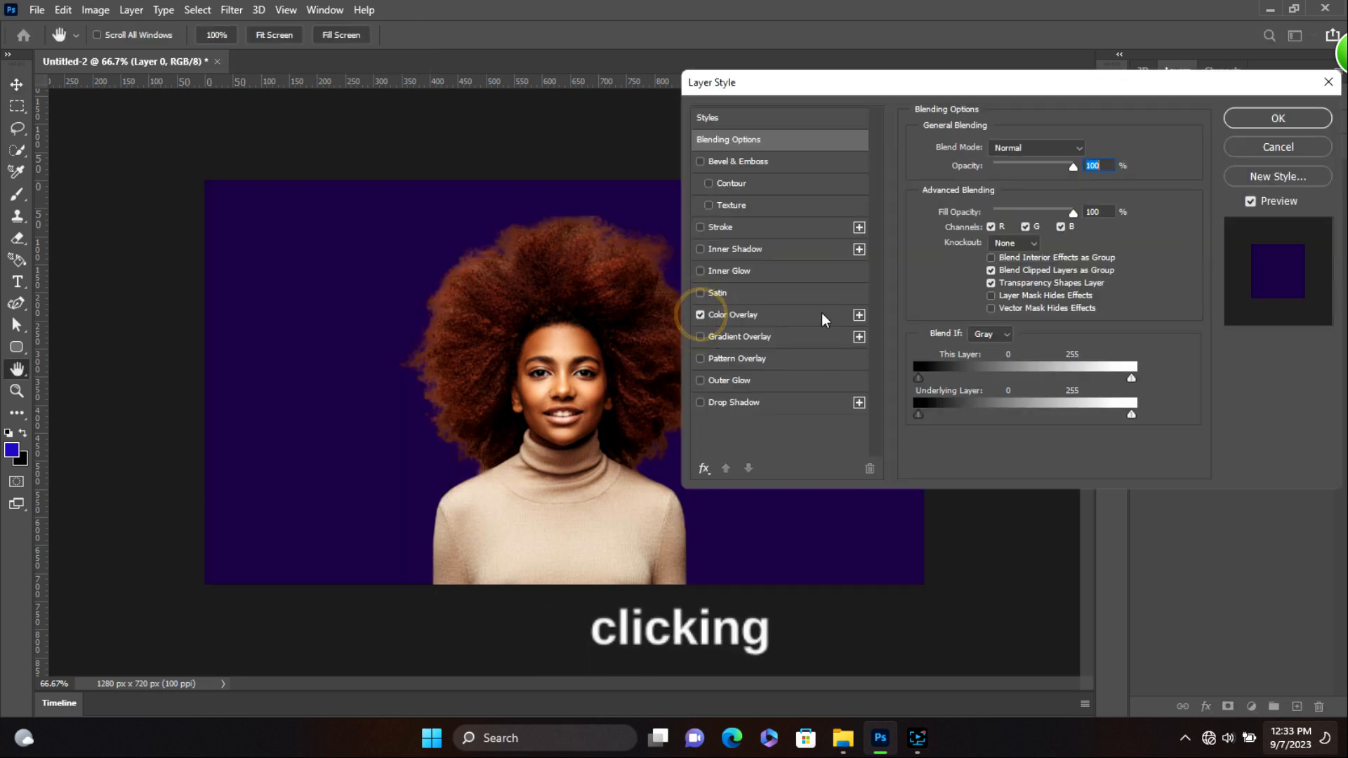
pyautogui.click(1289, 119)
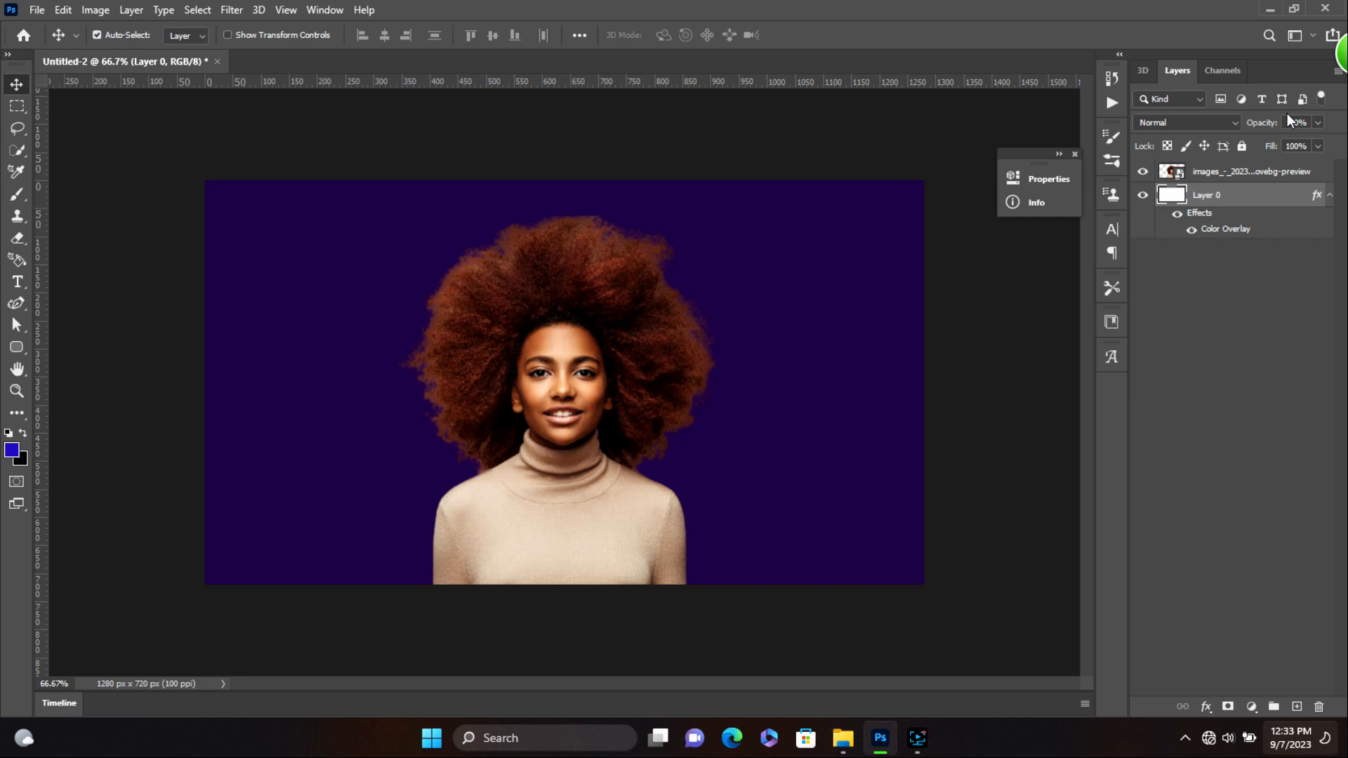
pyautogui.click(1247, 172)
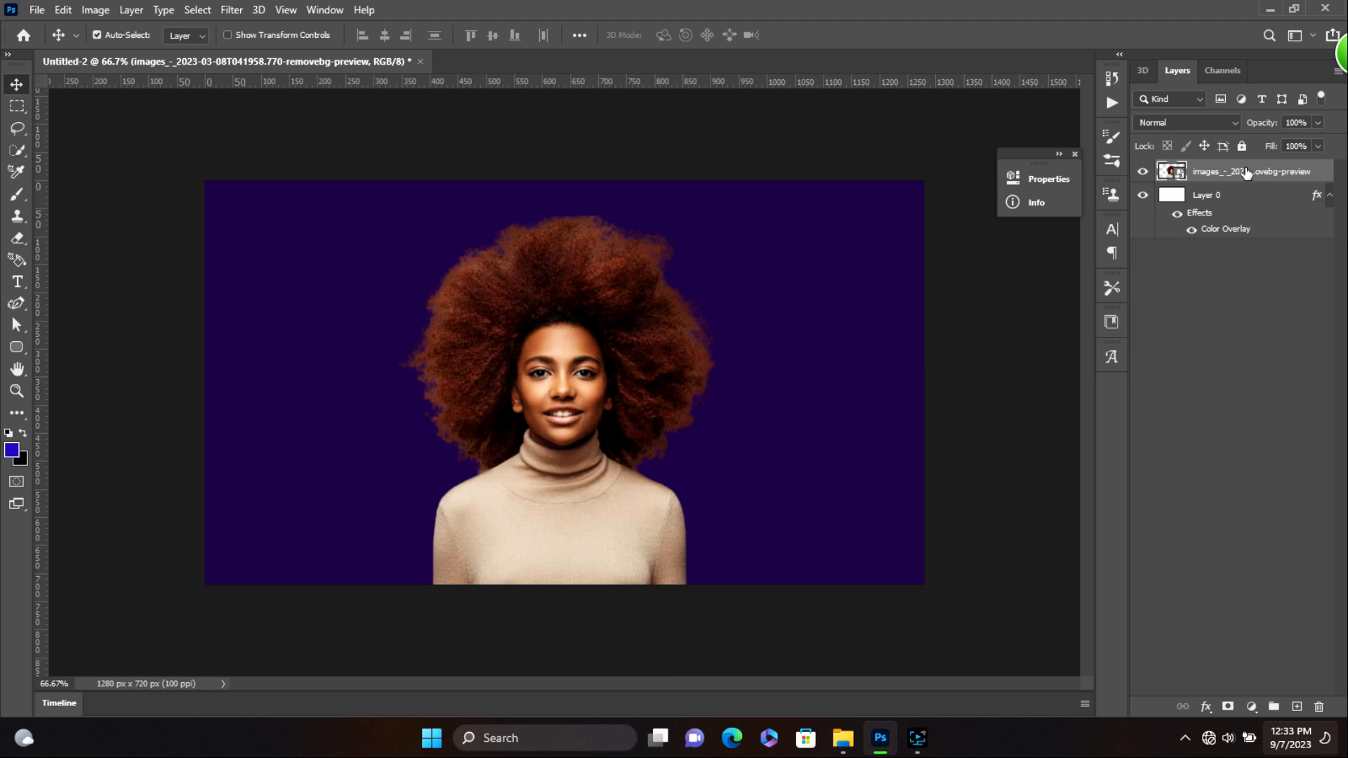
# - Duplicate the portrait layer and type 'CRAZY' to the left of the woman
pyautogui.hotkey('ctrl', 'j')
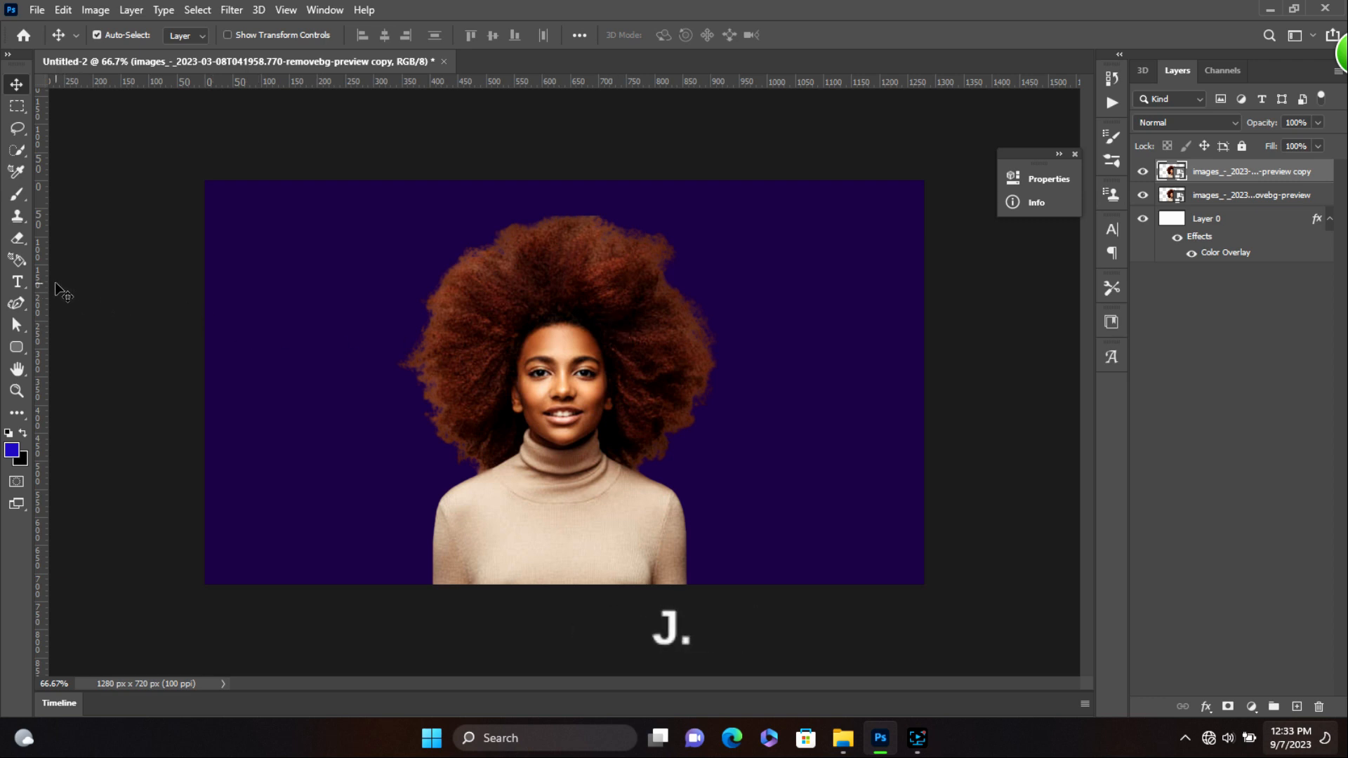
pyautogui.click(16, 281)
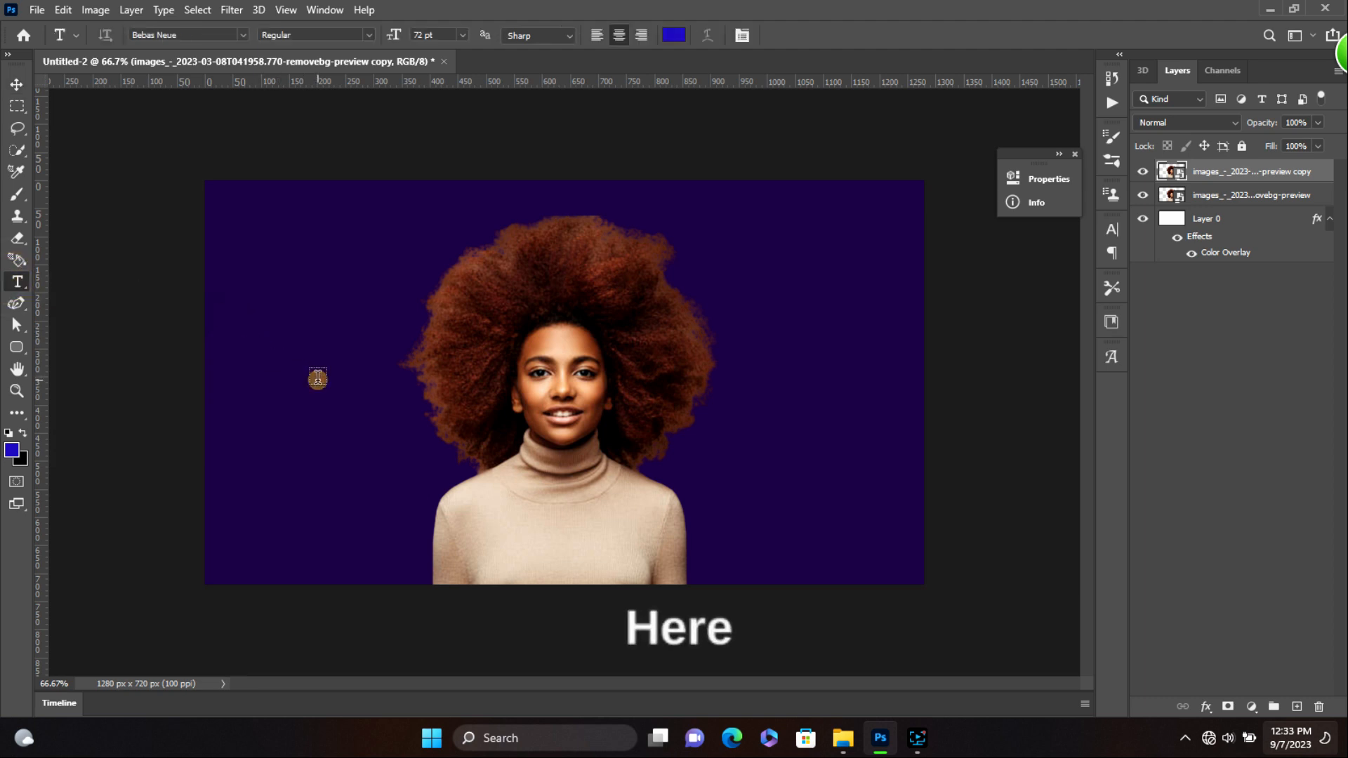
pyautogui.click(317, 377)
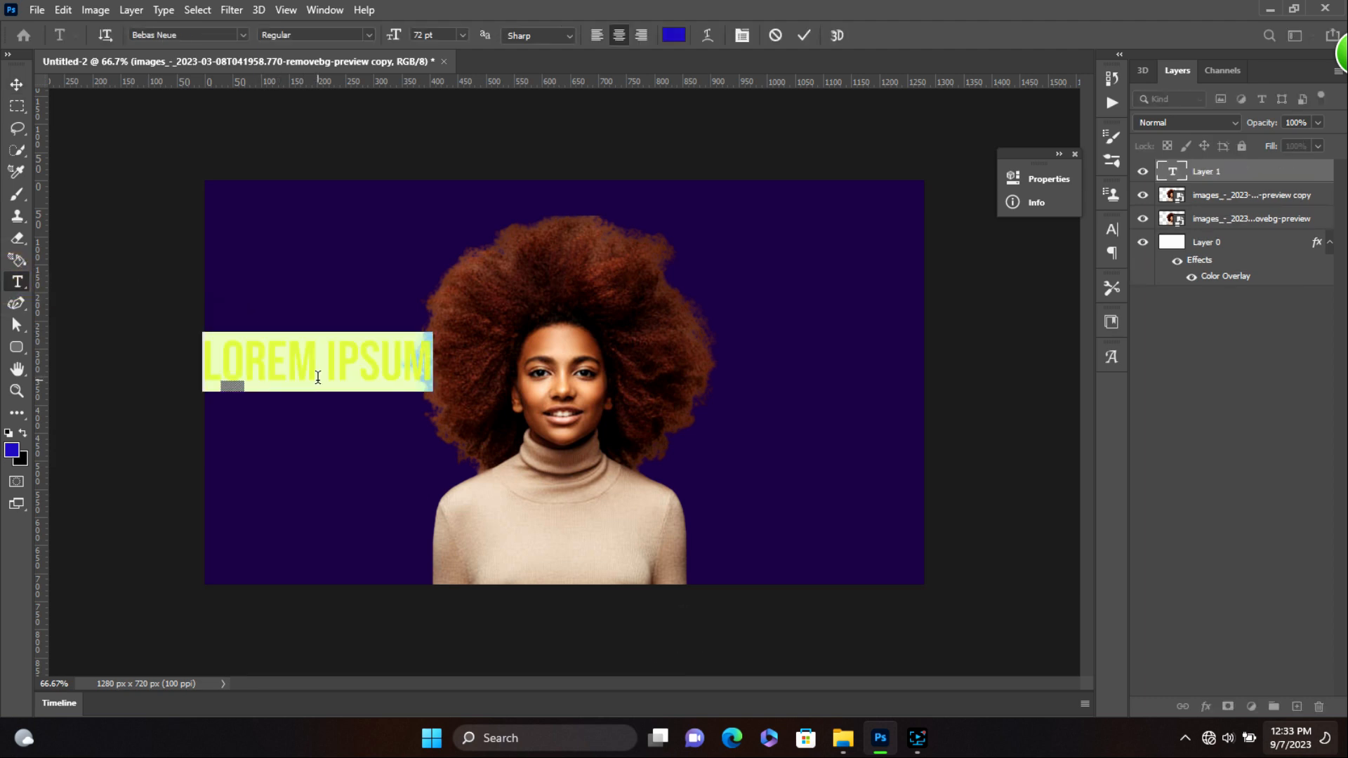
pyautogui.write('CRAZY')
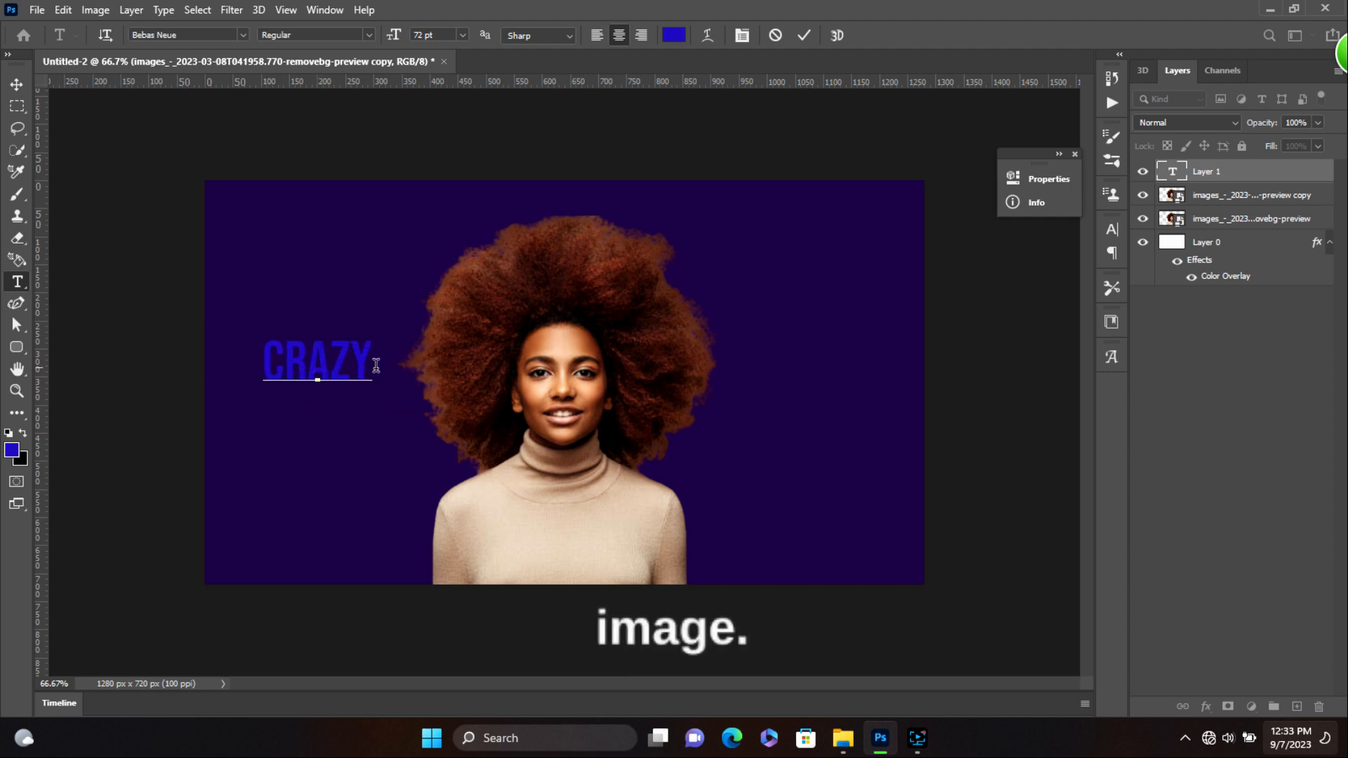
# - Change the CRAZY text colour to white
pyautogui.moveTo(318, 361); pyautogui.dragTo(249, 355)
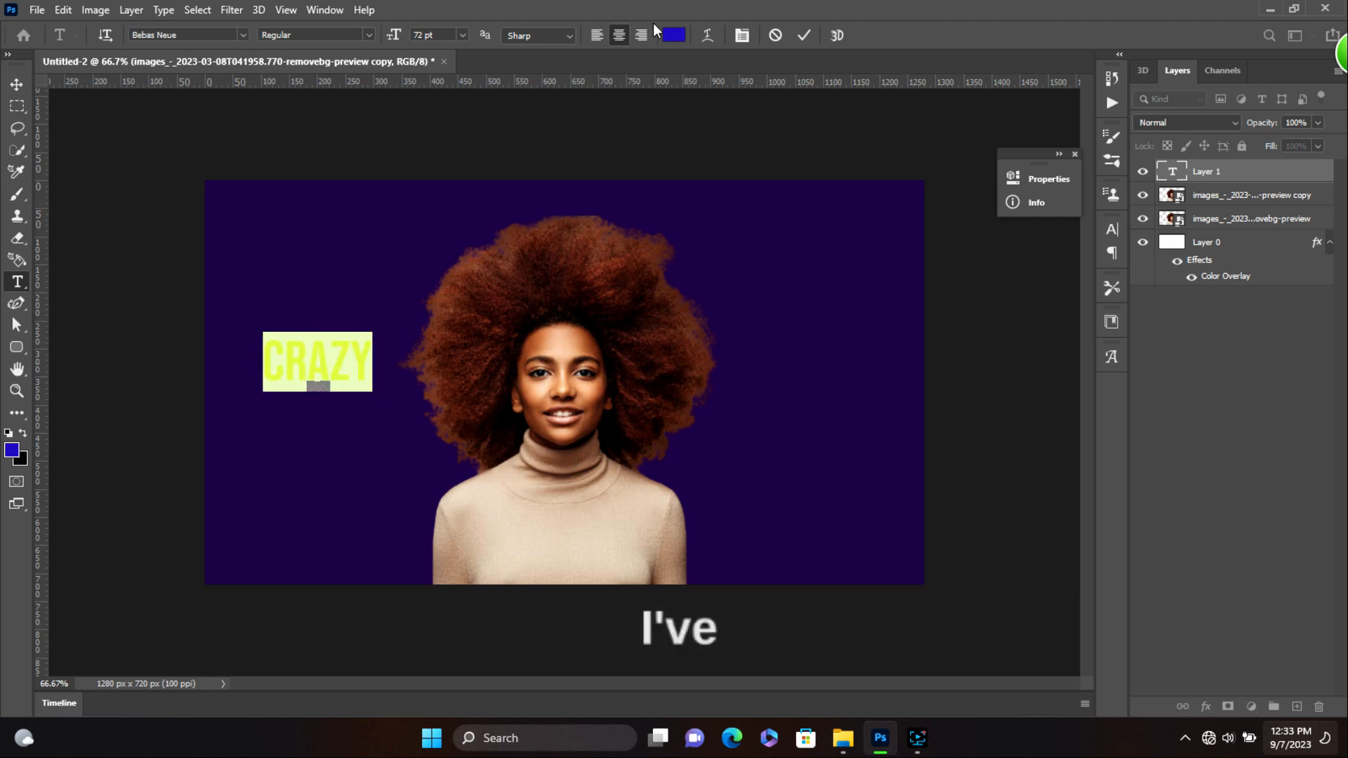
pyautogui.click(674, 35)
pyautogui.moveTo(933, 241); pyautogui.dragTo(903, 209)
pyautogui.click(1276, 202)
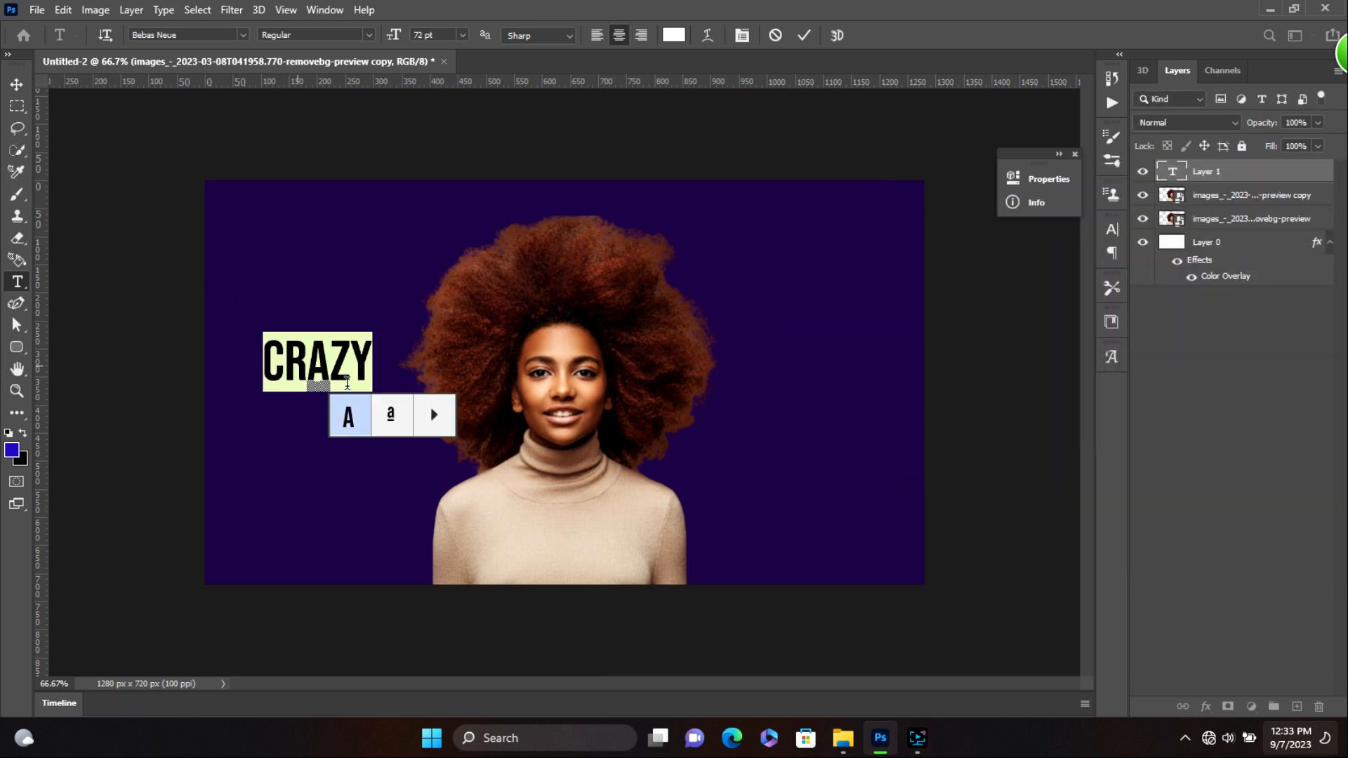
pyautogui.click(14, 87)
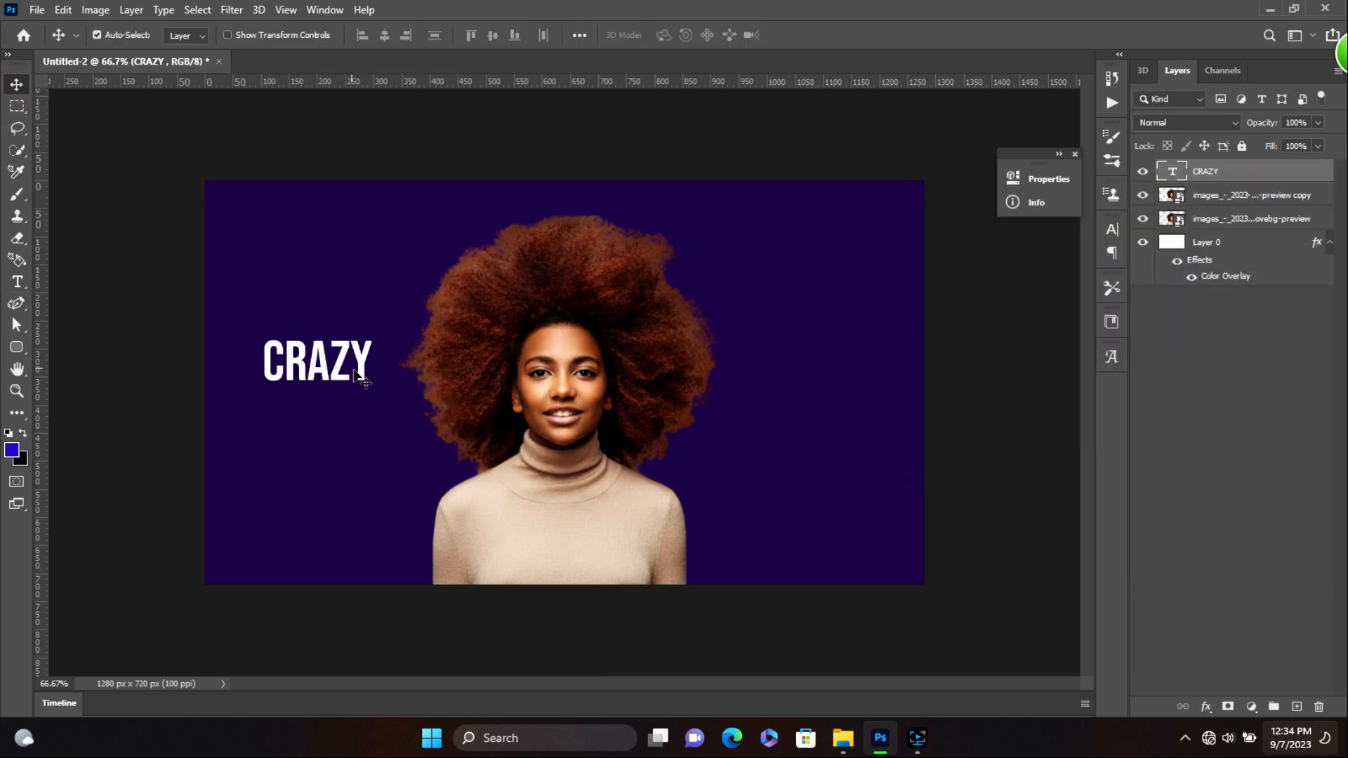
# - Scale CRAZY to about 459% and centre it across the woman's face and chest
pyautogui.press('ctrl')
pyautogui.hotkey('ctrl', 't')
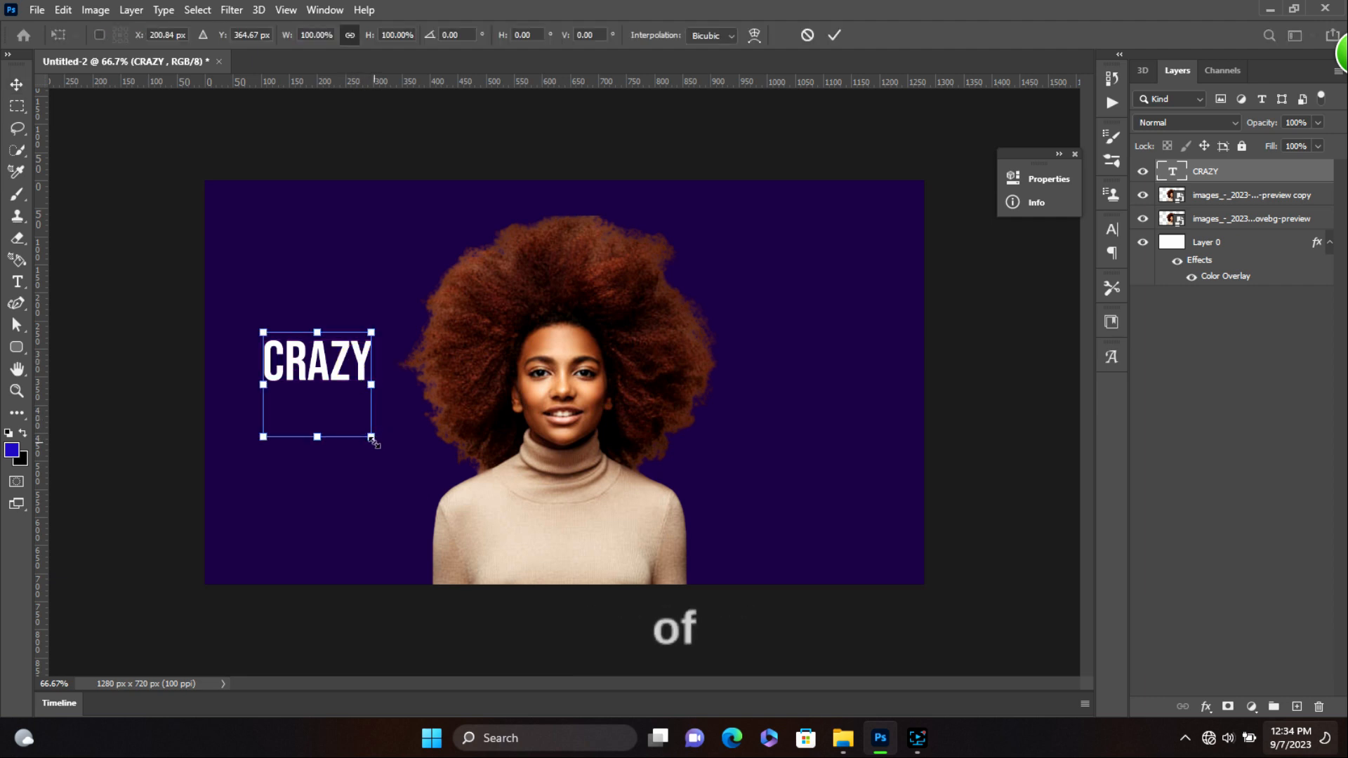
pyautogui.moveTo(371, 436); pyautogui.dragTo(584, 542)
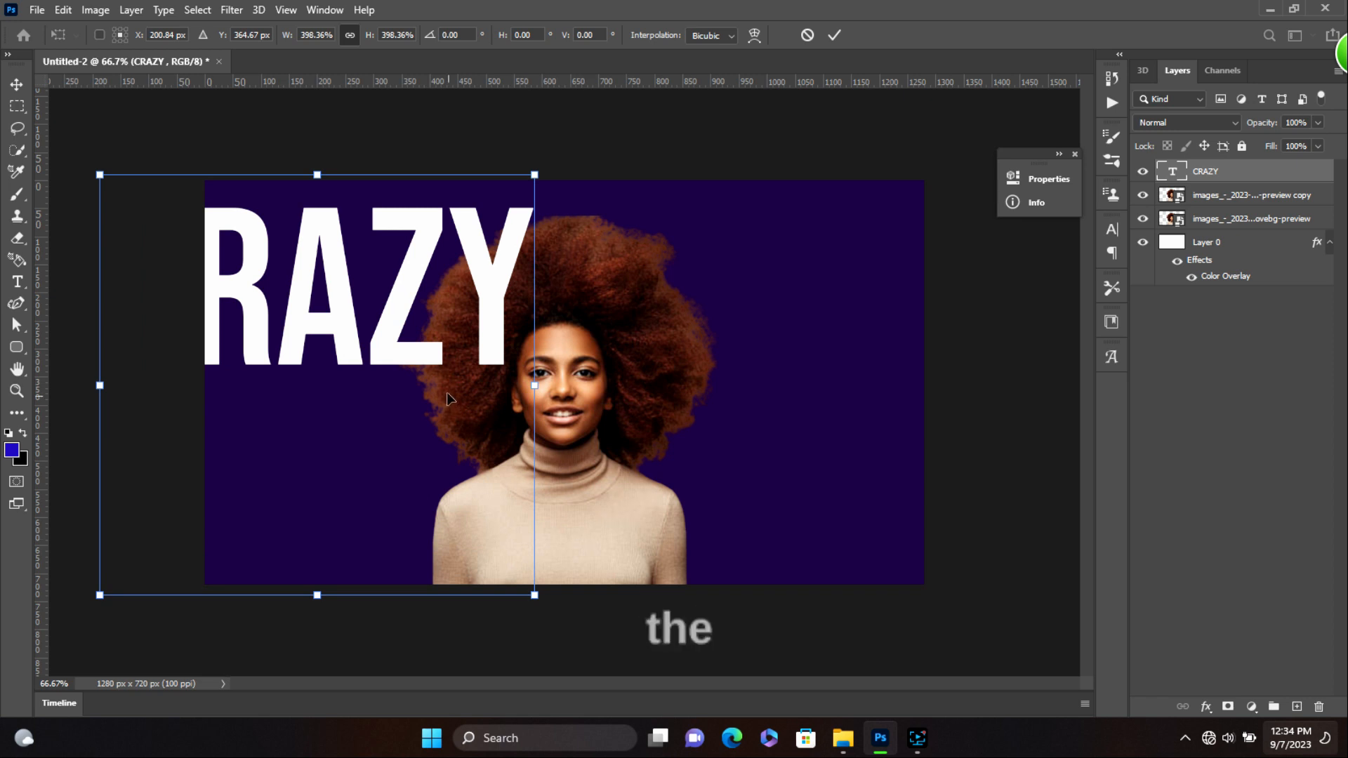
pyautogui.moveTo(385, 347); pyautogui.dragTo(624, 463)
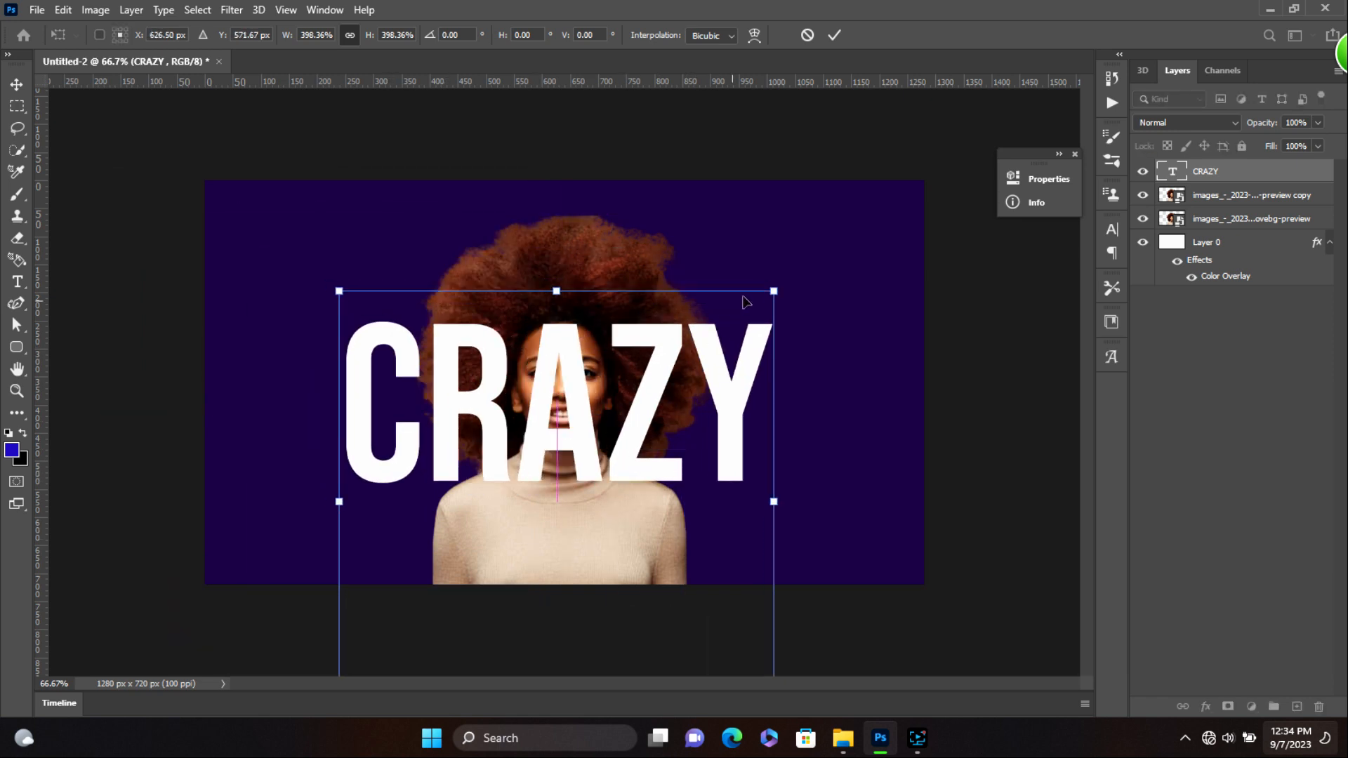
pyautogui.moveTo(774, 289); pyautogui.dragTo(809, 257)
pyautogui.moveTo(673, 364); pyautogui.dragTo(668, 401)
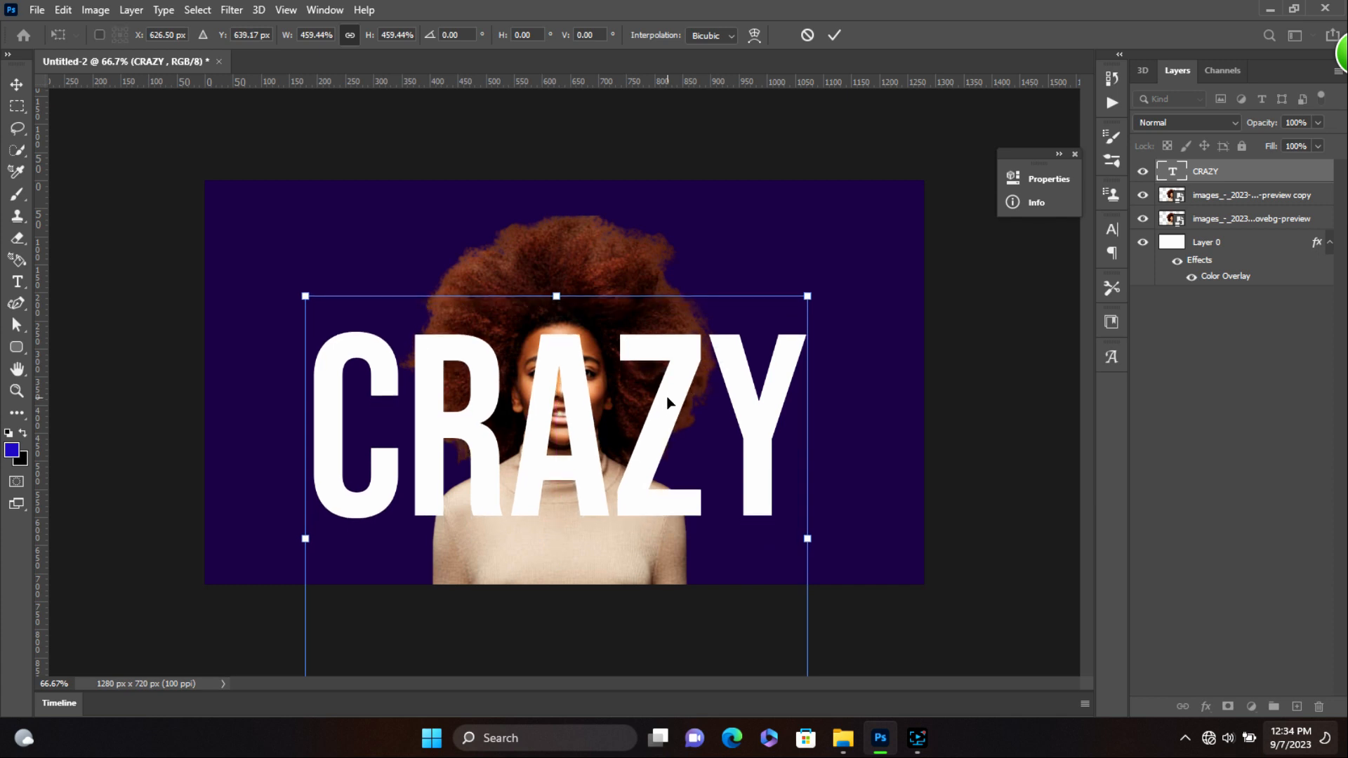
pyautogui.press('Return')
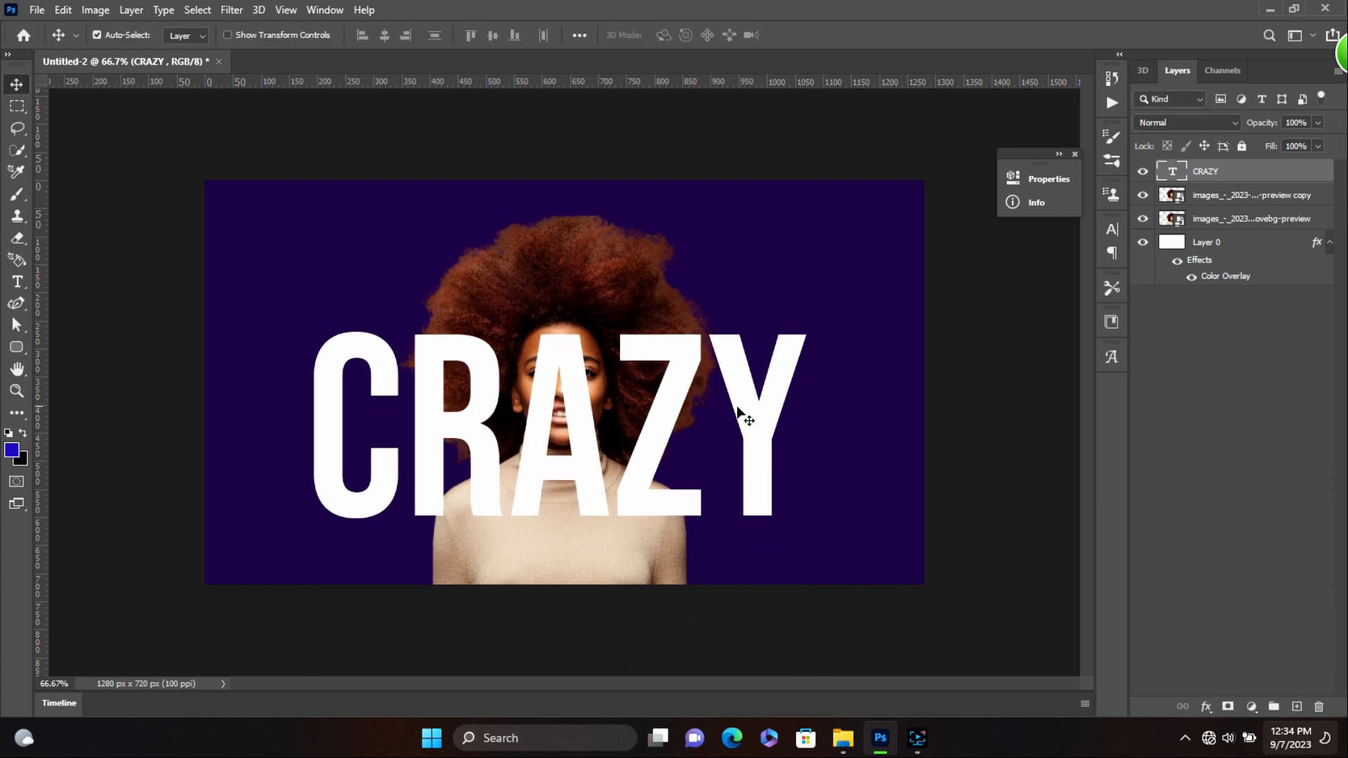
# - Enter and exit text editing on the CRAZY layer with the Type tool
pyautogui.click(15, 282)
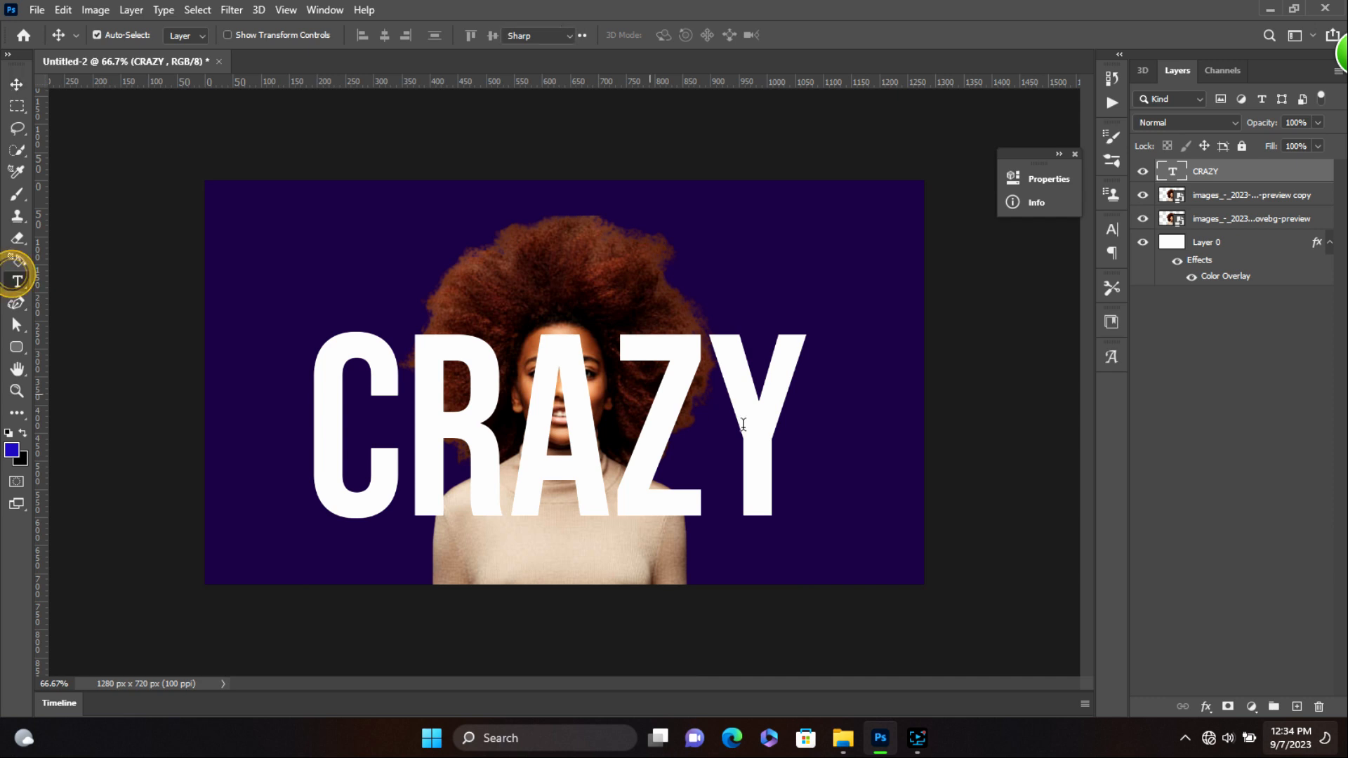
pyautogui.click(777, 445)
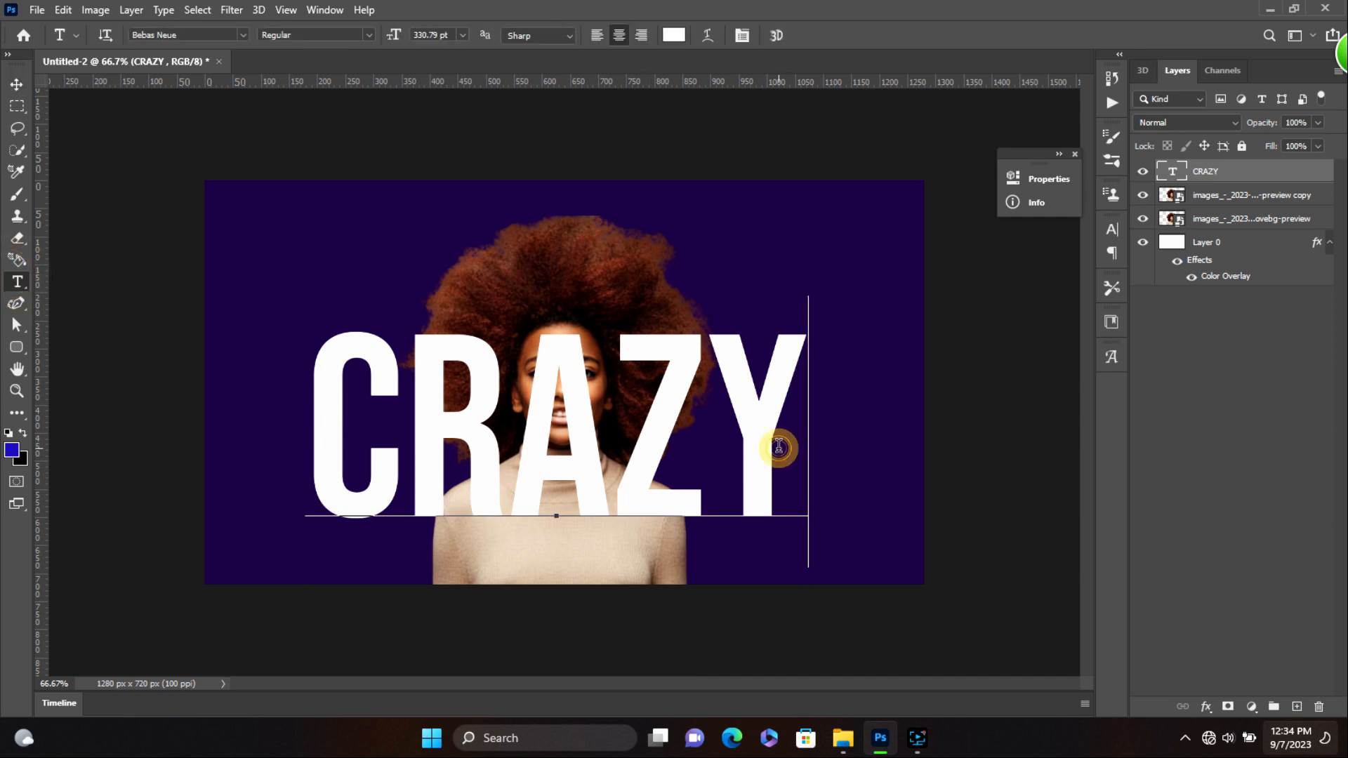
pyautogui.click(685, 577)
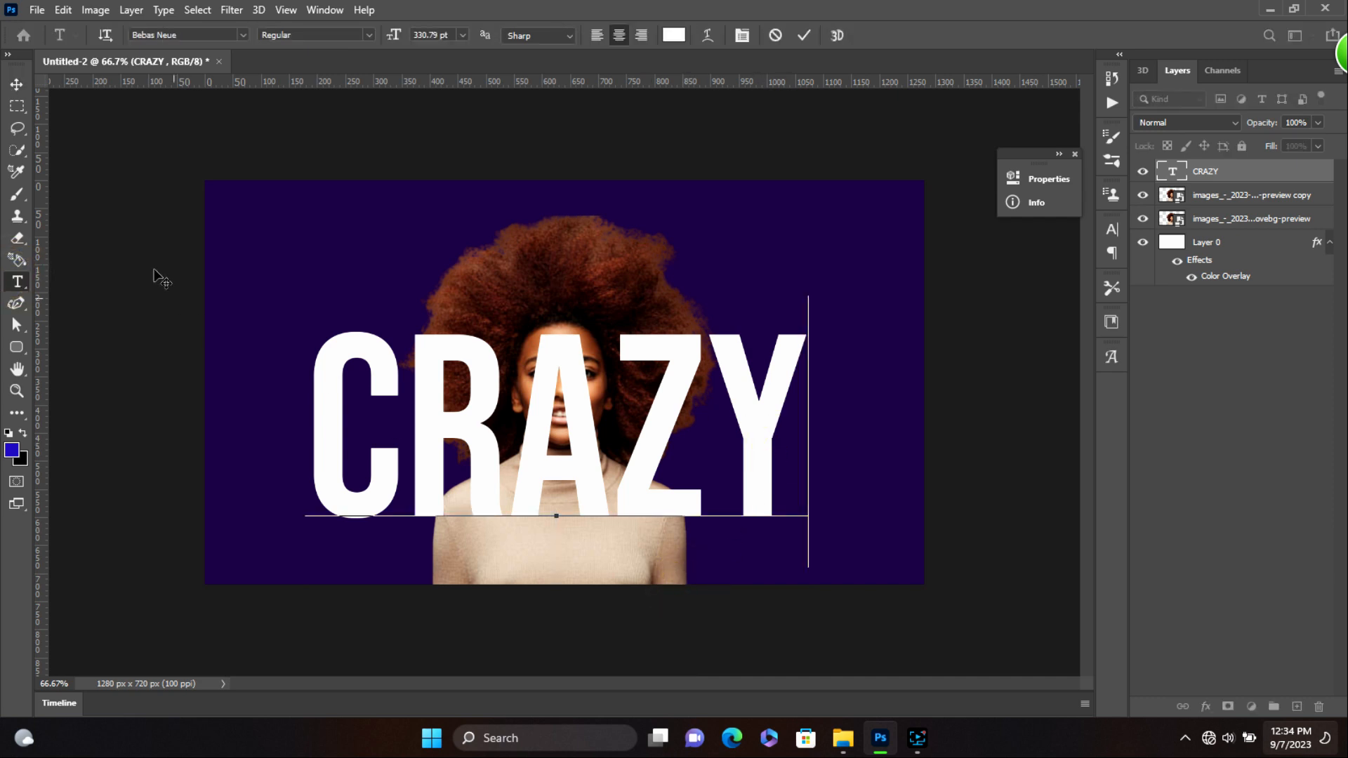
pyautogui.click(18, 89)
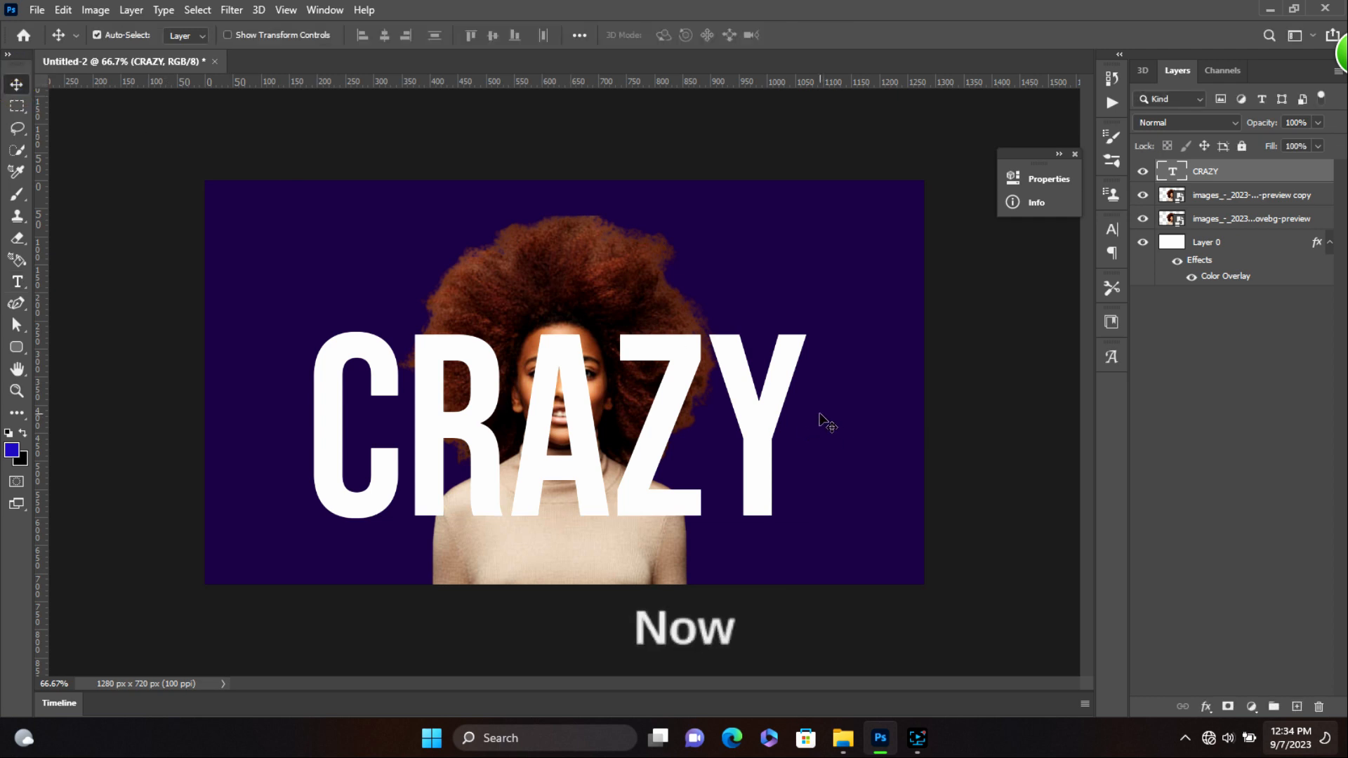
# - Put CRAZY below the portrait copy and place a duplicate, CRAZY copy, above it
pyautogui.moveTo(1252, 173); pyautogui.dragTo(1252, 210)
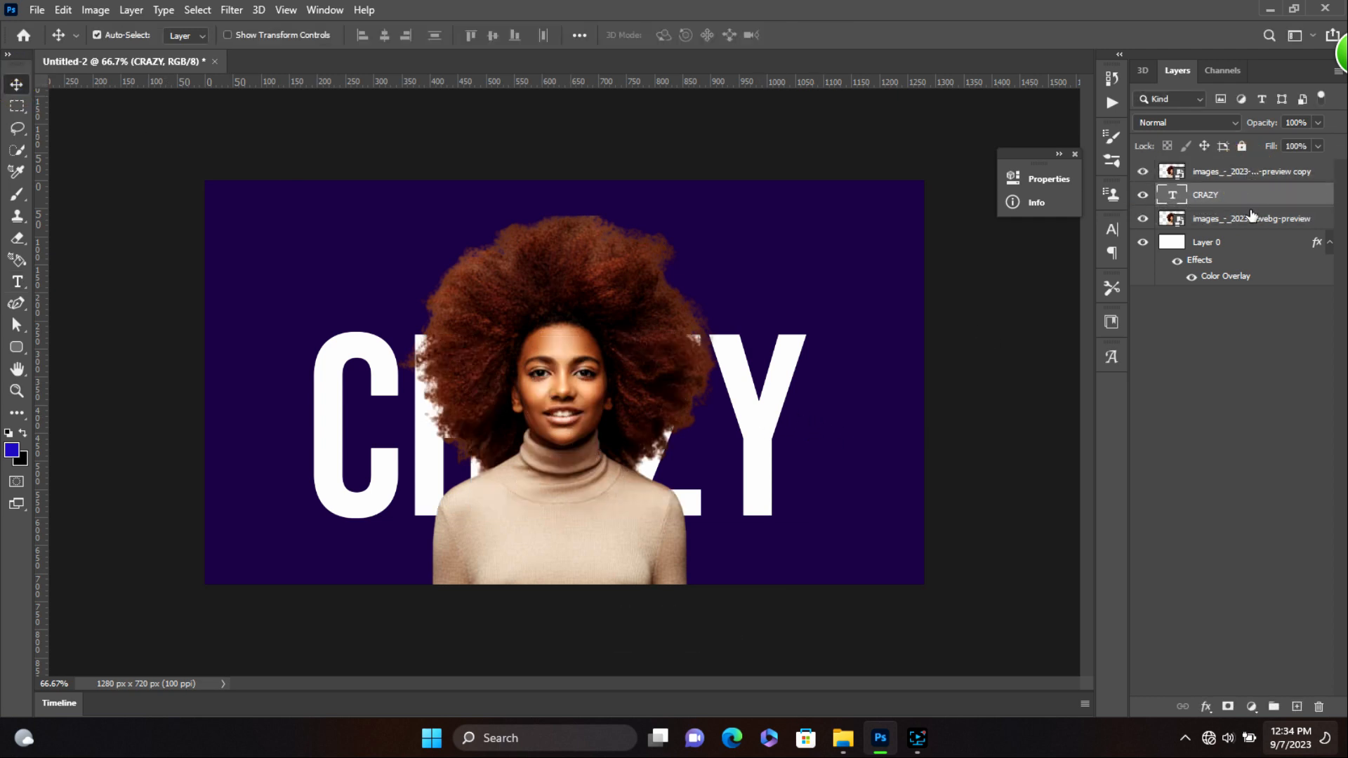
pyautogui.hotkey('ctrl', 'j')
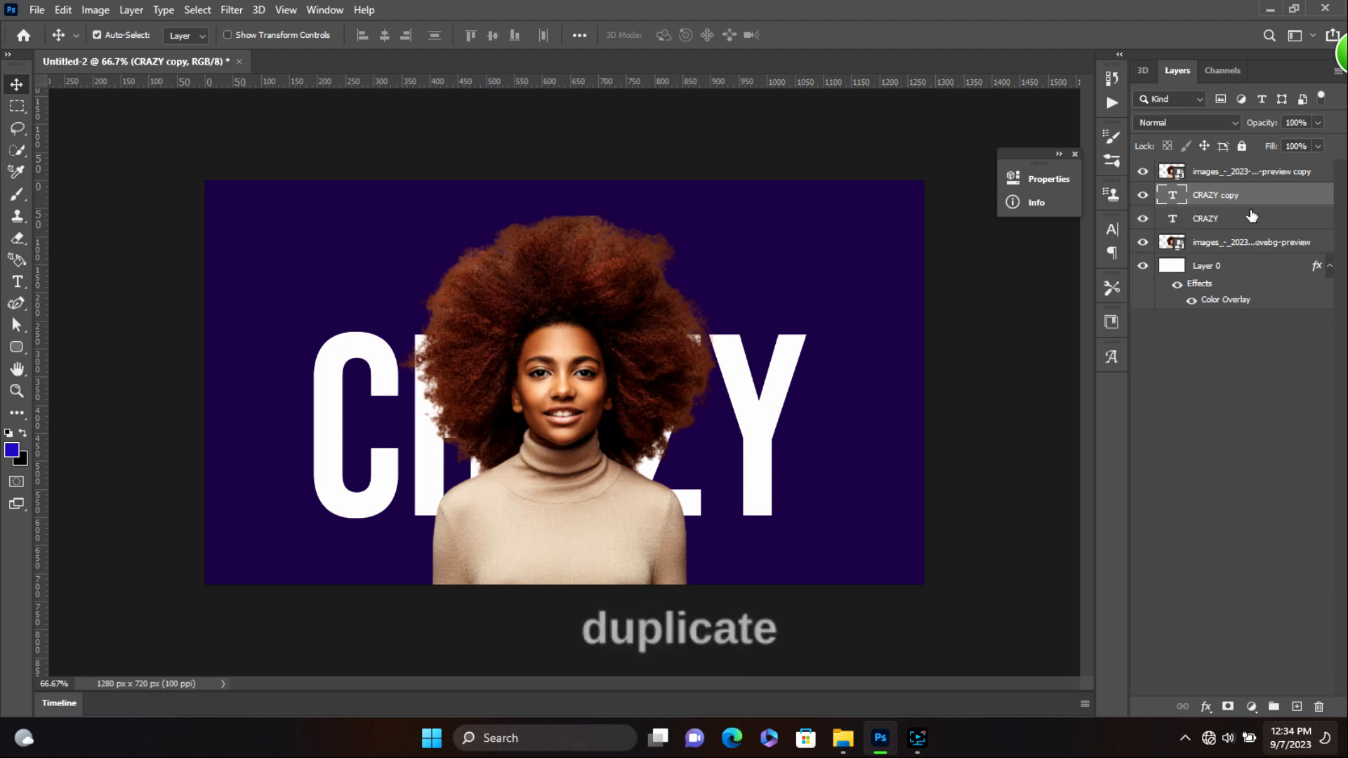
pyautogui.moveTo(1275, 203); pyautogui.dragTo(1270, 169)
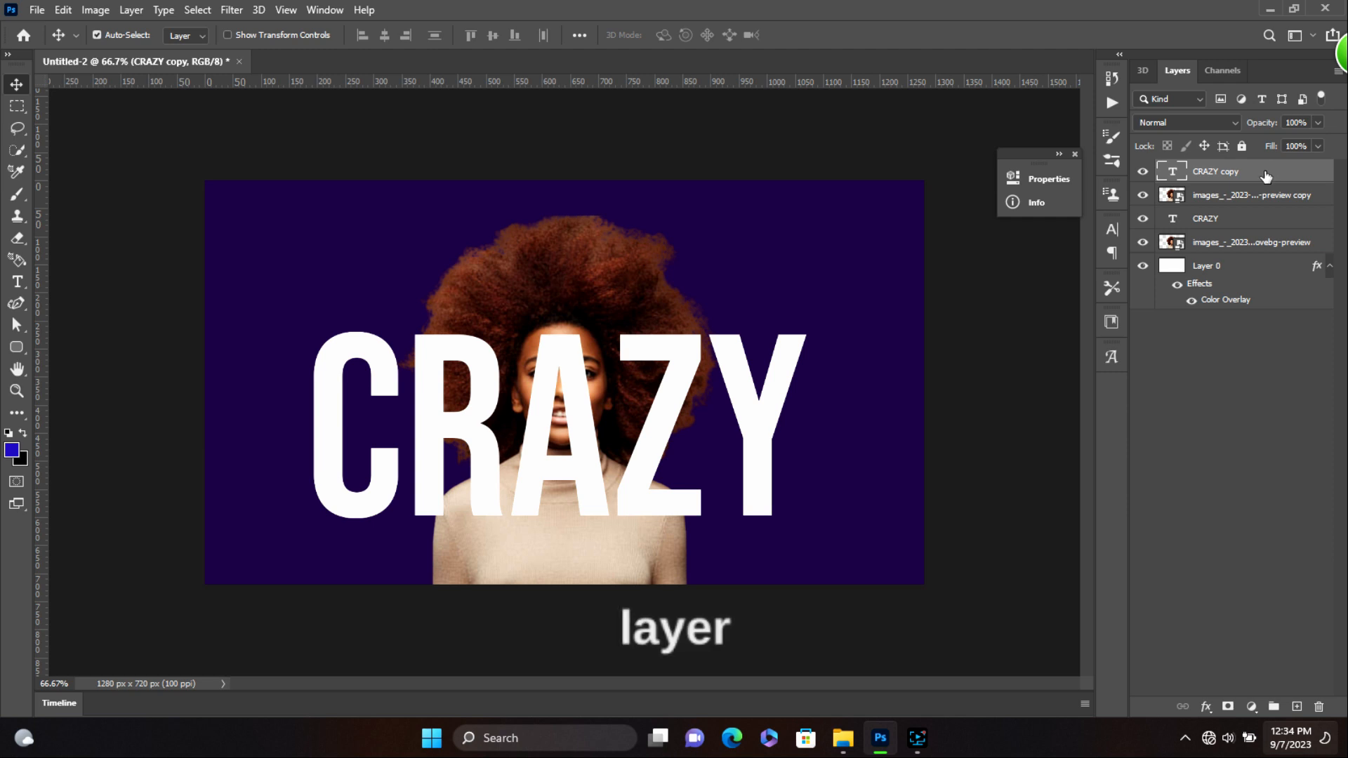
# - Set CRAZY copy's Fill to 0% and add a Stroke layer effect
pyautogui.click(1318, 146)
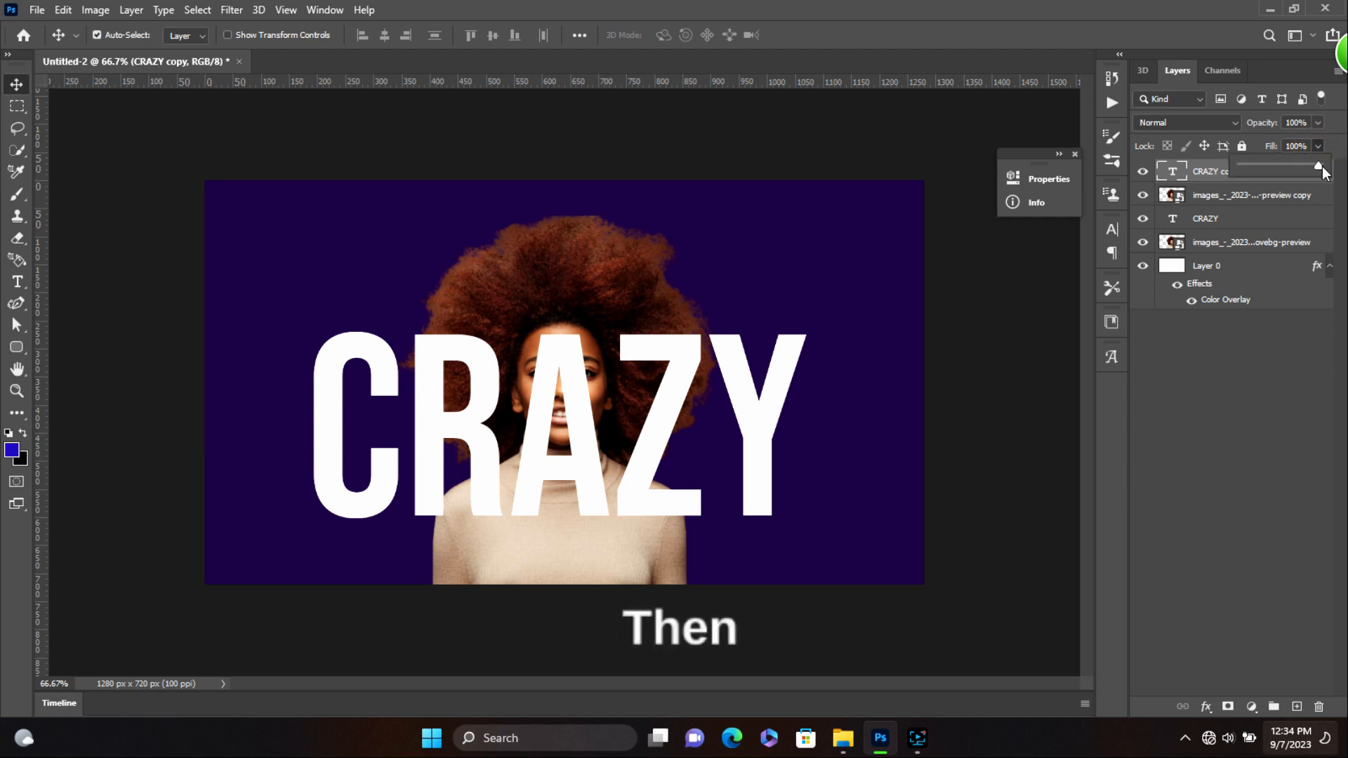
pyautogui.moveTo(1319, 166); pyautogui.dragTo(1220, 195)
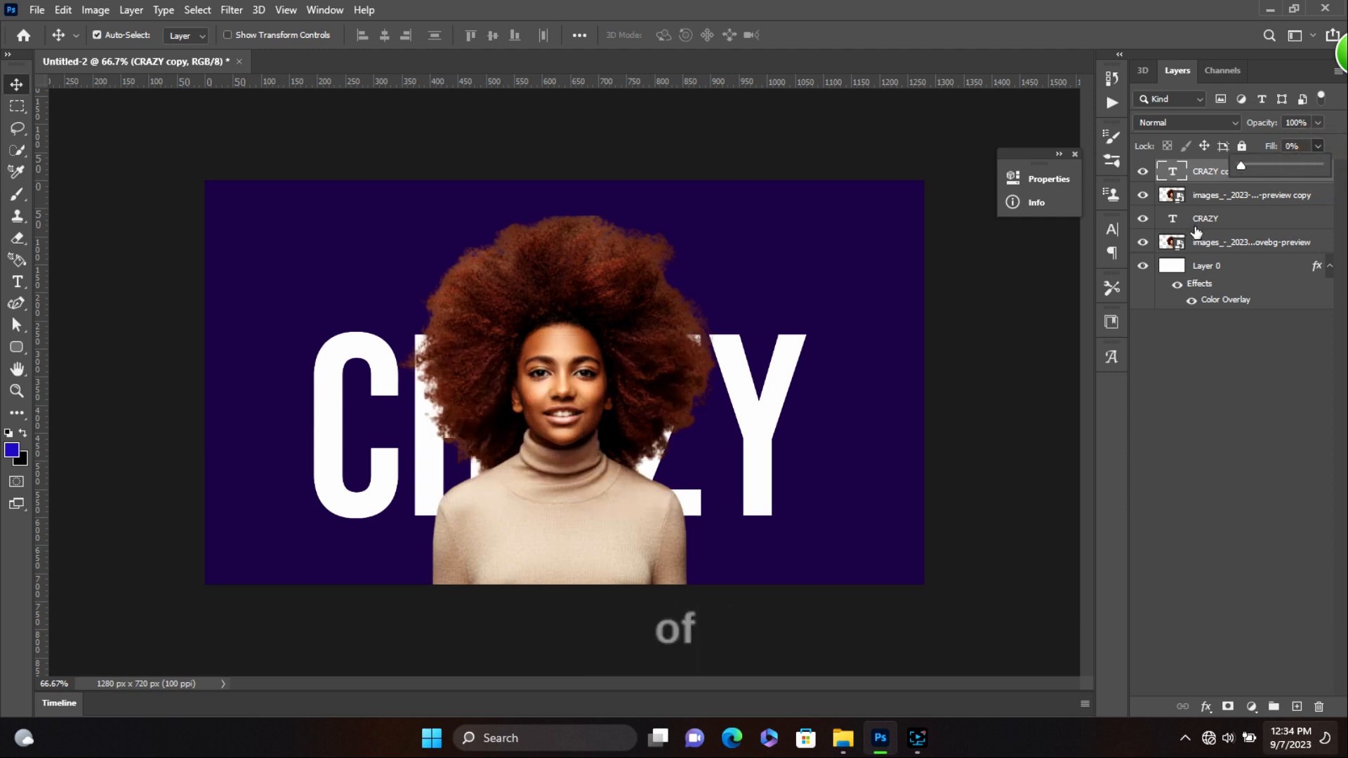
pyautogui.click(1205, 711)
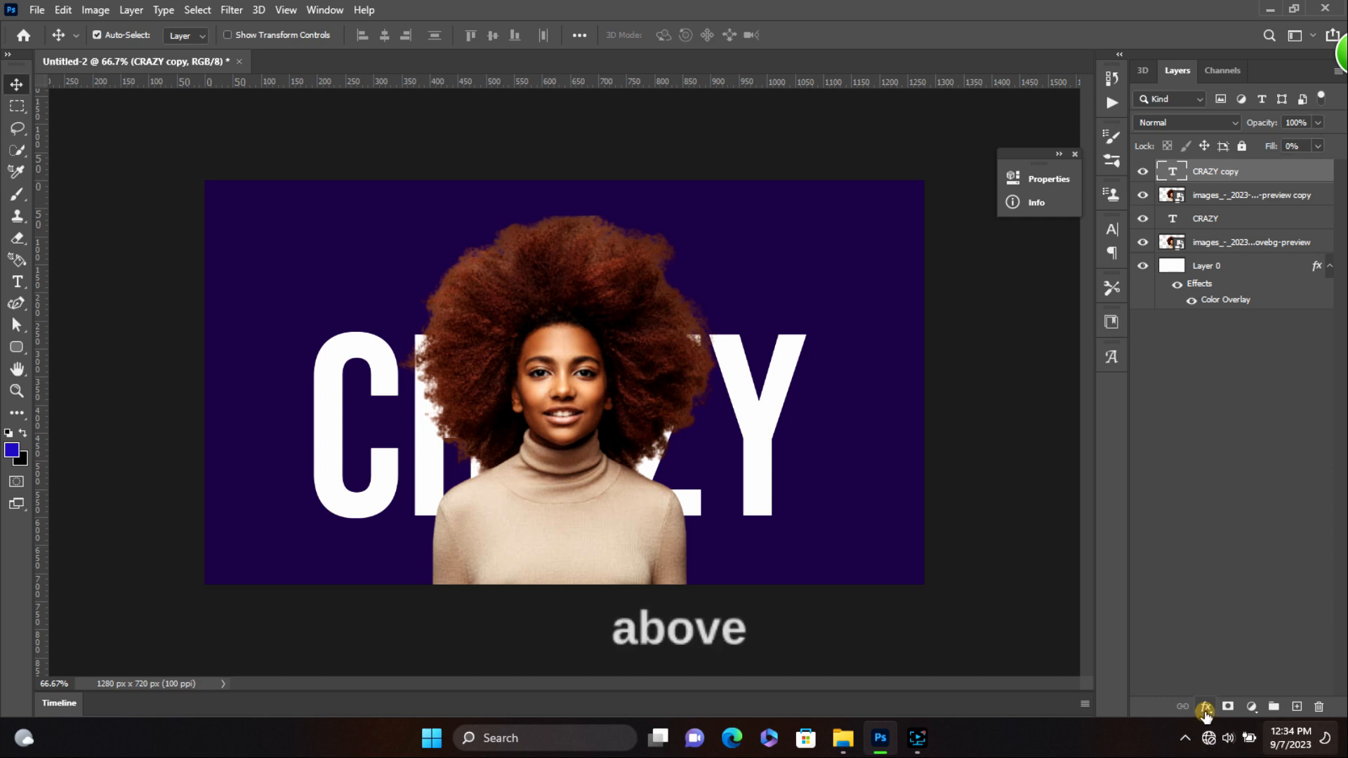
pyautogui.click(1217, 590)
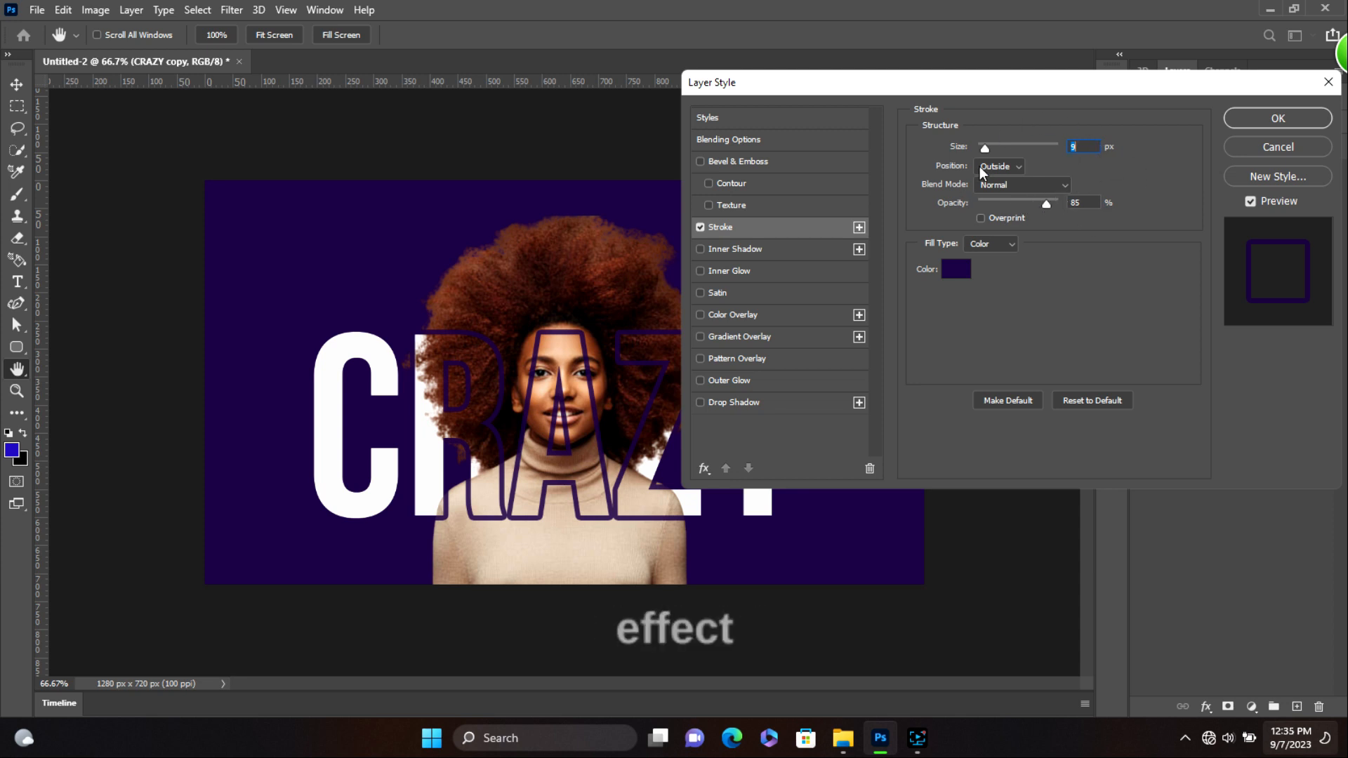
# - Apply the dark purple Outside stroke at 85% opacity to CRAZY copy
pyautogui.click(1278, 119)
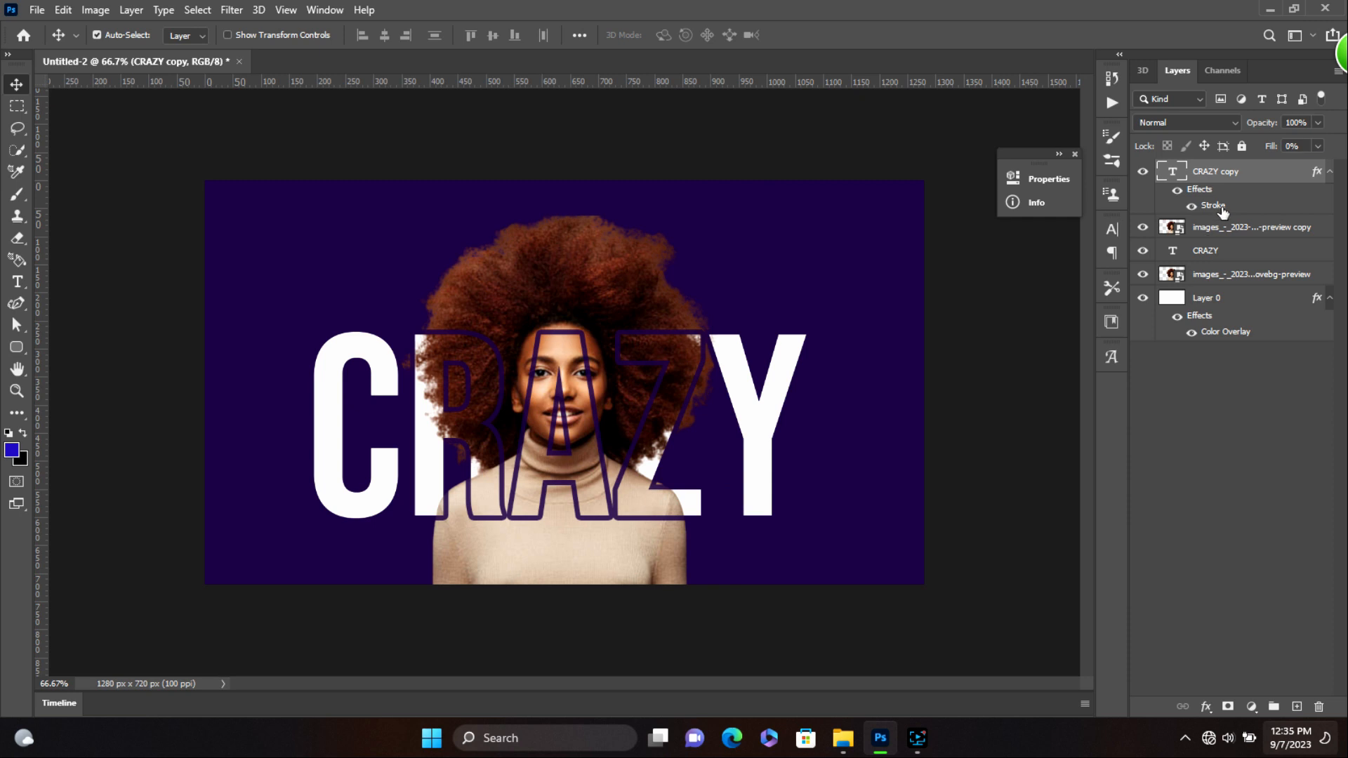
pyautogui.click(1330, 171)
# - Clip CRAZY copy to the portrait copy, link both CRAZY layers, and nudge them right and down
pyautogui.click(1329, 266)
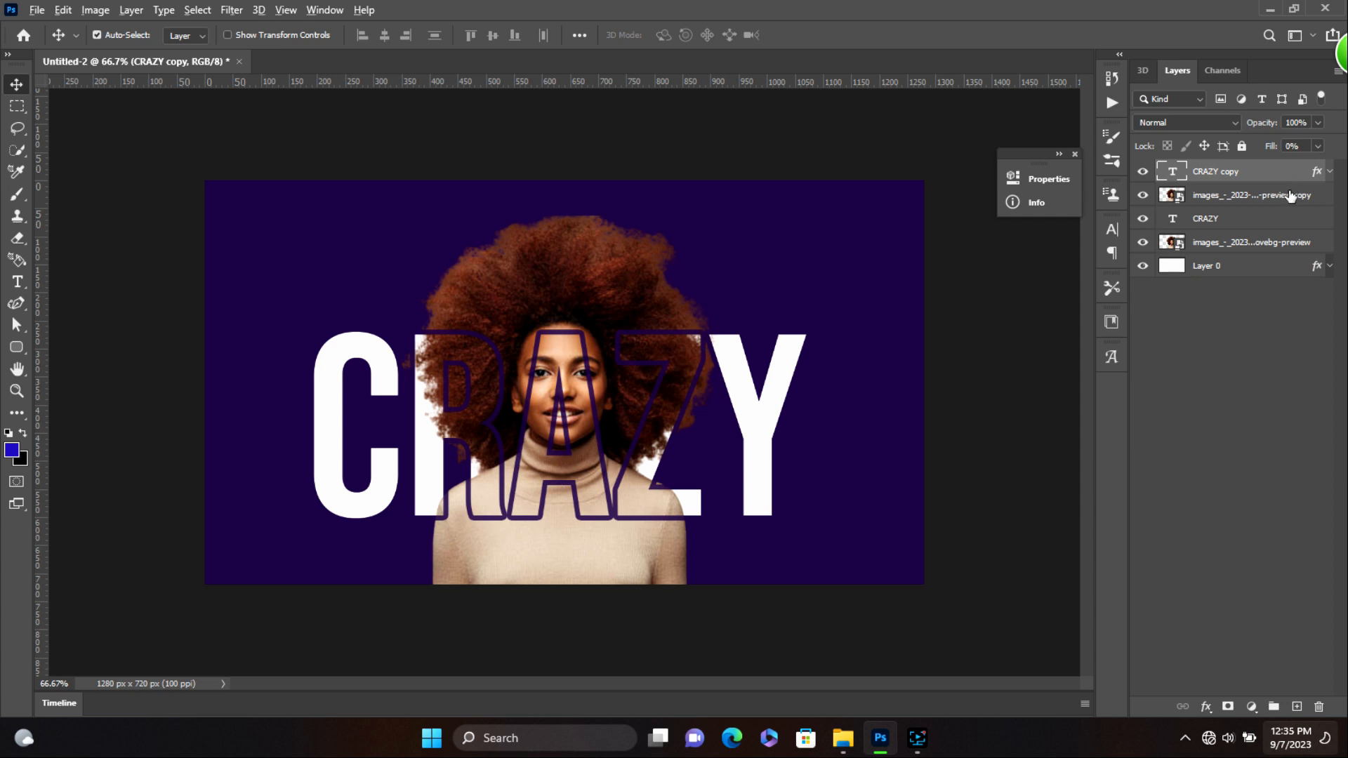
pyautogui.keyDown('alt'); pyautogui.click(1288, 181); pyautogui.keyUp('alt')
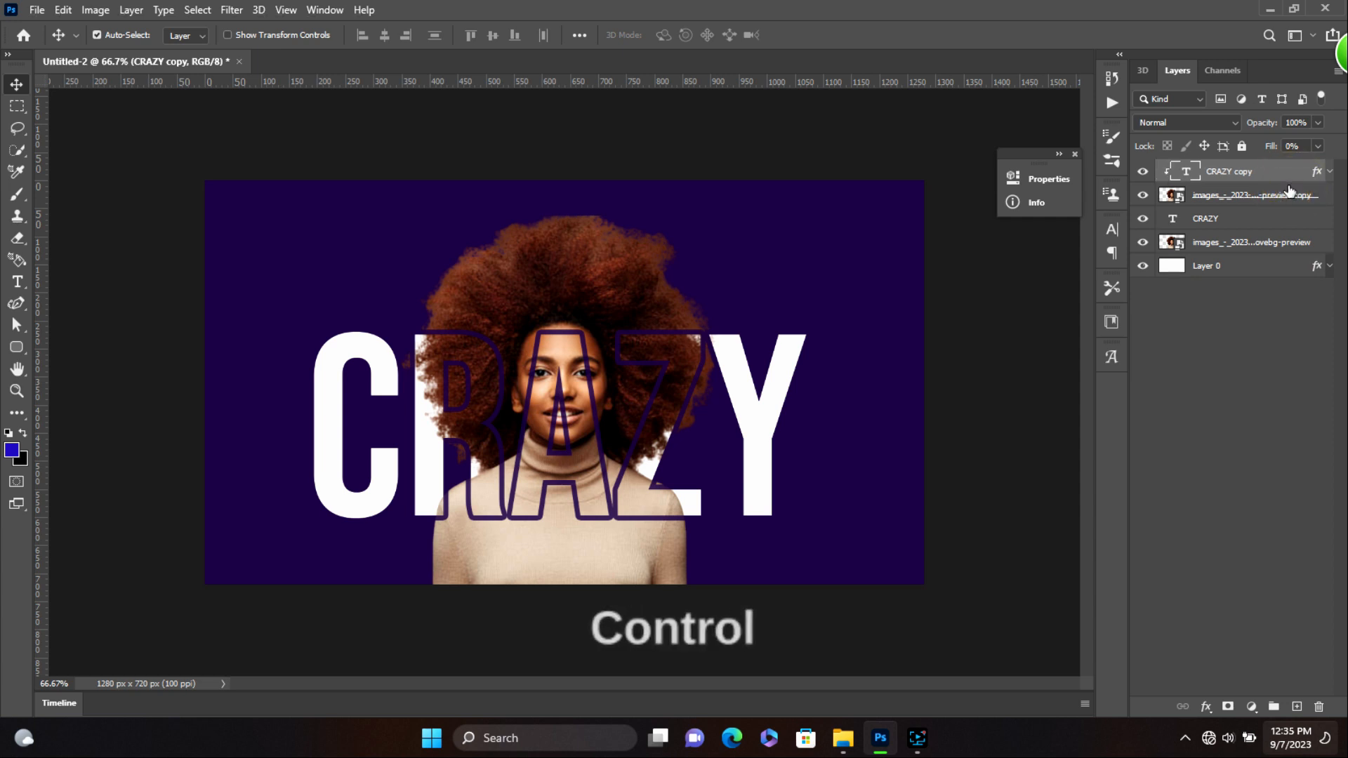
pyautogui.keyDown('ctrl'); pyautogui.click(1243, 224); pyautogui.keyUp('ctrl')
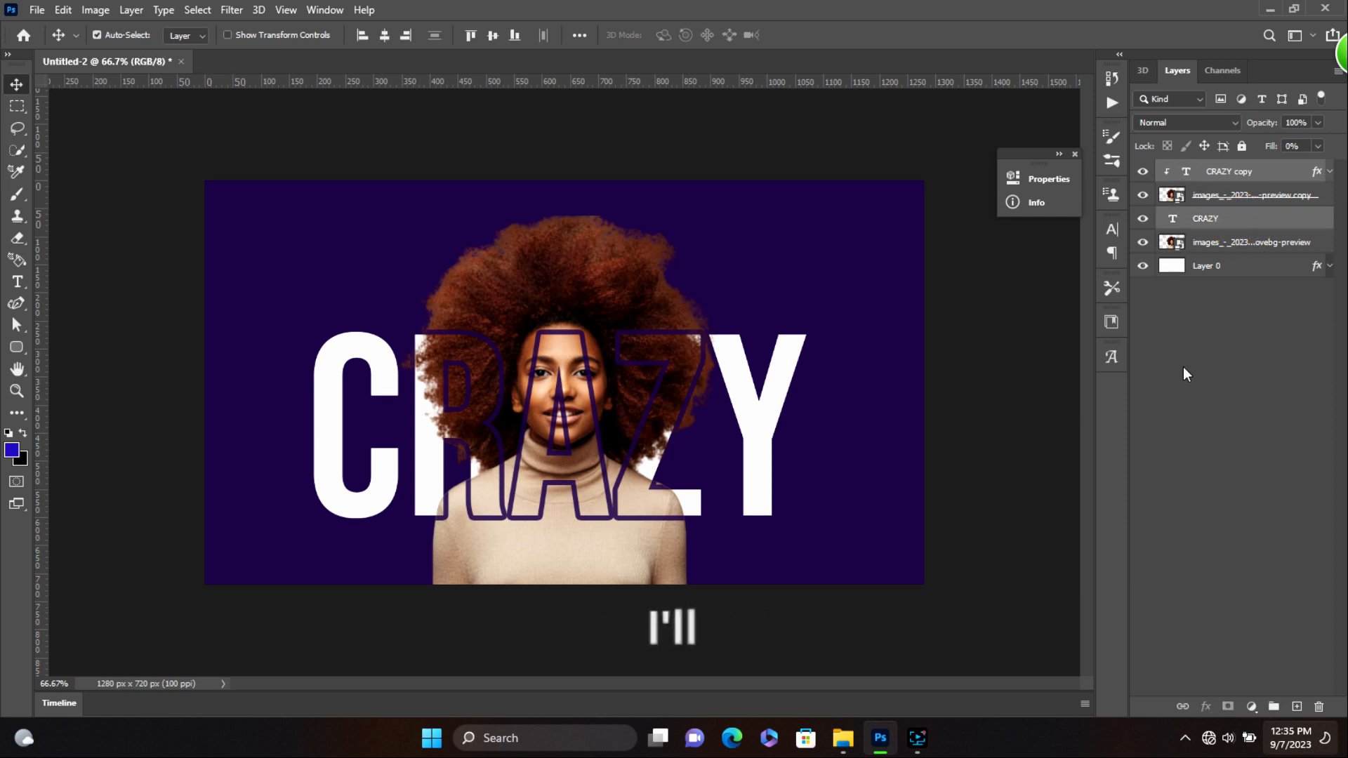
pyautogui.click(1182, 707)
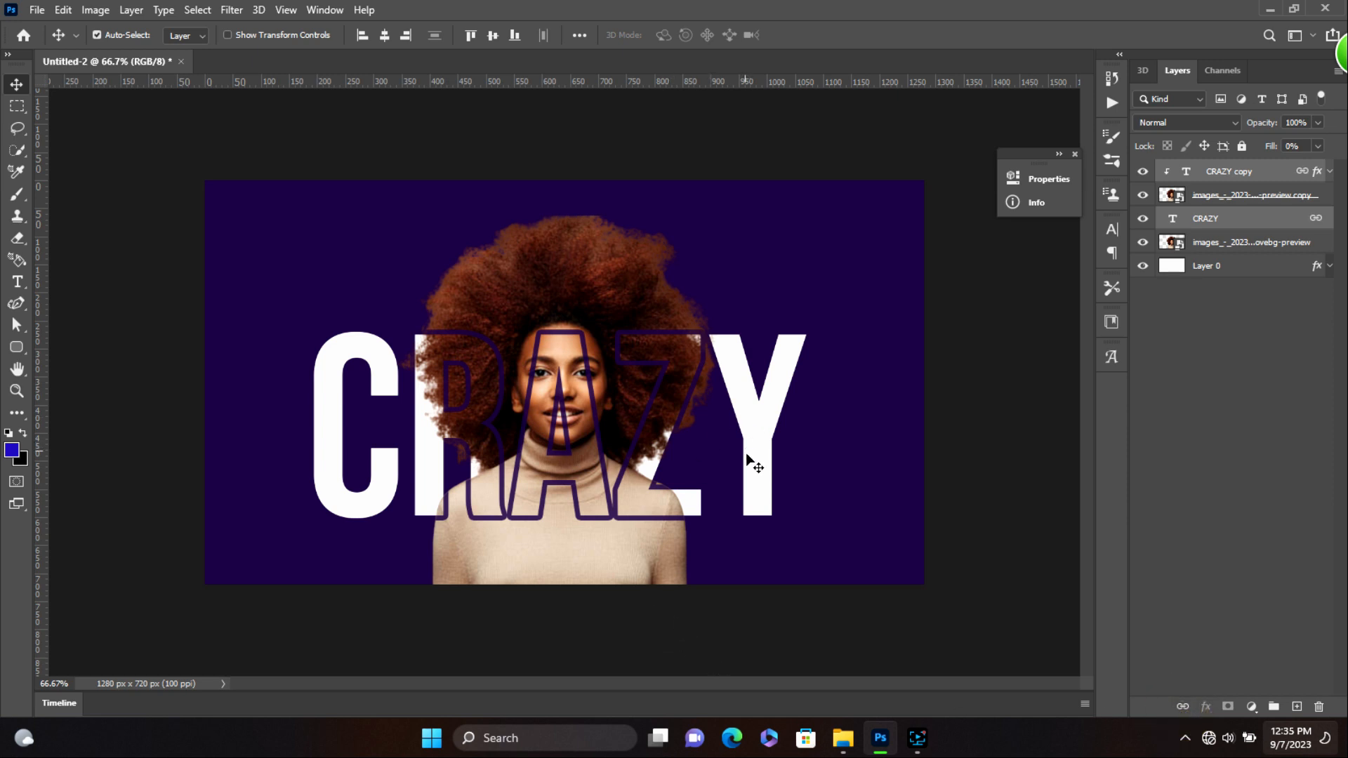
pyautogui.moveTo(752, 472)
pyautogui.mouseDown()
pyautogui.moveTo(752, 457)
pyautogui.moveTo(791, 442)
pyautogui.moveTo(833, 463)
pyautogui.moveTo(787, 495)
pyautogui.moveTo(691, 387)
pyautogui.moveTo(737, 375)
pyautogui.moveTo(785, 403)
pyautogui.moveTo(769, 543)
pyautogui.moveTo(749, 467)
pyautogui.moveTo(889, 458)
pyautogui.moveTo(759, 464)
pyautogui.mouseUp()
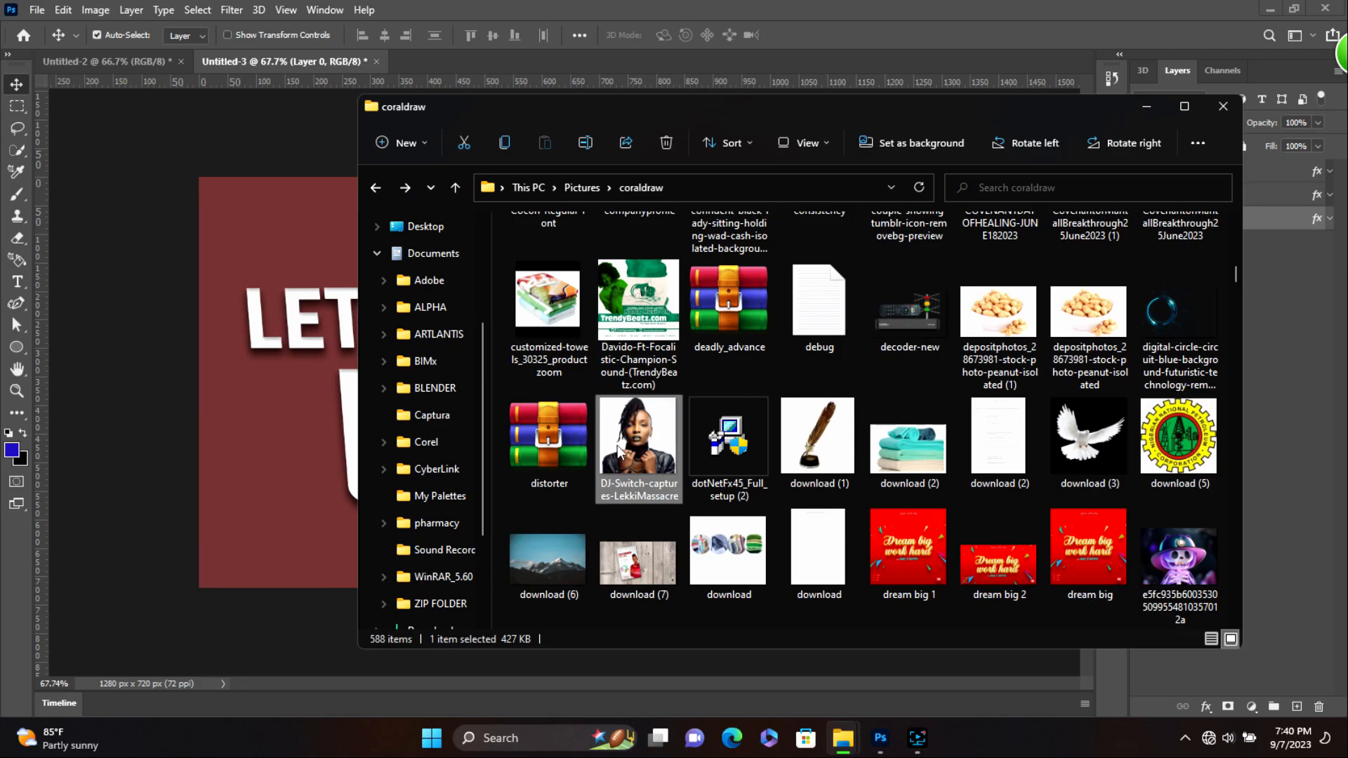
# - Put the DJ-Switch photo right of LETS TURN UP at about 183%, aligned with UP
pyautogui.click(292, 483)
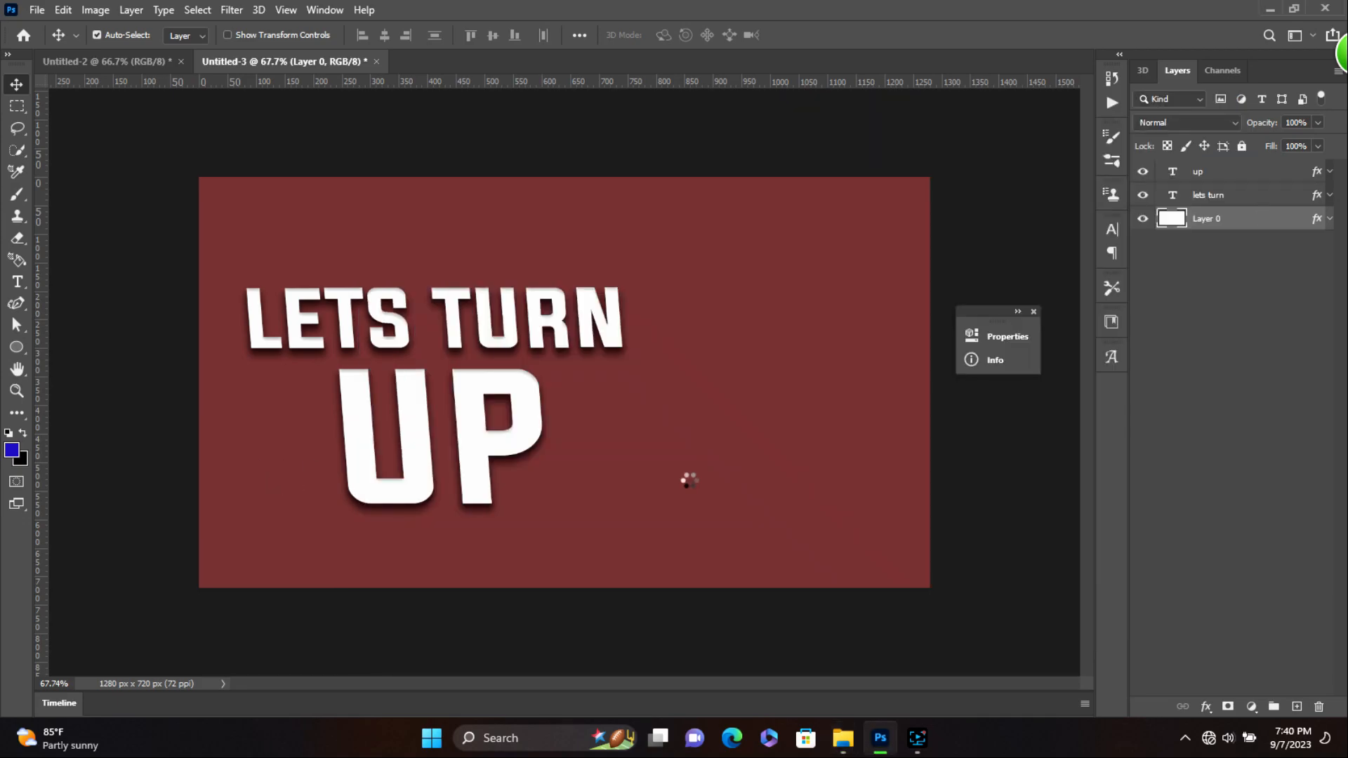
pyautogui.moveTo(585, 383); pyautogui.dragTo(788, 381)
pyautogui.moveTo(858, 450); pyautogui.dragTo(922, 505)
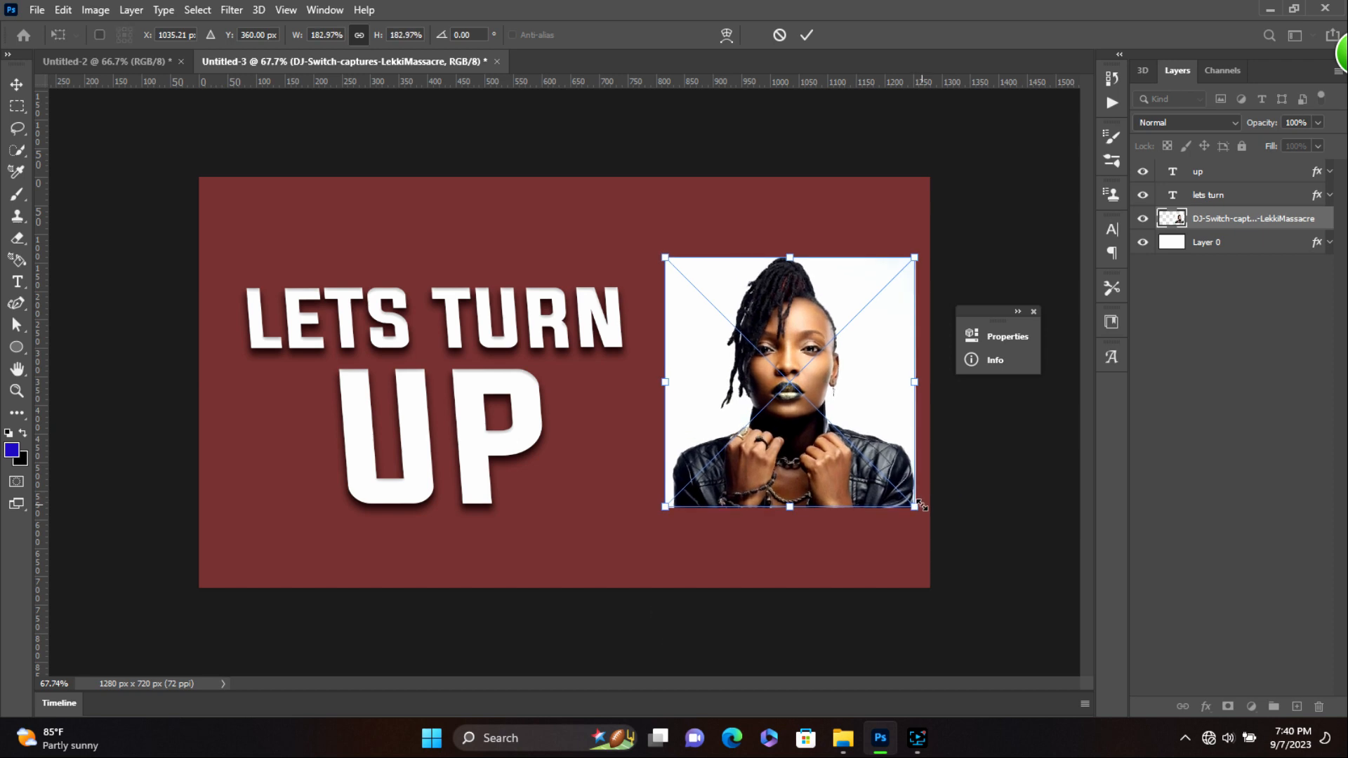
pyautogui.press('Return')
pyautogui.moveTo(869, 465); pyautogui.dragTo(856, 461)
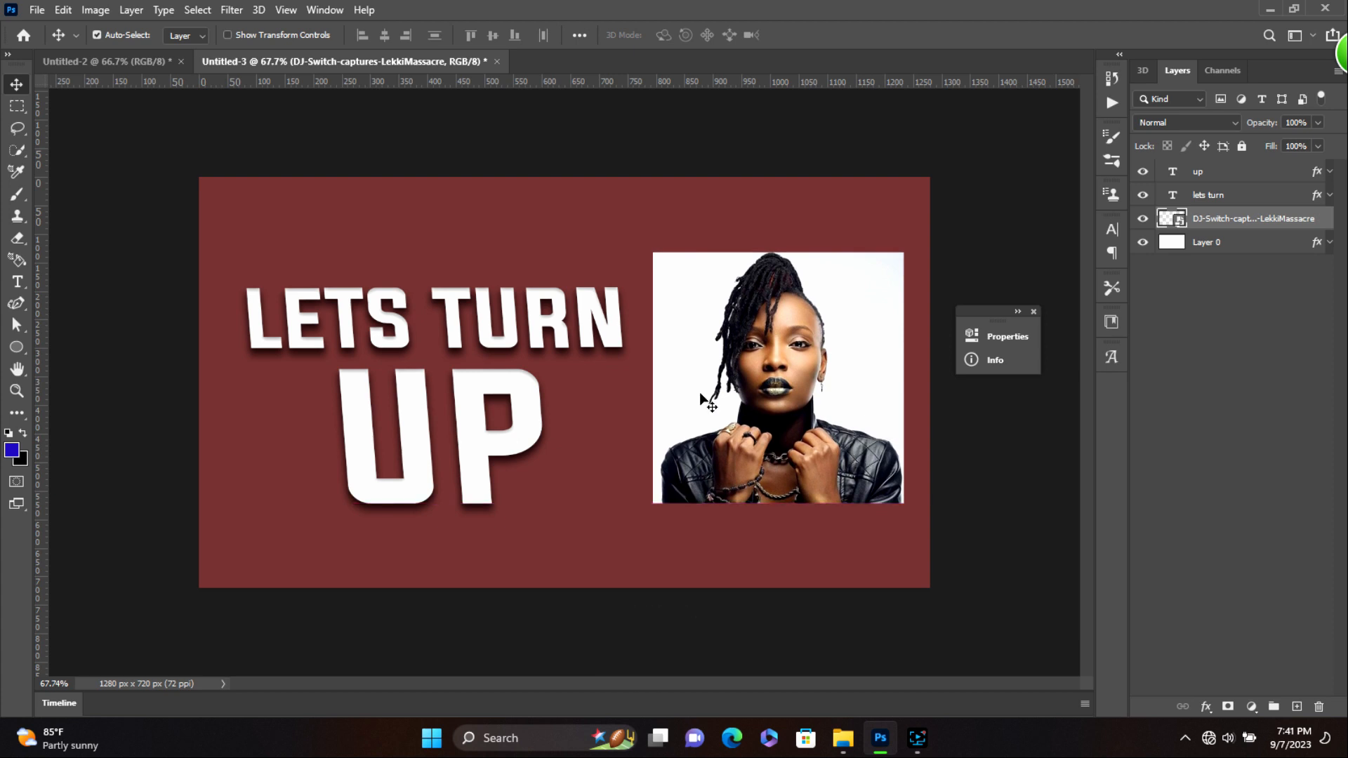
# - Draw a blue circle with the Ellipse Tool over the photo and shift it slightly left
pyautogui.click(16, 347)
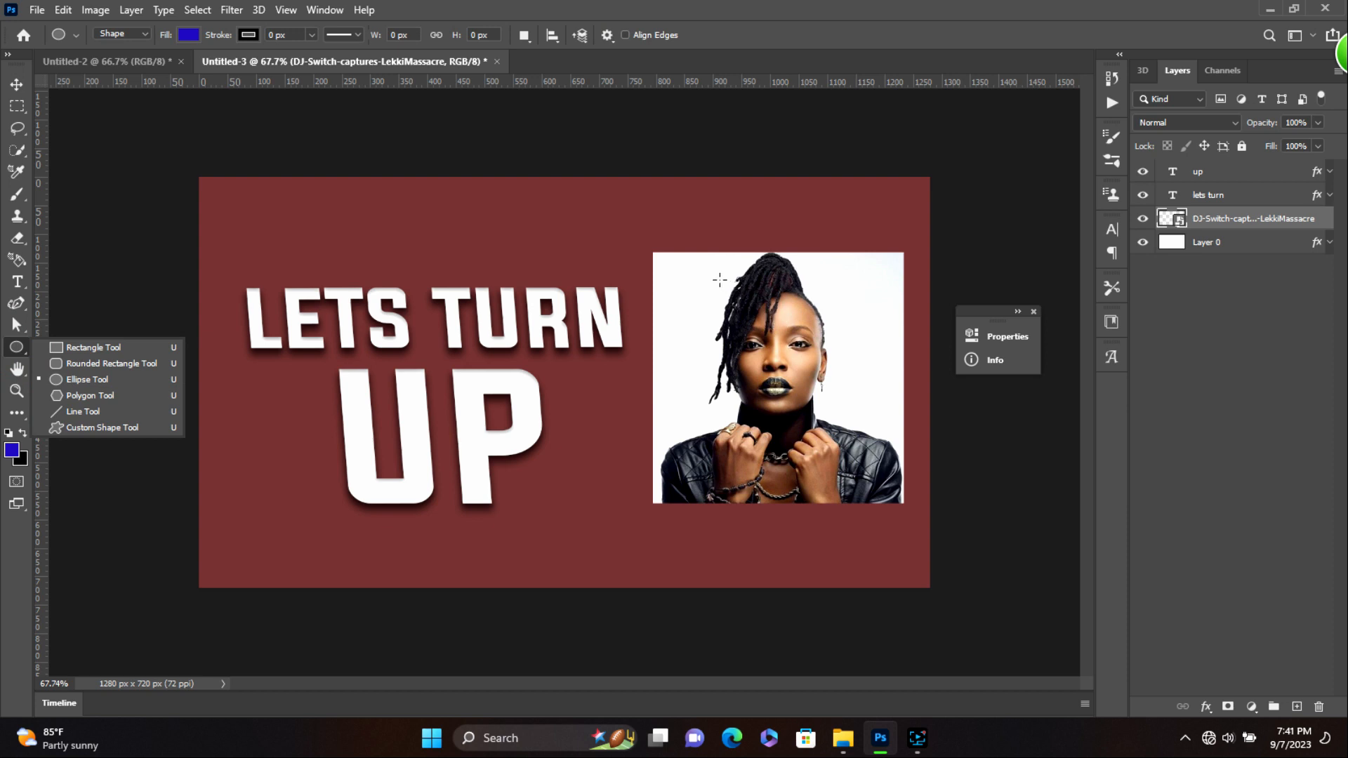
pyautogui.moveTo(720, 280); pyautogui.dragTo(917, 602)
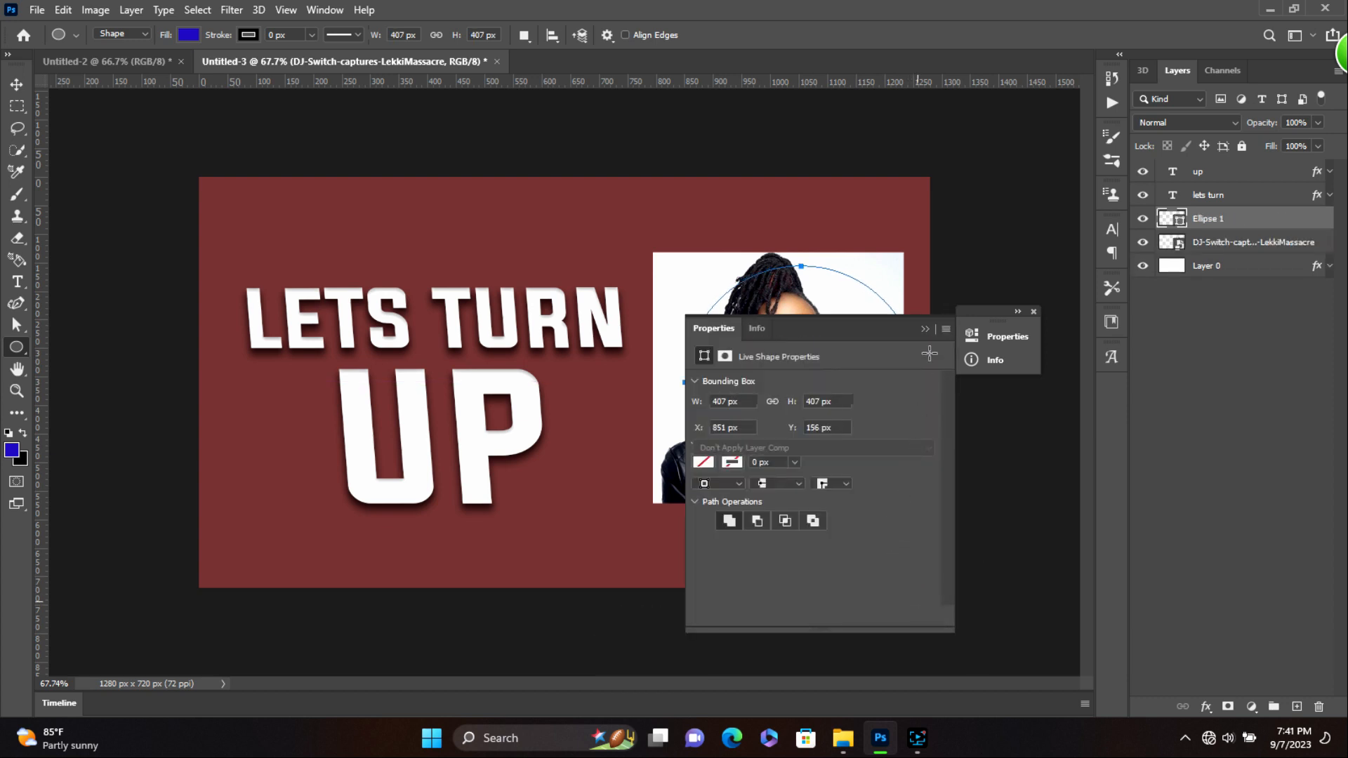
pyautogui.click(923, 328)
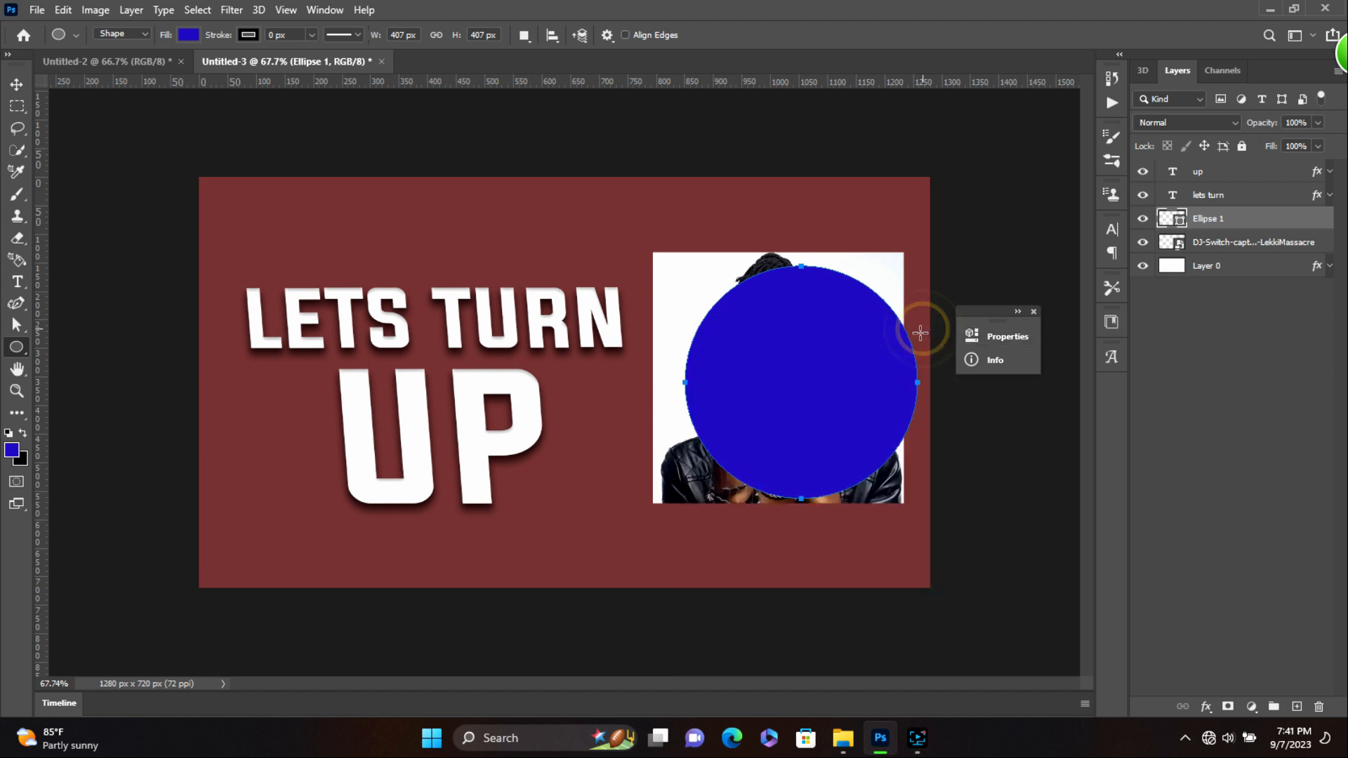
pyautogui.press('Return')
pyautogui.click(17, 83)
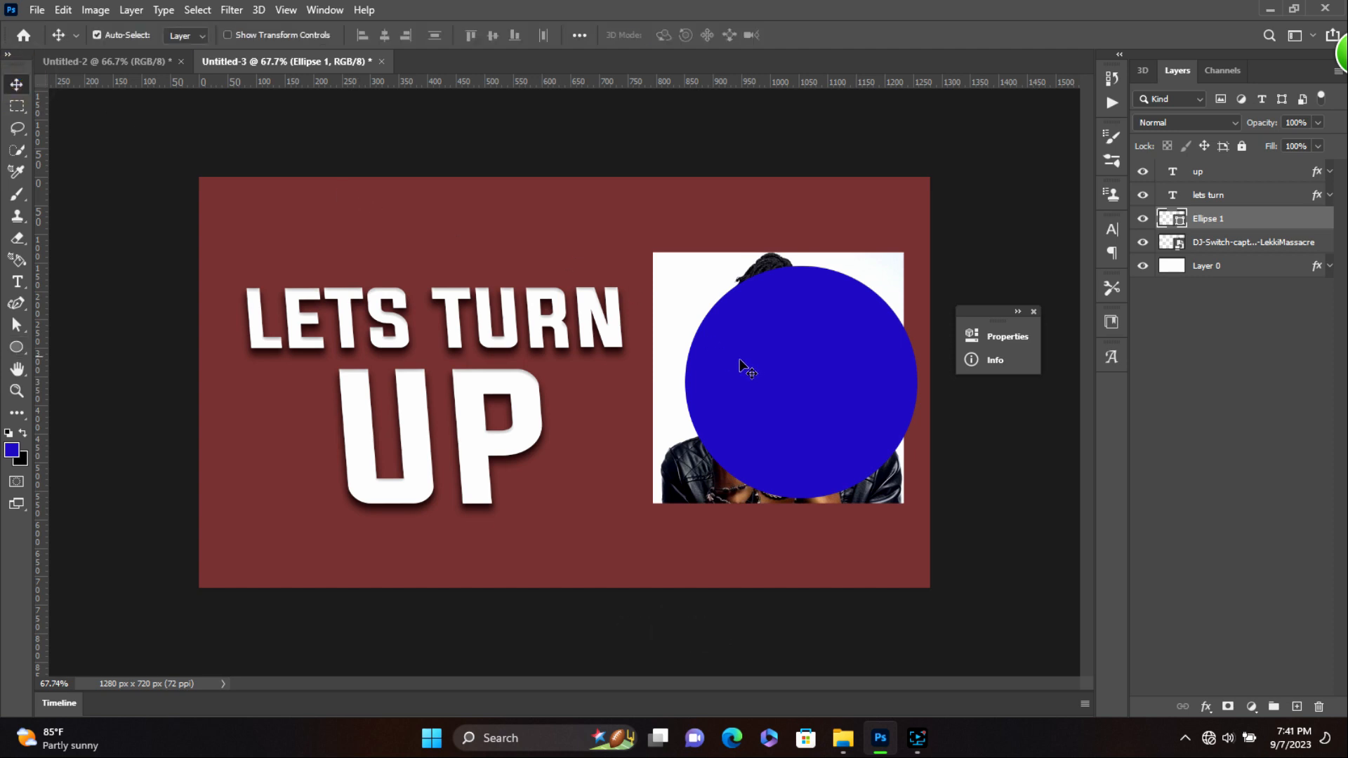
pyautogui.moveTo(804, 383); pyautogui.dragTo(784, 384)
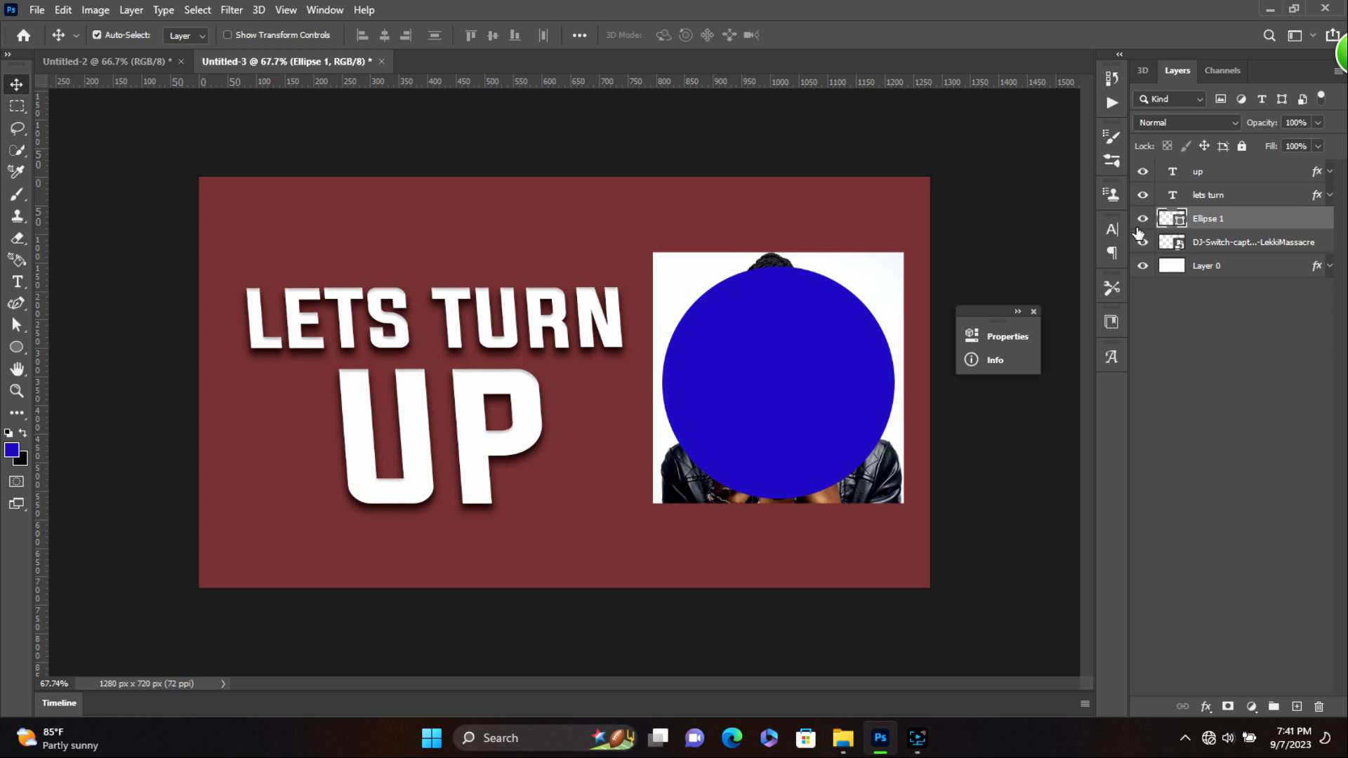
# - Enlarge the blue circle to about 114% and lower it below the photo
pyautogui.click(796, 378)
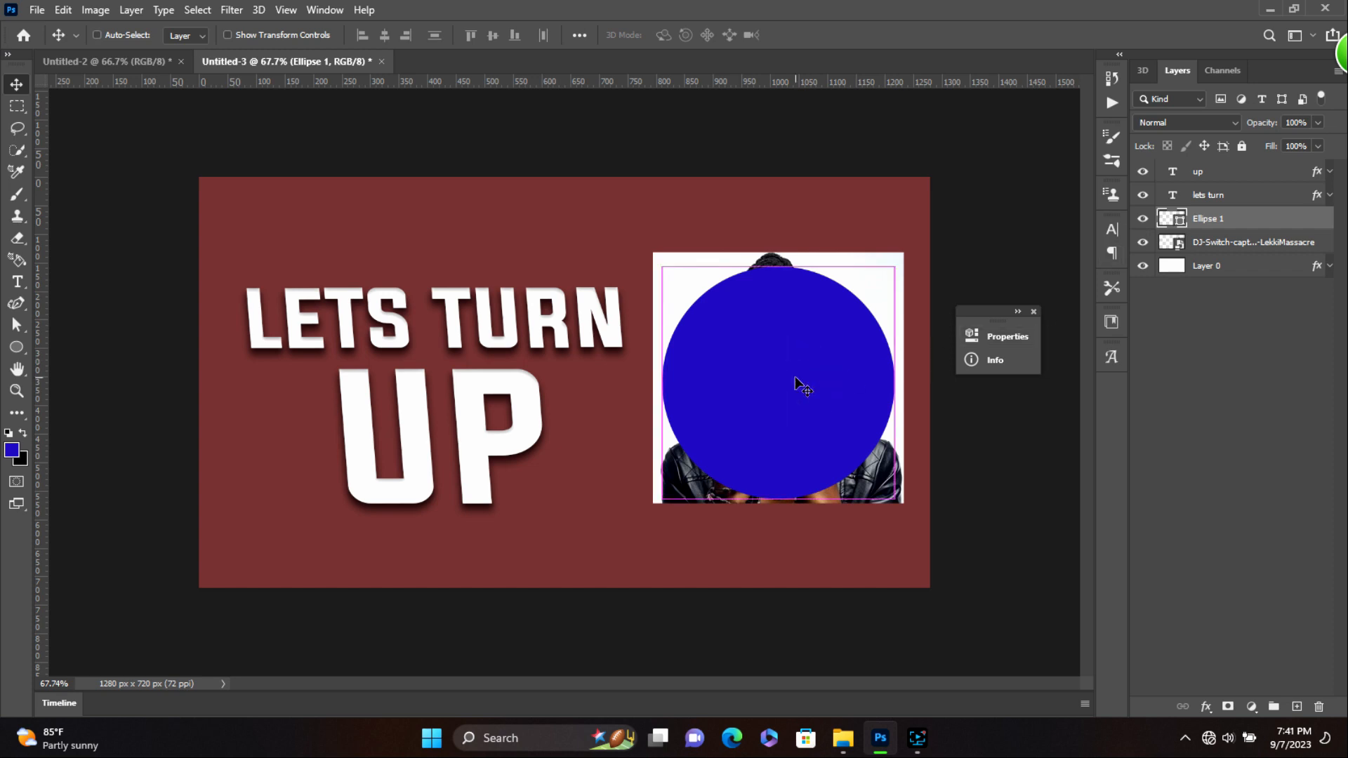
pyautogui.hotkey('ctrl', 't')
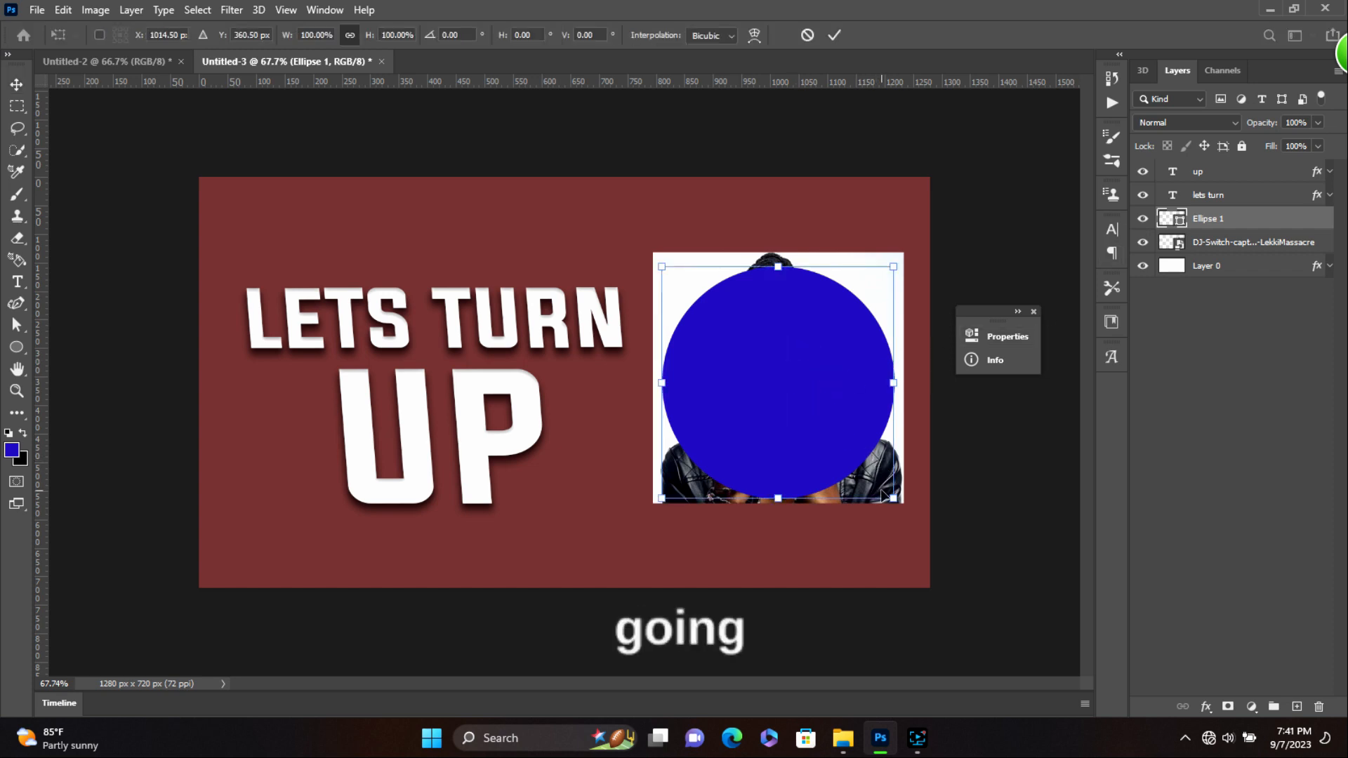
pyautogui.moveTo(892, 506); pyautogui.dragTo(906, 515)
pyautogui.press('Return')
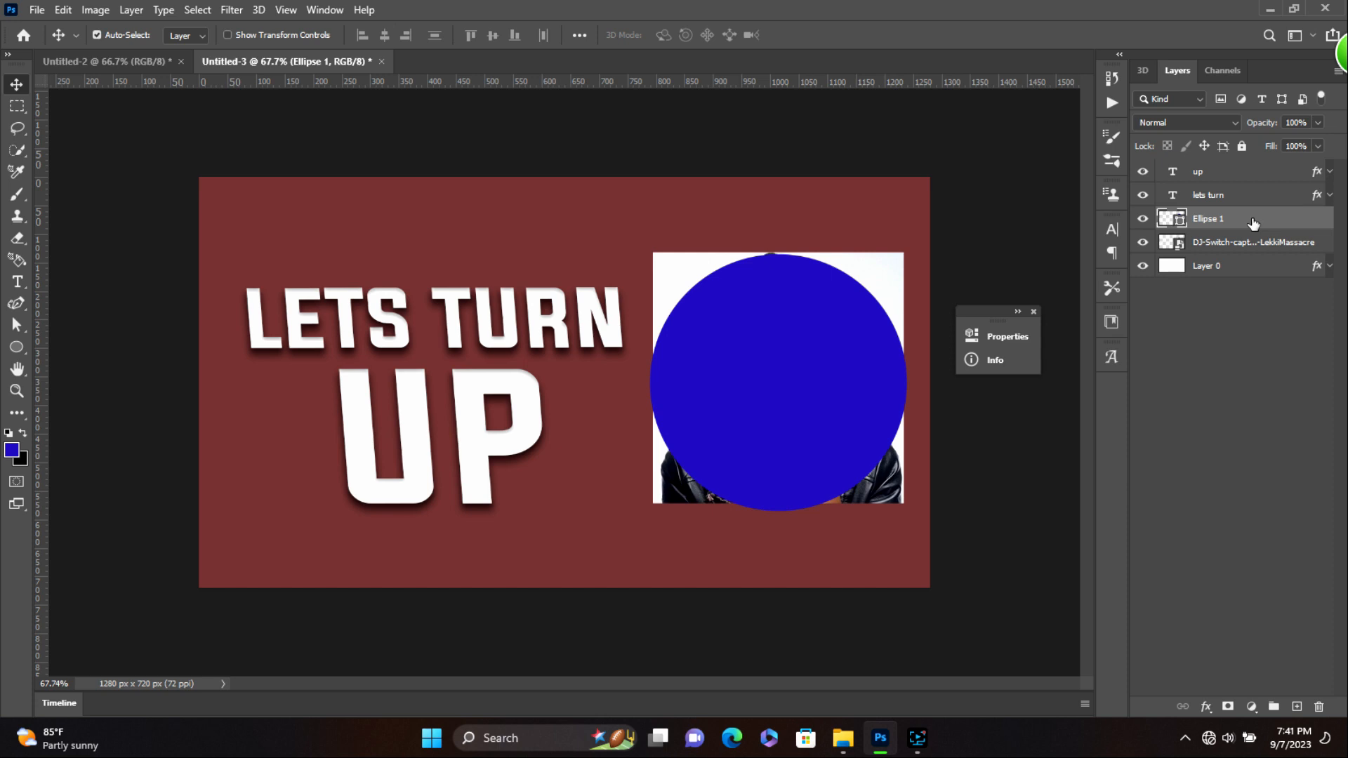
pyautogui.moveTo(818, 370); pyautogui.dragTo(821, 407)
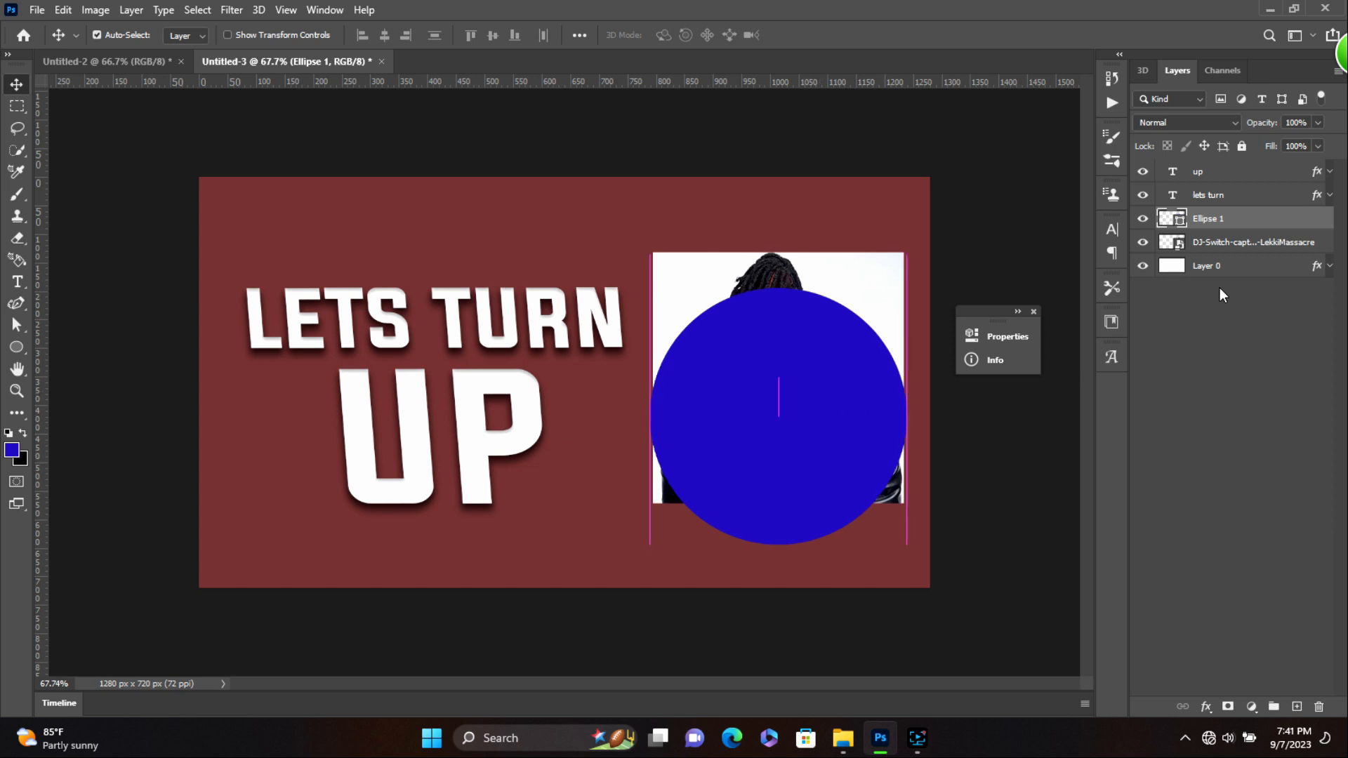
# - Move the photo layer above the Ellipse 1 circle layer
pyautogui.keyDown('alt'); pyautogui.click(1273, 229); pyautogui.keyUp('alt')
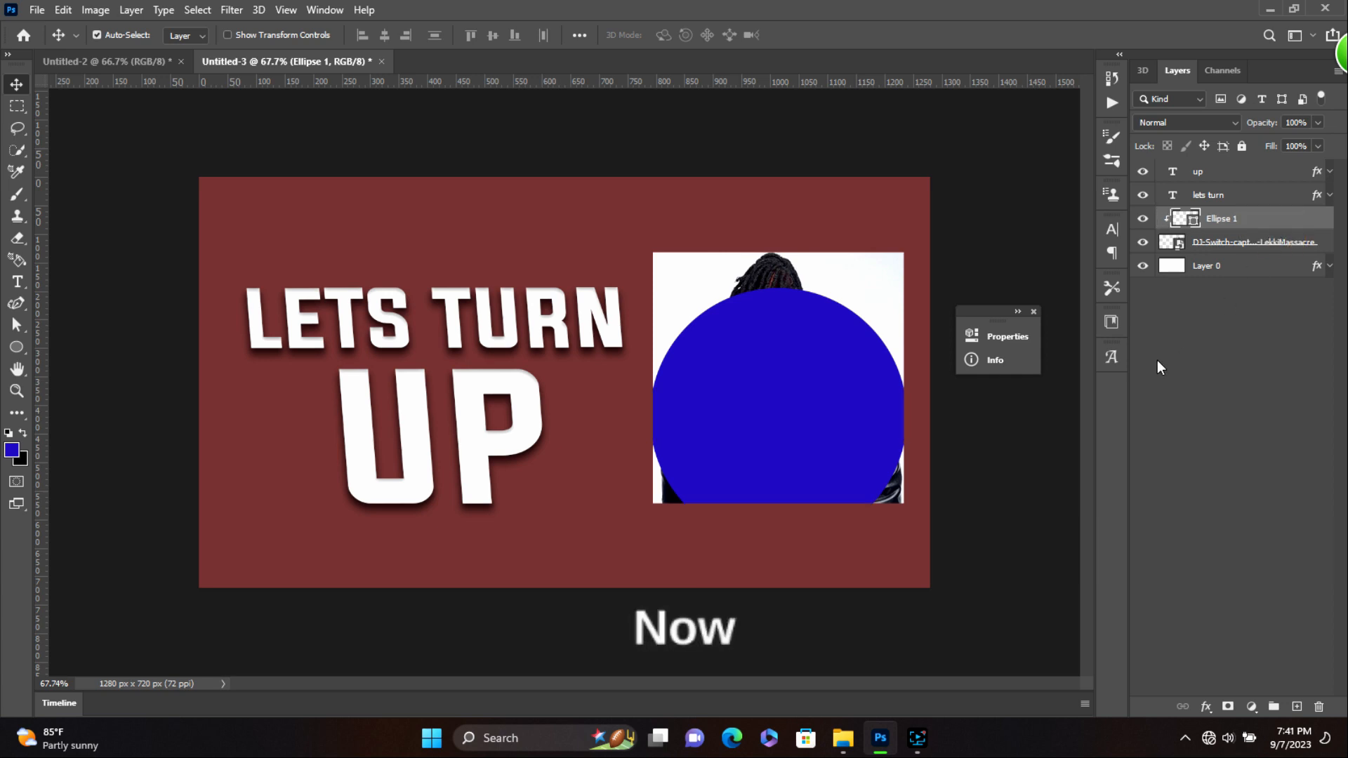
pyautogui.hotkey('ctrl', 'alt', 'g')
pyautogui.moveTo(1247, 246); pyautogui.dragTo(1247, 212)
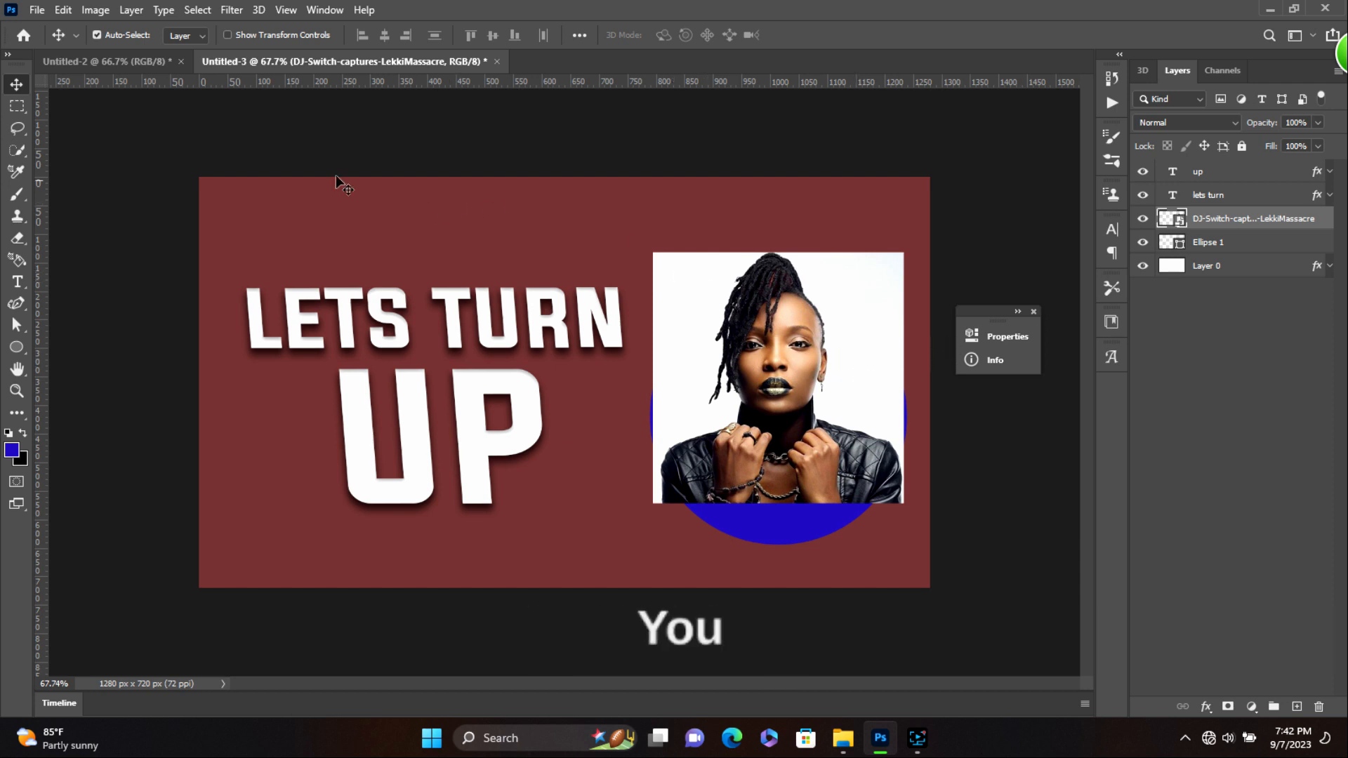
# - Mask away the photo's white background using Select > Subject and a layer mask
pyautogui.click(201, 10)
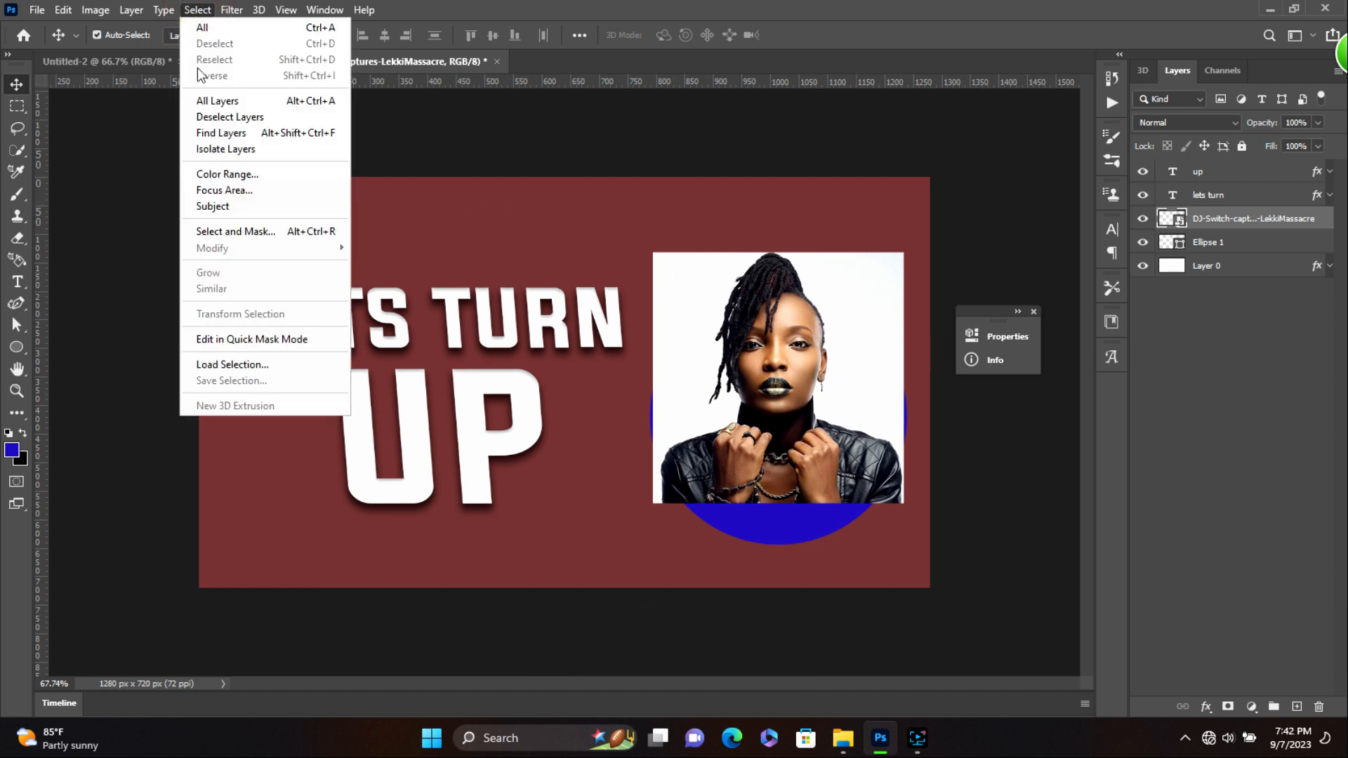
pyautogui.click(215, 206)
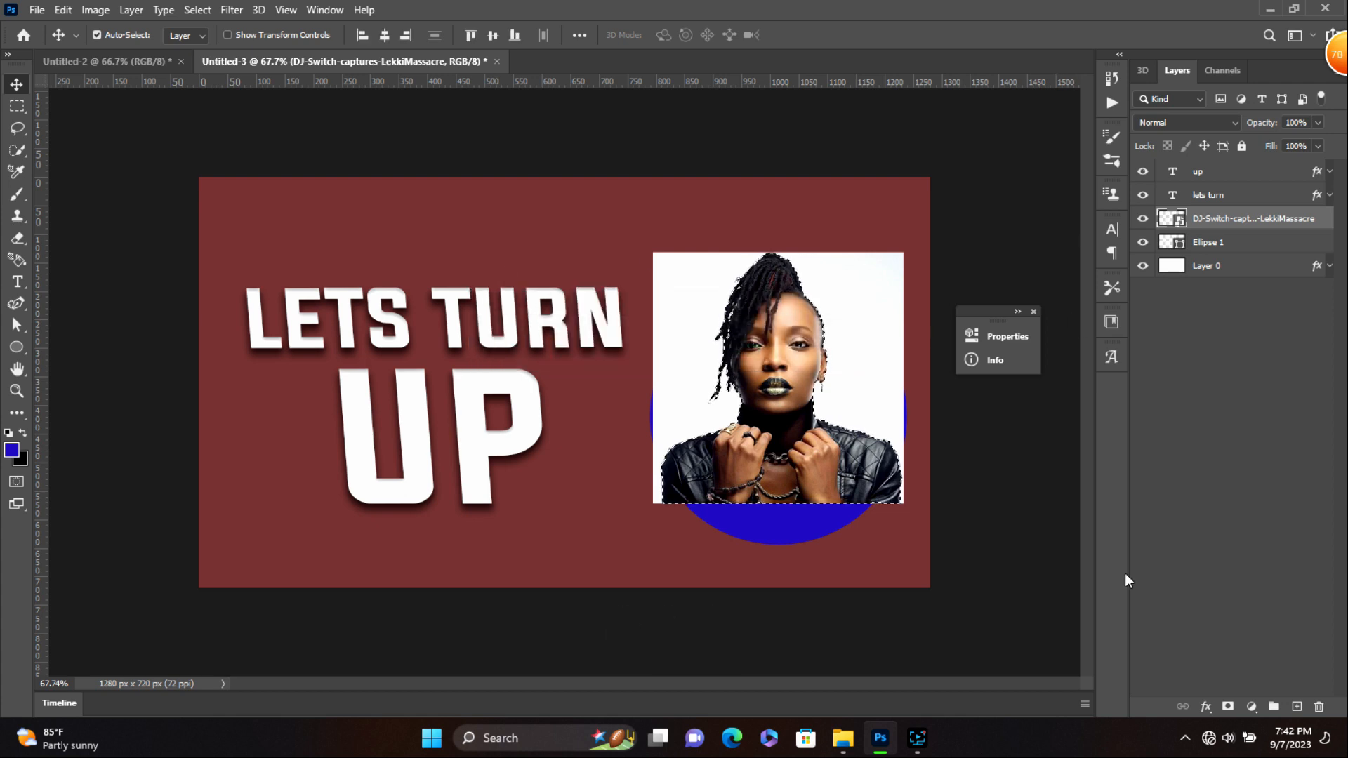
pyautogui.click(1228, 707)
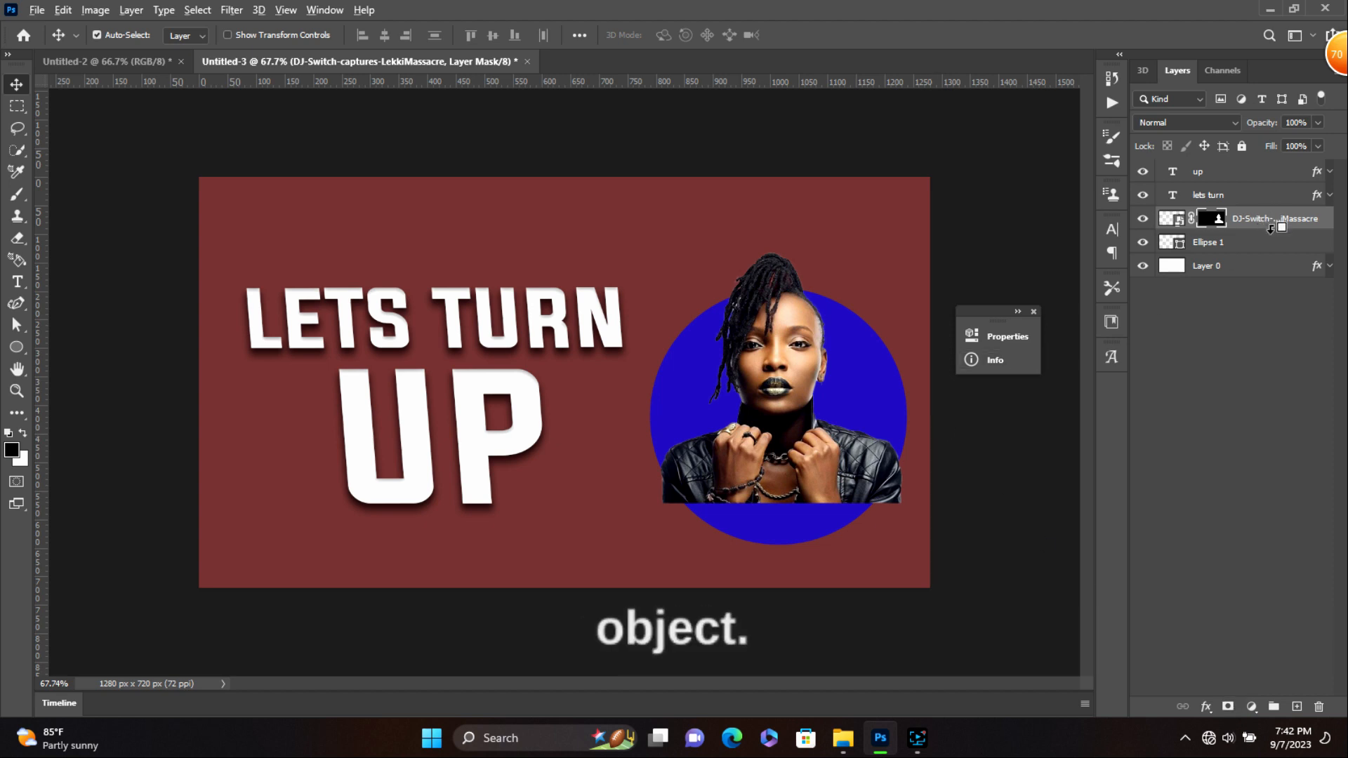
# - Undo the portrait's mask and re-apply it to remove the white background
pyautogui.click(1270, 231)
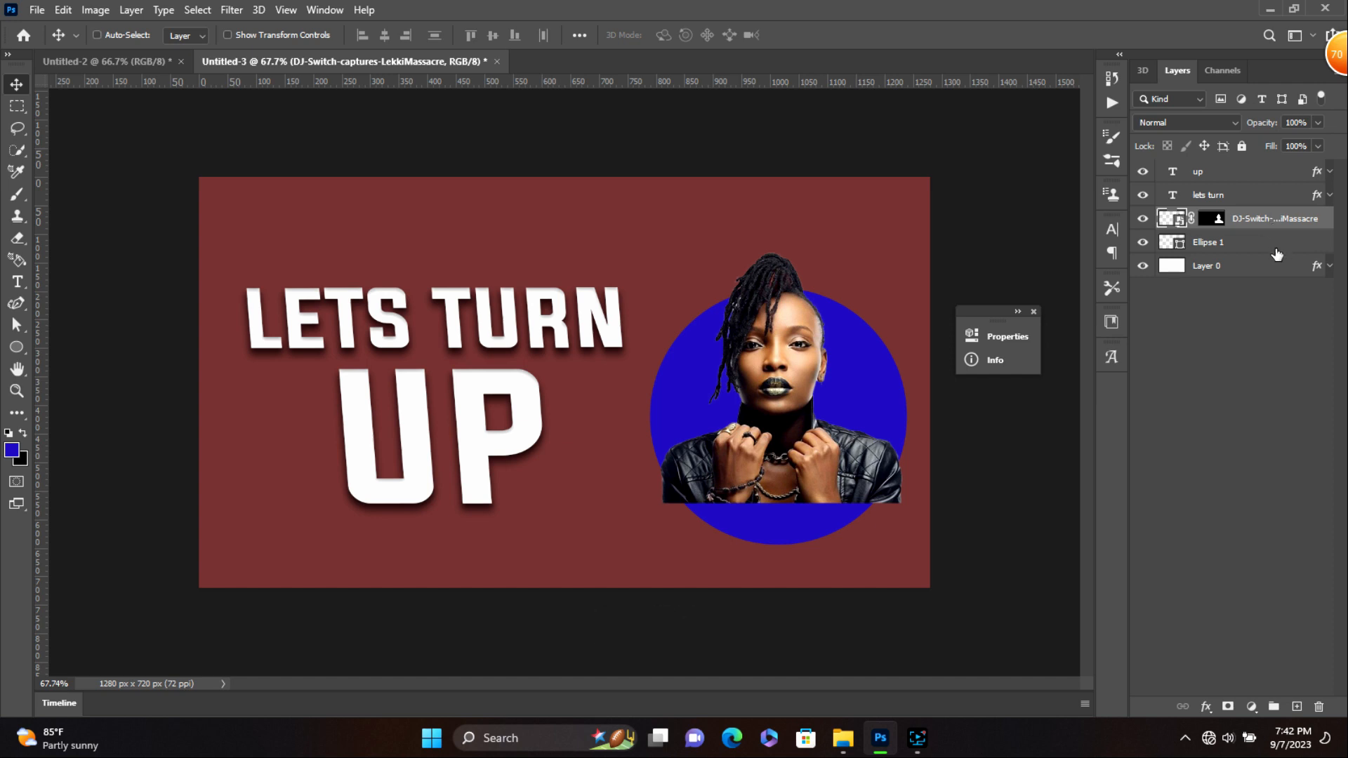
pyautogui.hotkey('ctrl', 'z')
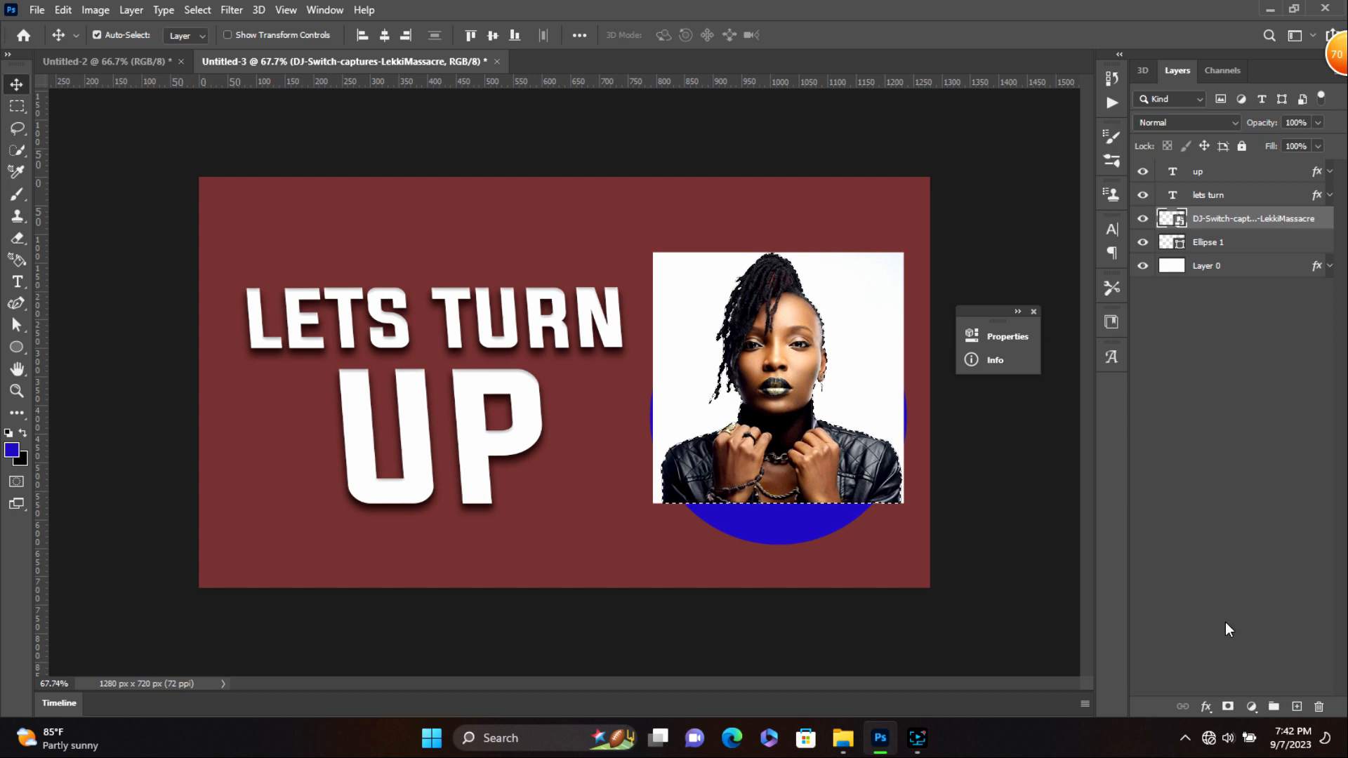
pyautogui.click(1228, 706)
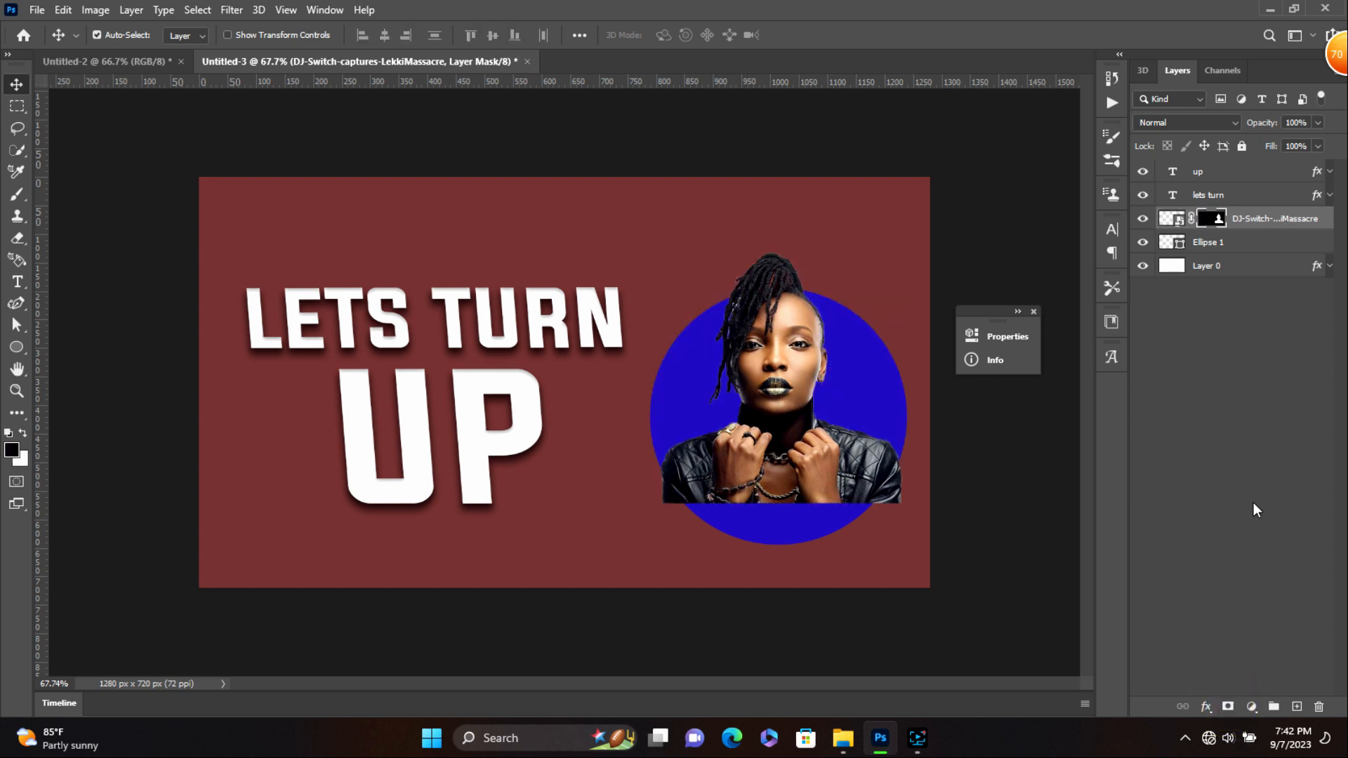
# - Clip the masked portrait layer to the Ellipse 1 circle below it
pyautogui.click(1283, 251)
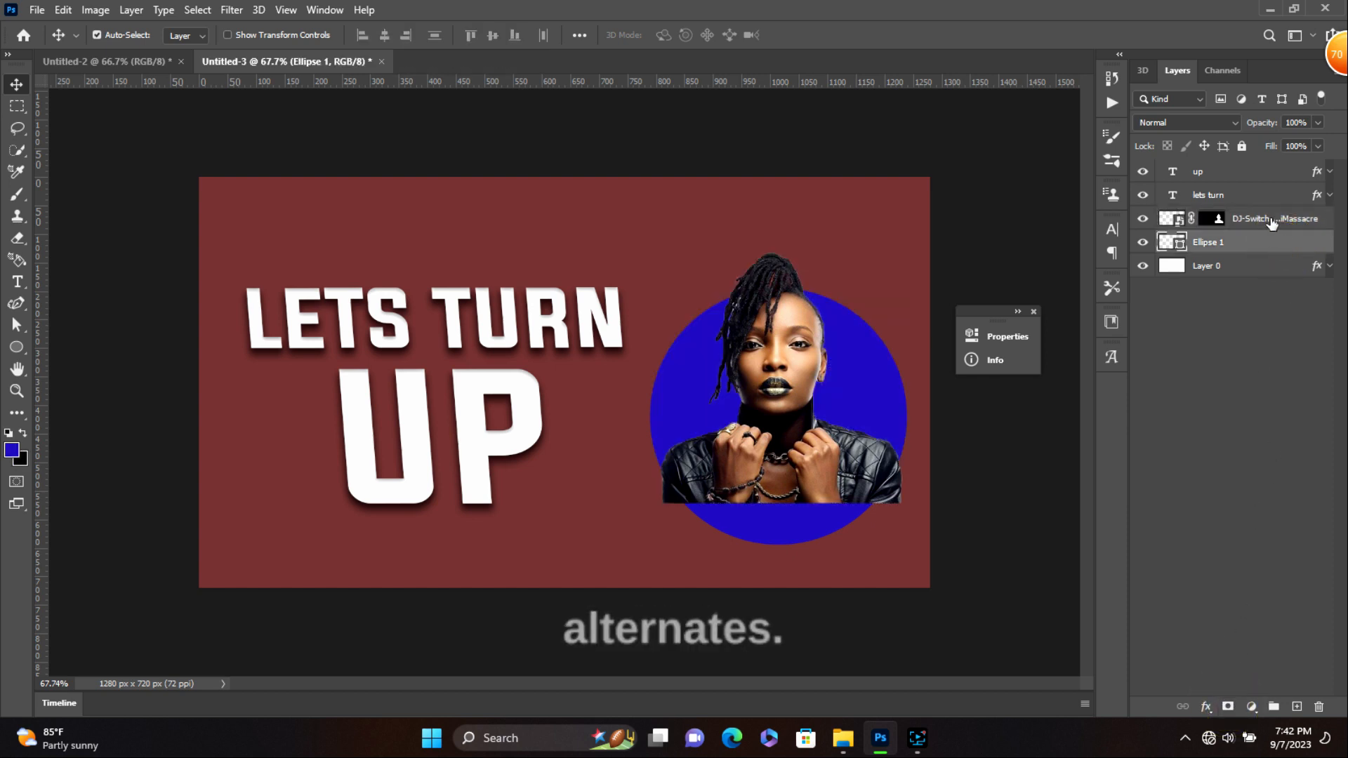
pyautogui.click(1268, 221)
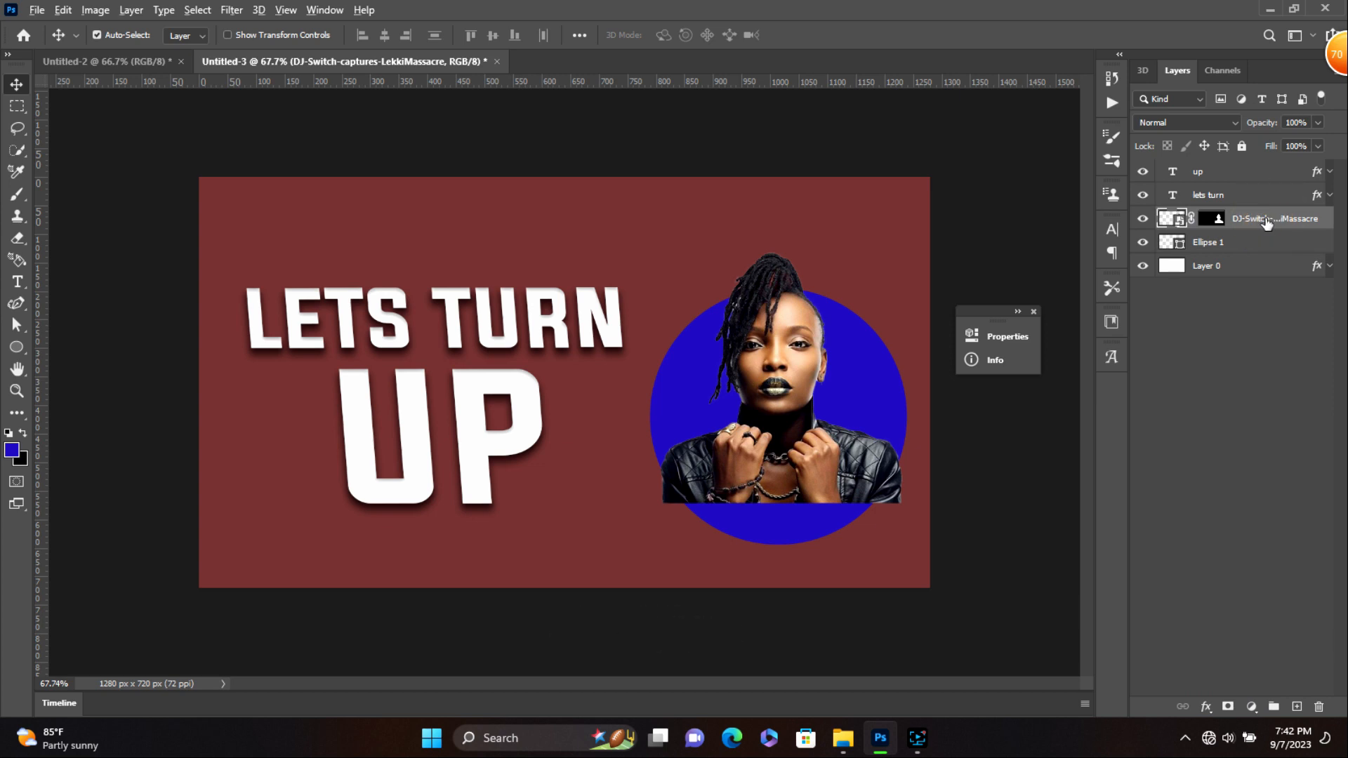
pyautogui.keyDown('alt'); pyautogui.click(1269, 225); pyautogui.keyUp('alt')
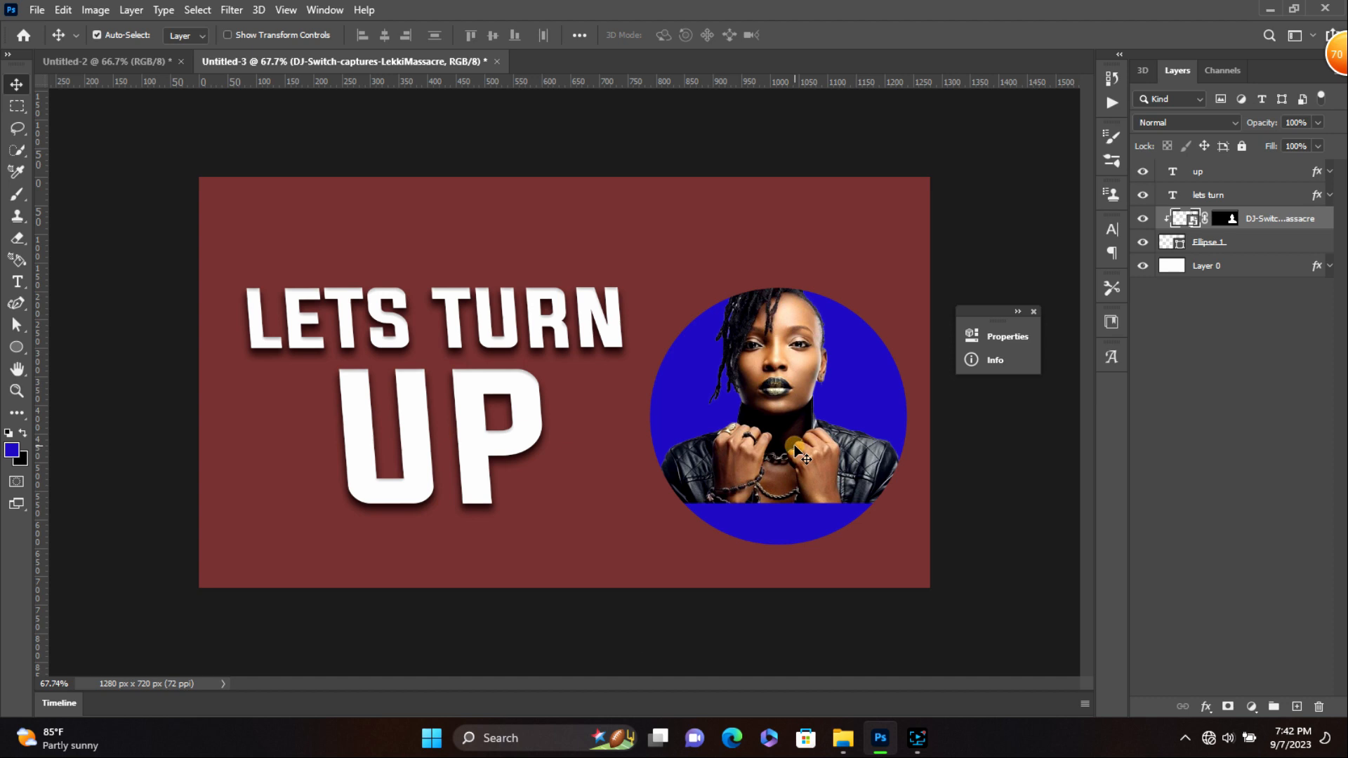
pyautogui.press('ctrl')
# - Scale the clipped portrait up to about 131% and nudge it right and down inside the circle
pyautogui.hotkey('ctrl', 't')
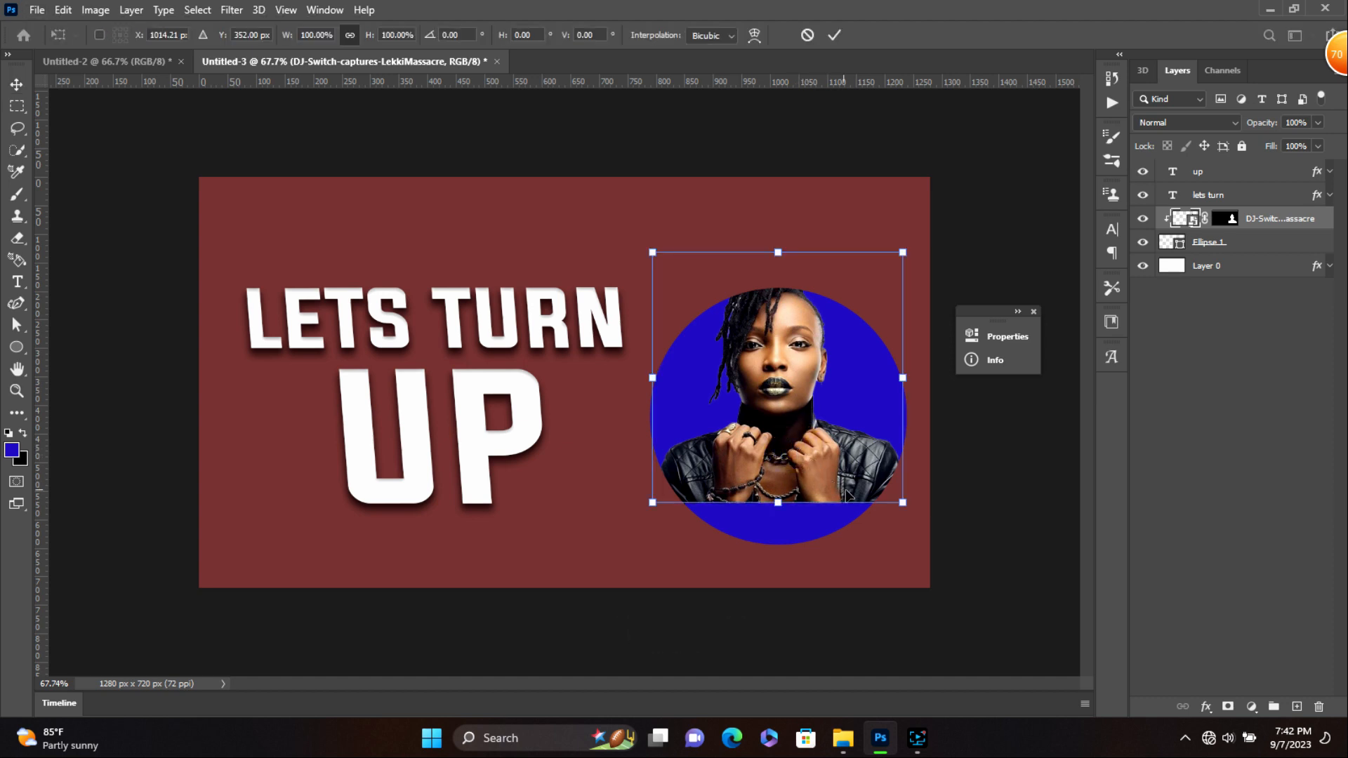
pyautogui.moveTo(899, 501); pyautogui.dragTo(926, 551)
pyautogui.moveTo(831, 471); pyautogui.dragTo(836, 479)
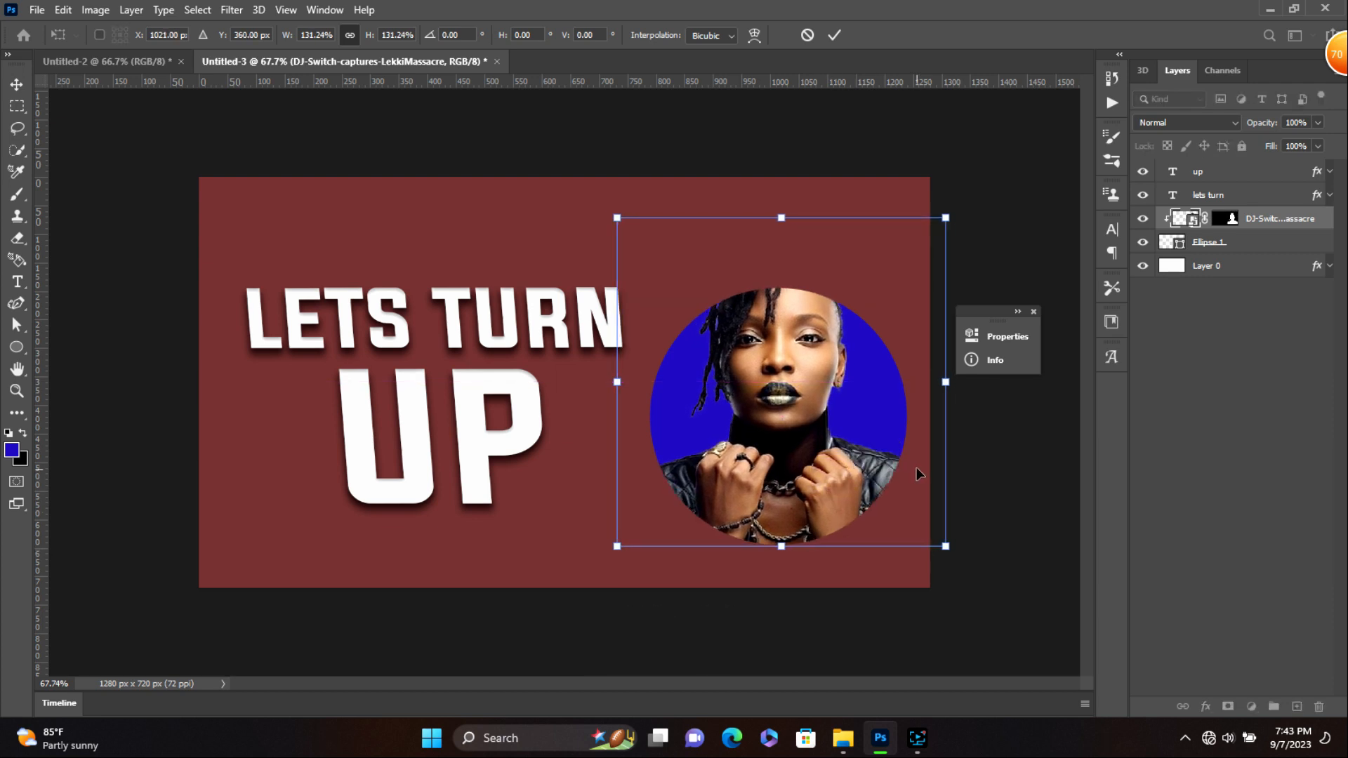
pyautogui.press('Return')
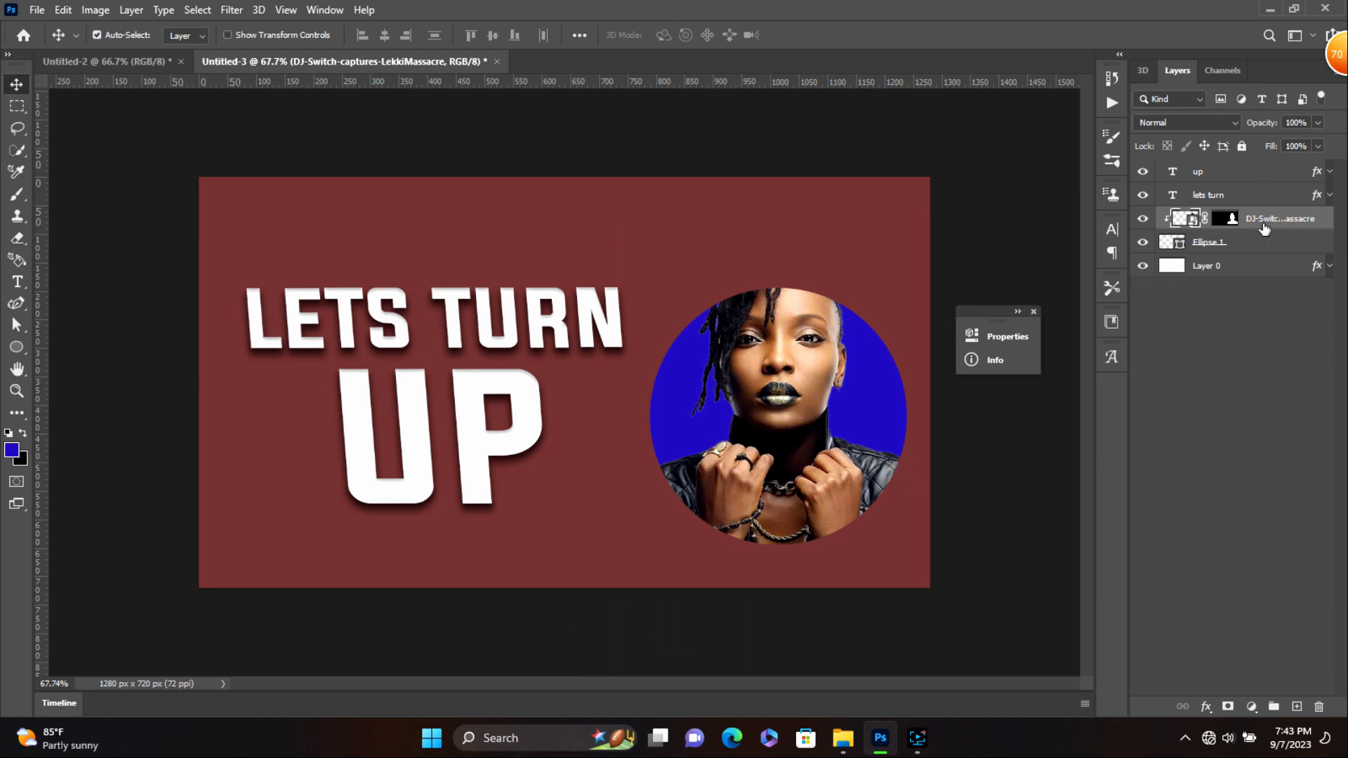
# - Duplicate the portrait, rasterize the copy, and erase its jacket overhang past the circle's lower-left and right edges
pyautogui.hotkey('ctrl', 'j')
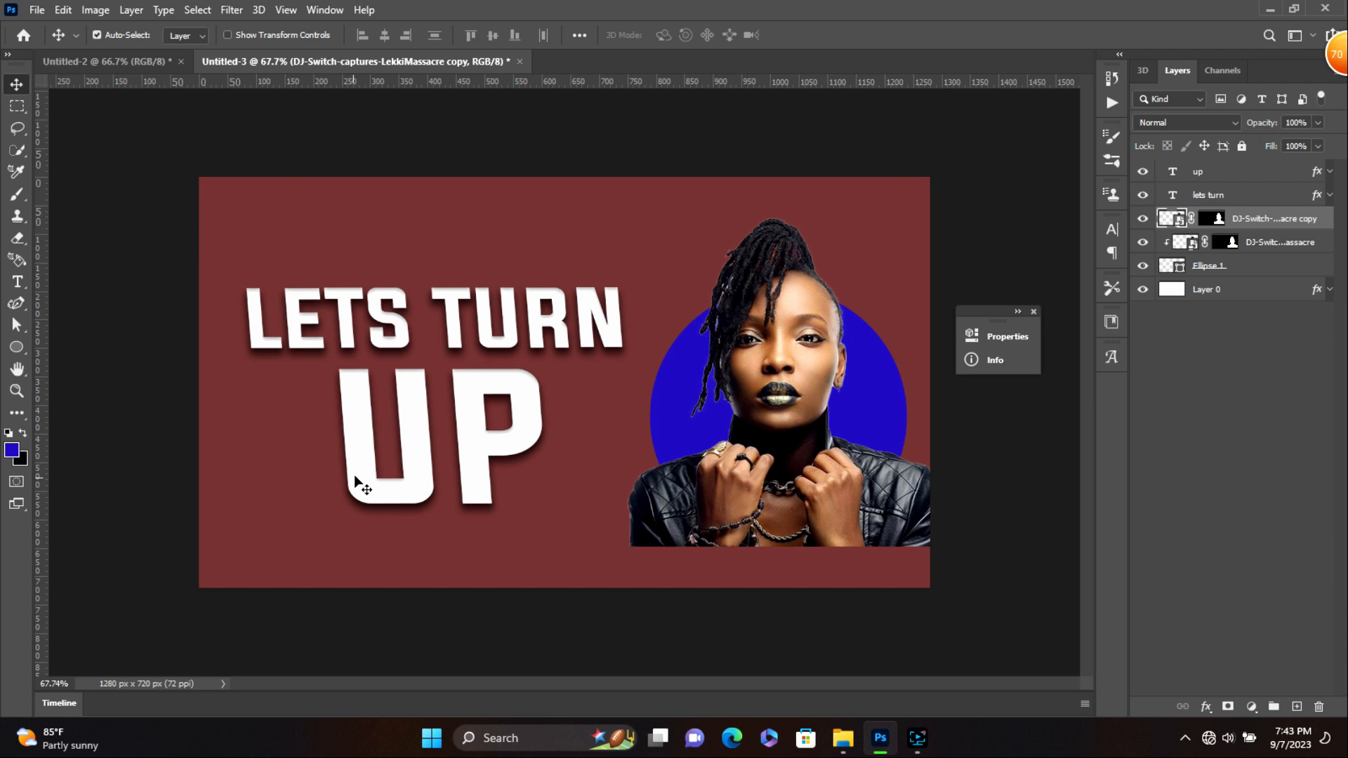
pyautogui.click(12, 241)
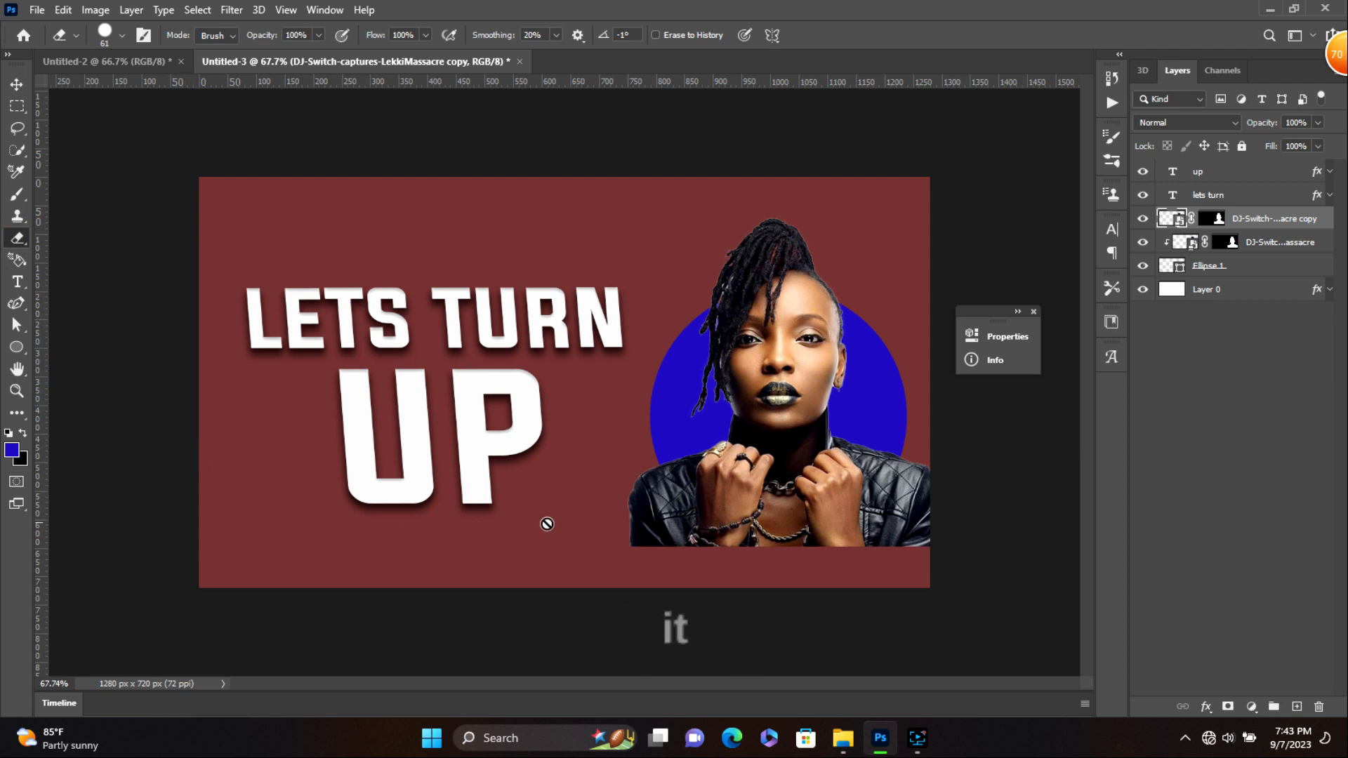
pyautogui.click(644, 530)
pyautogui.click(647, 292)
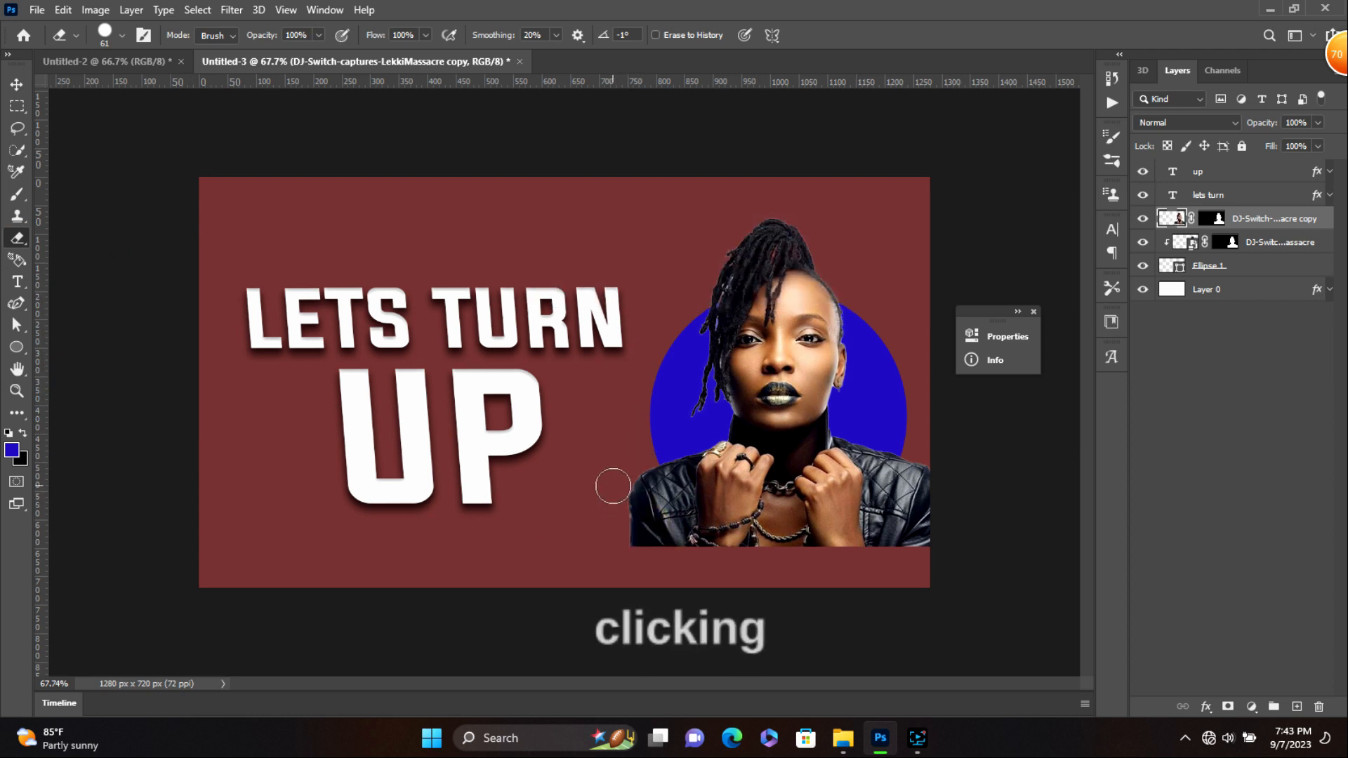
pyautogui.moveTo(610, 483)
pyautogui.mouseDown()
pyautogui.moveTo(634, 530)
pyautogui.moveTo(688, 569)
pyautogui.moveTo(627, 462)
pyautogui.moveTo(672, 538)
pyautogui.moveTo(639, 461)
pyautogui.moveTo(671, 503)
pyautogui.moveTo(756, 552)
pyautogui.moveTo(663, 514)
pyautogui.moveTo(745, 562)
pyautogui.moveTo(655, 501)
pyautogui.moveTo(777, 547)
pyautogui.moveTo(845, 540)
pyautogui.moveTo(925, 479)
pyautogui.moveTo(857, 571)
pyautogui.moveTo(919, 511)
pyautogui.moveTo(919, 569)
pyautogui.mouseUp()
pyautogui.moveTo(918, 448); pyautogui.dragTo(880, 527)
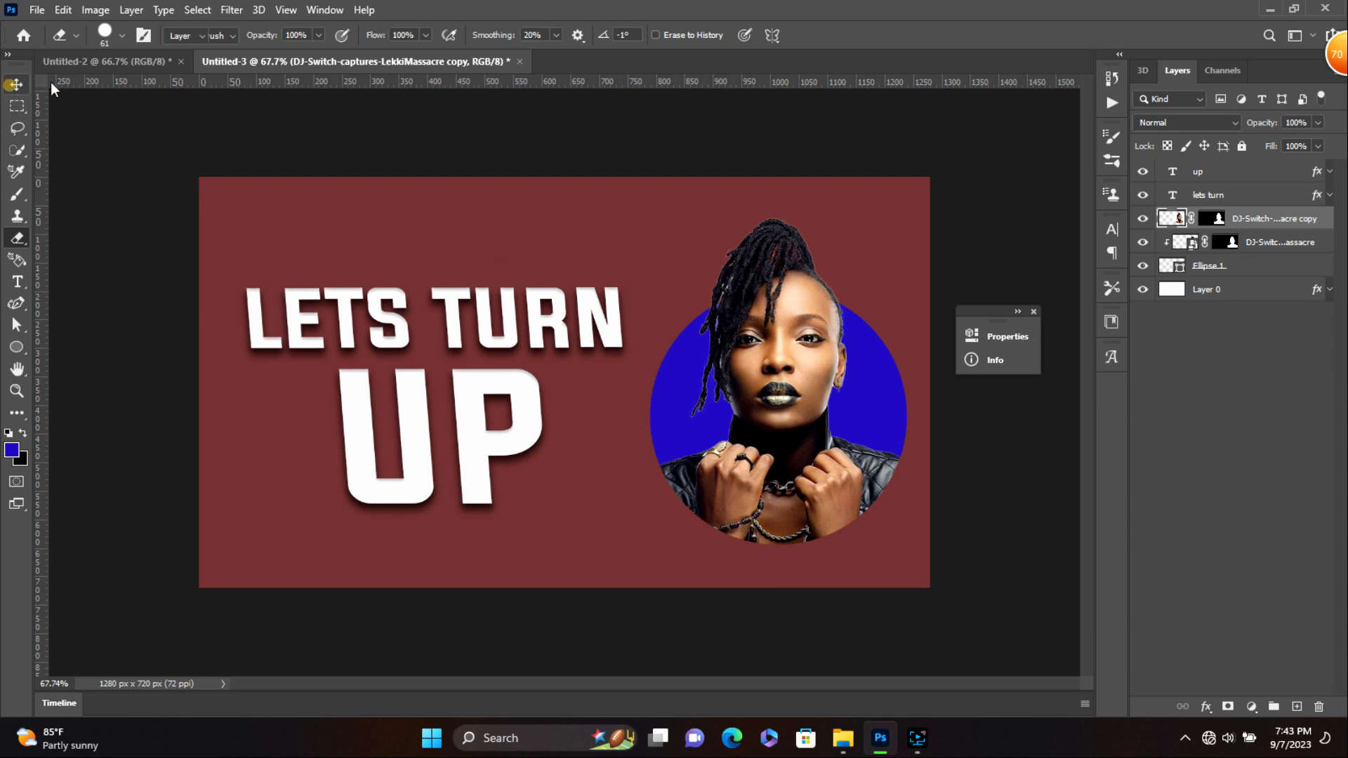
pyautogui.click(16, 84)
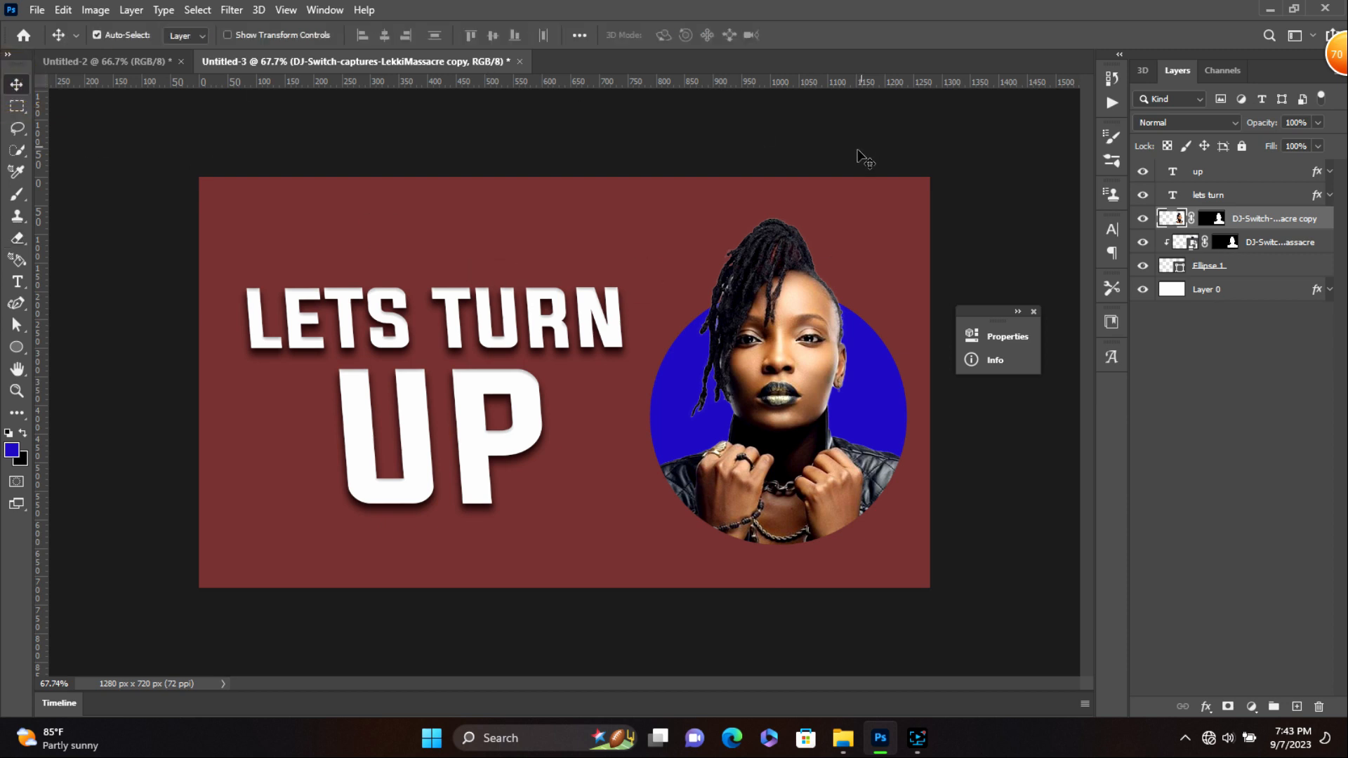
# - Move Ellipse 1 and its linked portrait layers slightly up and left, then reselect Ellipse 1
pyautogui.keyDown('shift'); pyautogui.click(1272, 271); pyautogui.keyUp('shift')
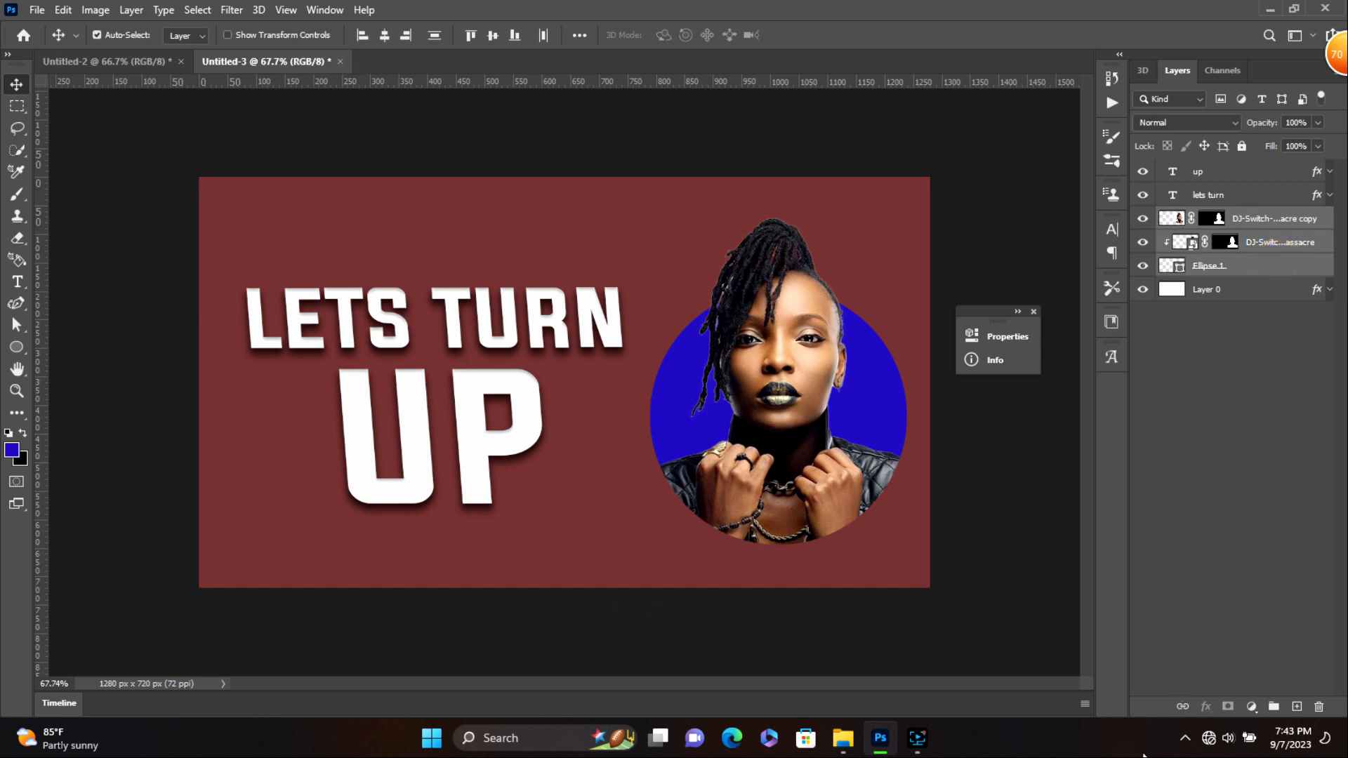
pyautogui.click(1238, 302)
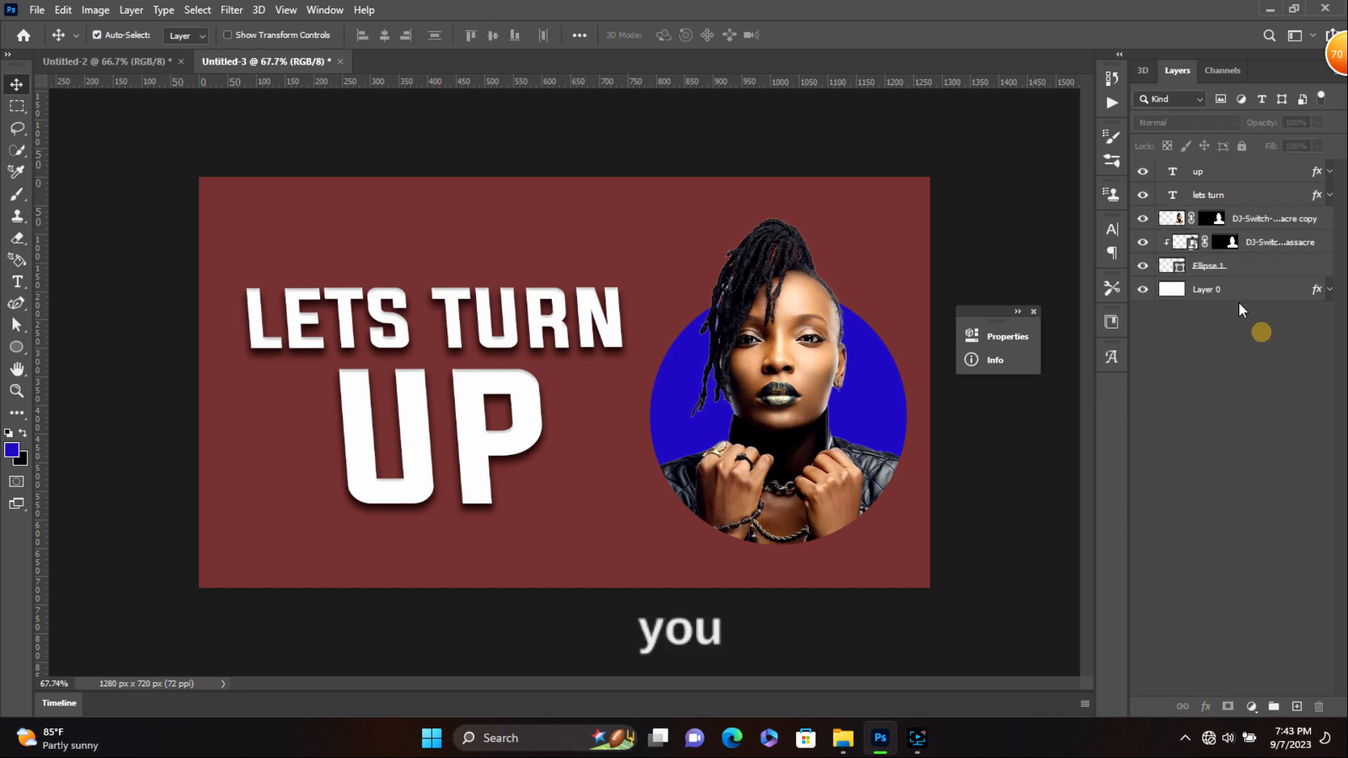
pyautogui.click(1171, 266)
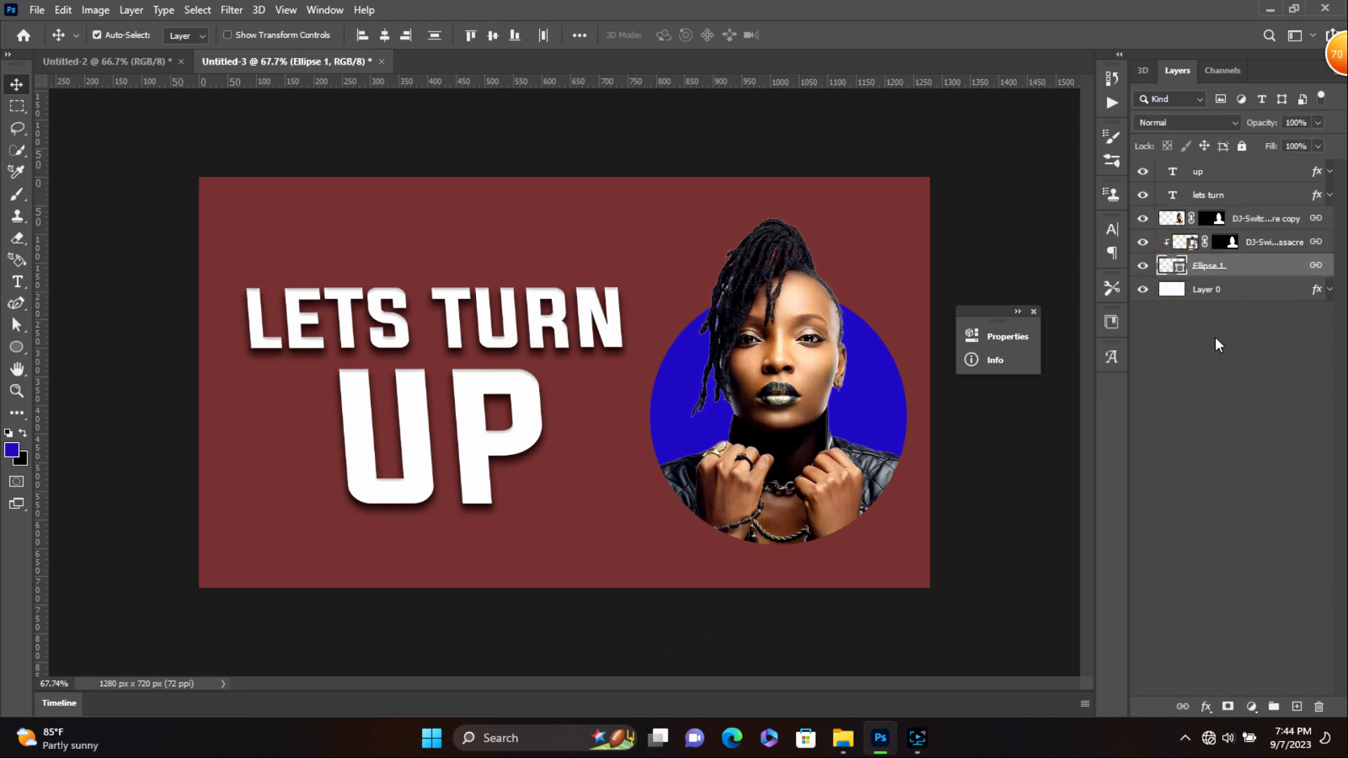
pyautogui.moveTo(837, 413)
pyautogui.mouseDown()
pyautogui.moveTo(833, 377)
pyautogui.moveTo(839, 398)
pyautogui.mouseUp()
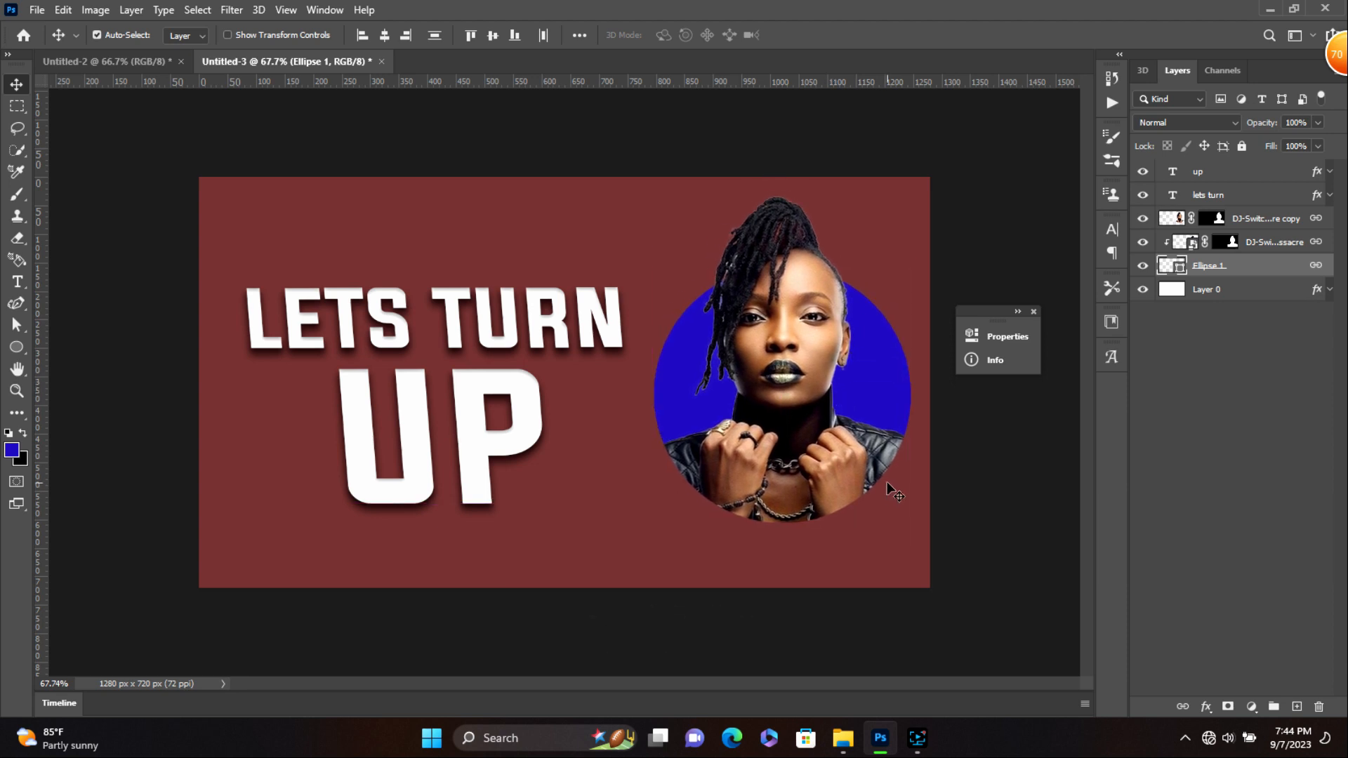
pyautogui.moveTo(865, 453); pyautogui.dragTo(862, 451)
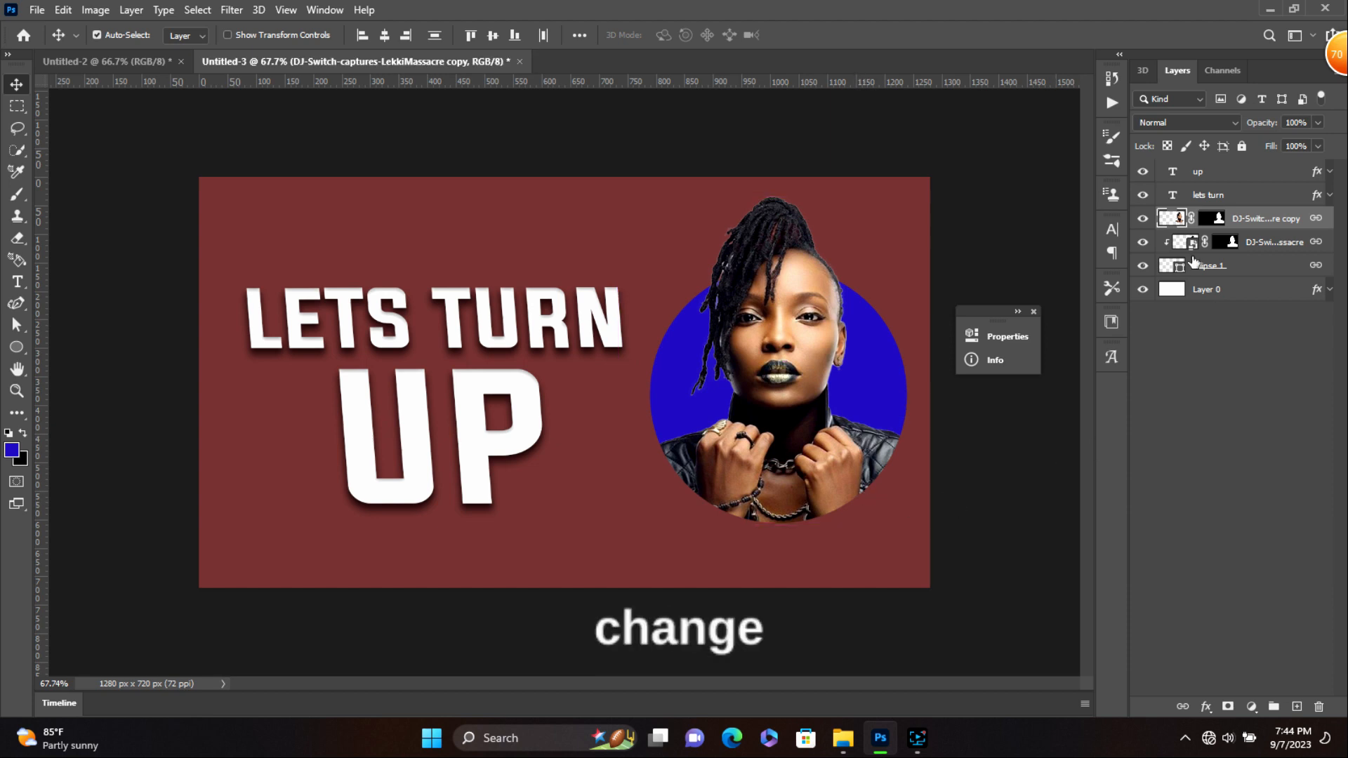
pyautogui.click(1169, 265)
pyautogui.click(1251, 706)
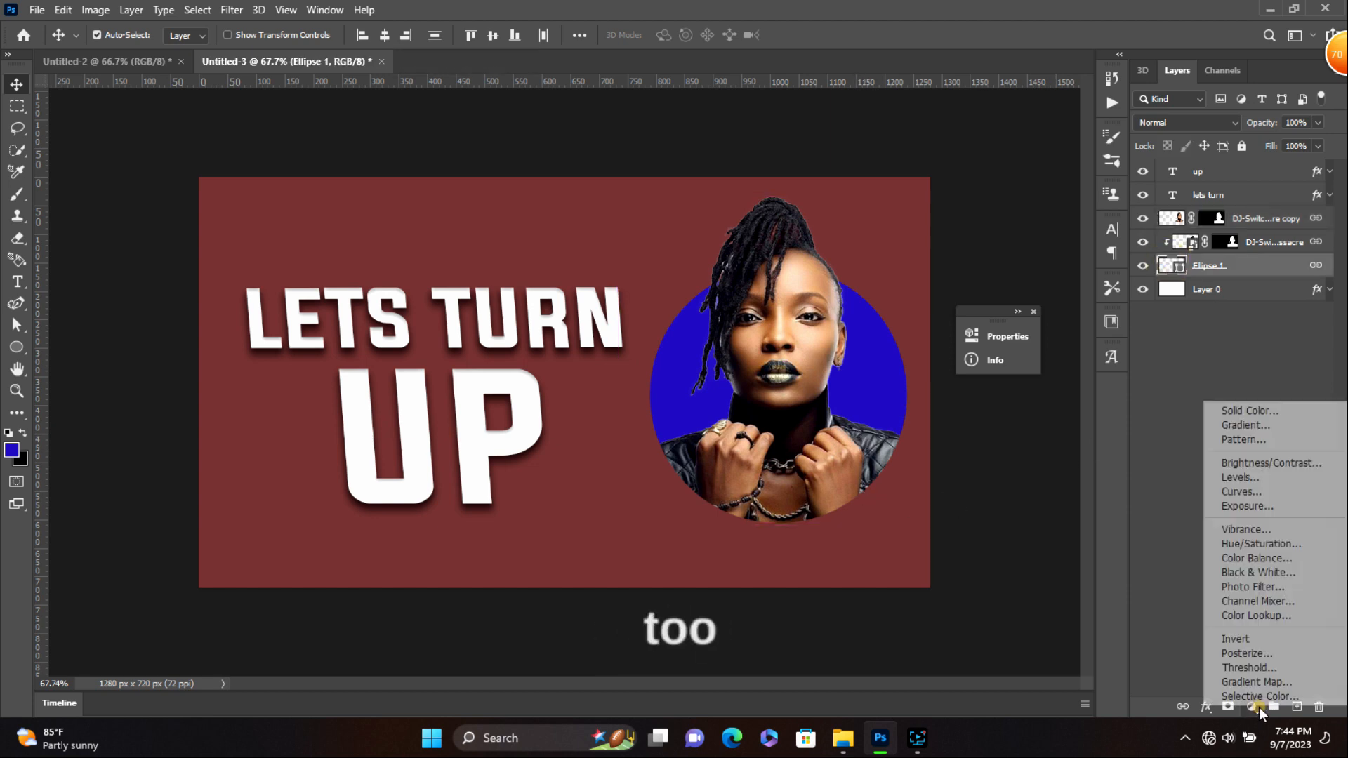
# - Add a Solid Color fill layer and set its colour to cyan 18a3bc
pyautogui.click(1249, 411)
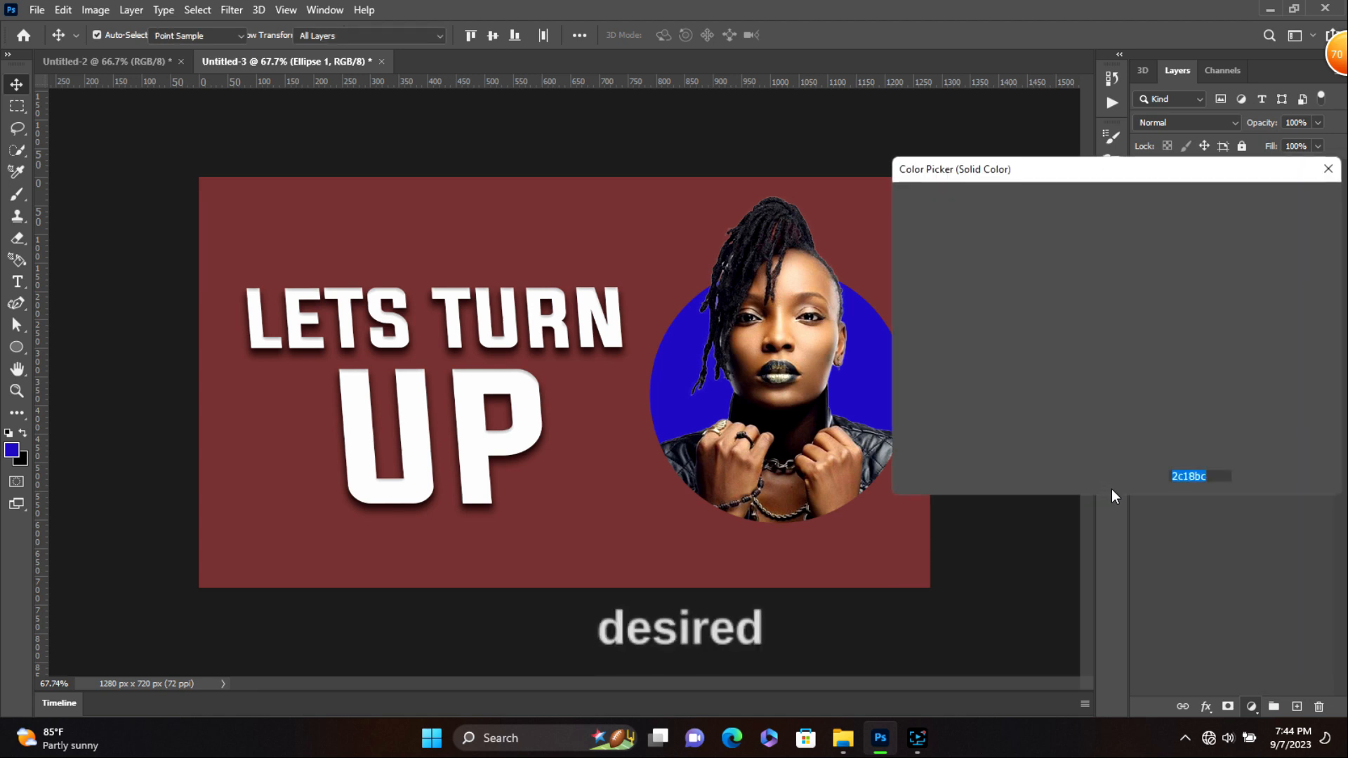
pyautogui.moveTo(1135, 319); pyautogui.dragTo(1135, 420)
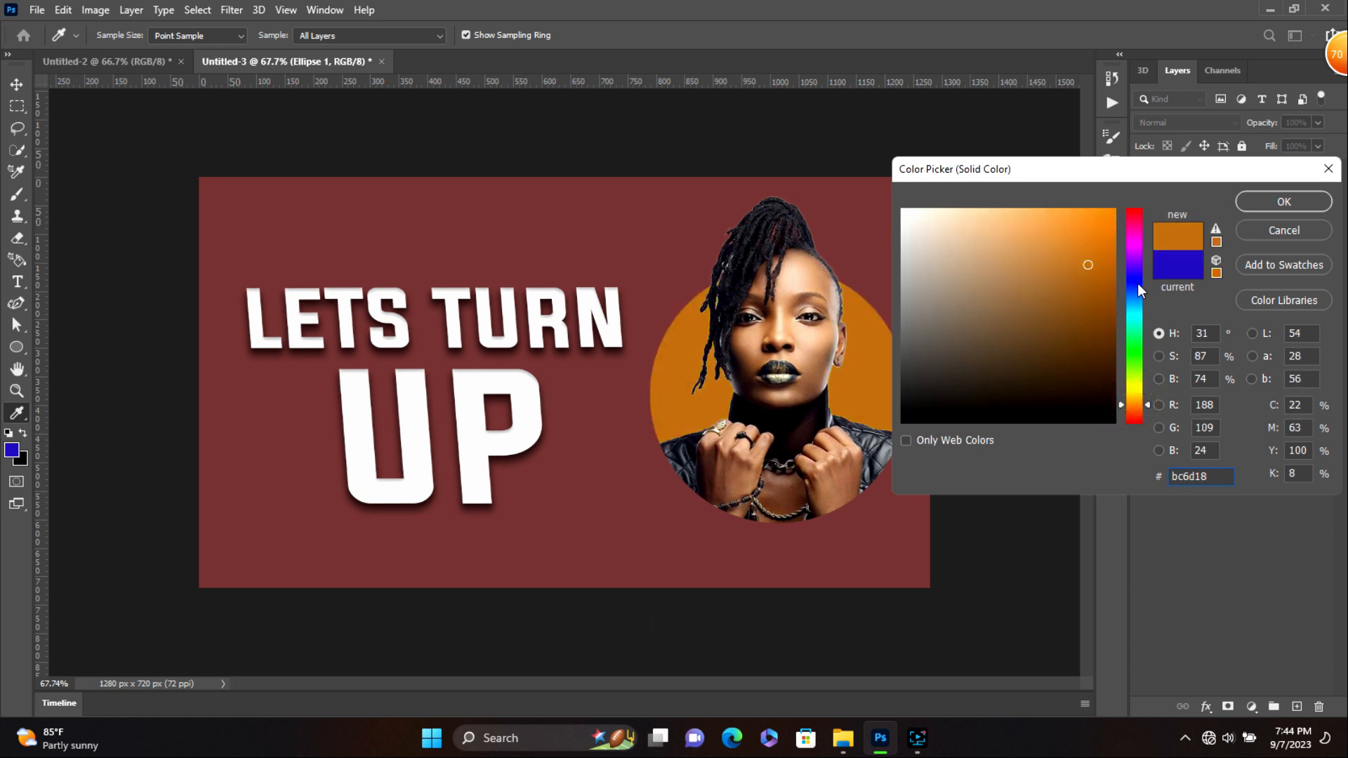
pyautogui.moveTo(1137, 221); pyautogui.dragTo(1133, 270)
pyautogui.moveTo(1129, 323)
pyautogui.mouseDown()
pyautogui.moveTo(1137, 357)
pyautogui.moveTo(1137, 302)
pyautogui.mouseUp()
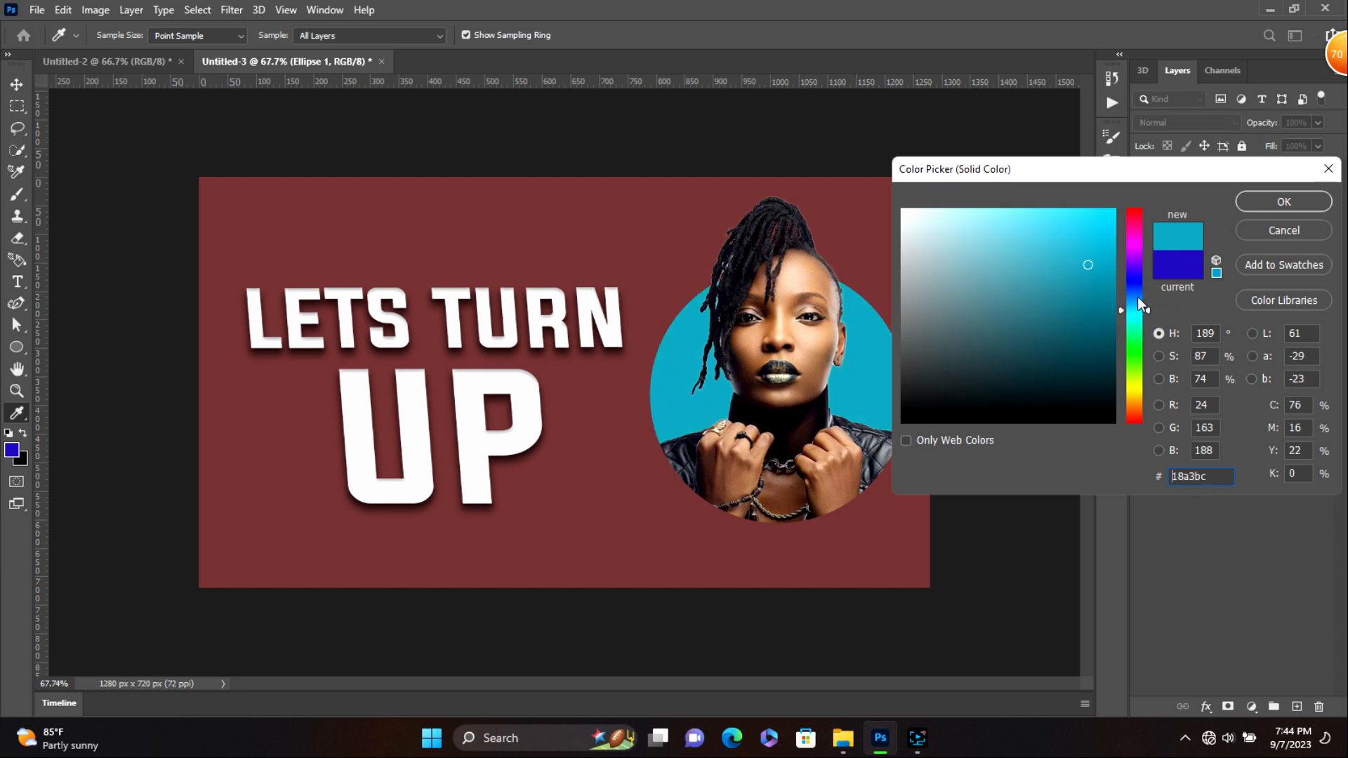
pyautogui.click(1254, 195)
pyautogui.press('v')
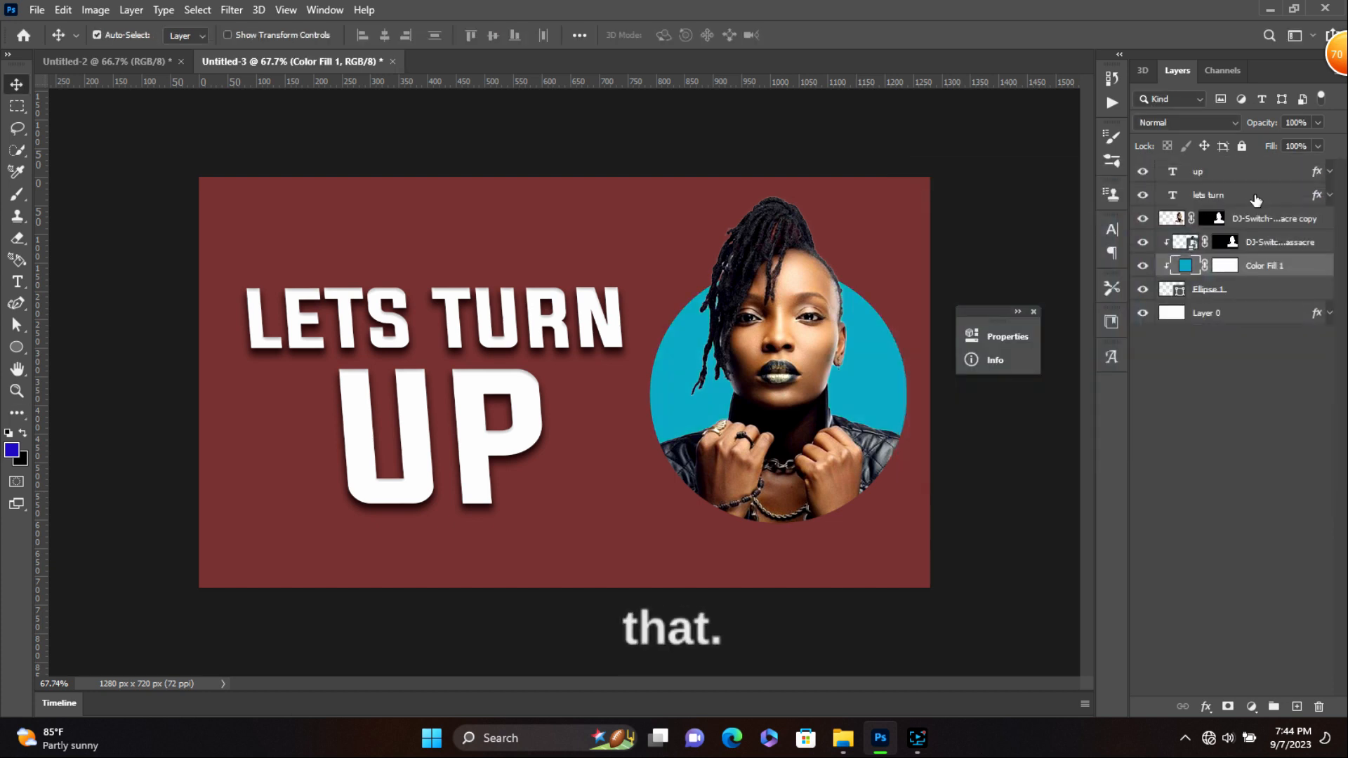
# - Hide Color Fill 1, add a Gradient Map adjustment, and open its gradient for editing
pyautogui.click(1142, 266)
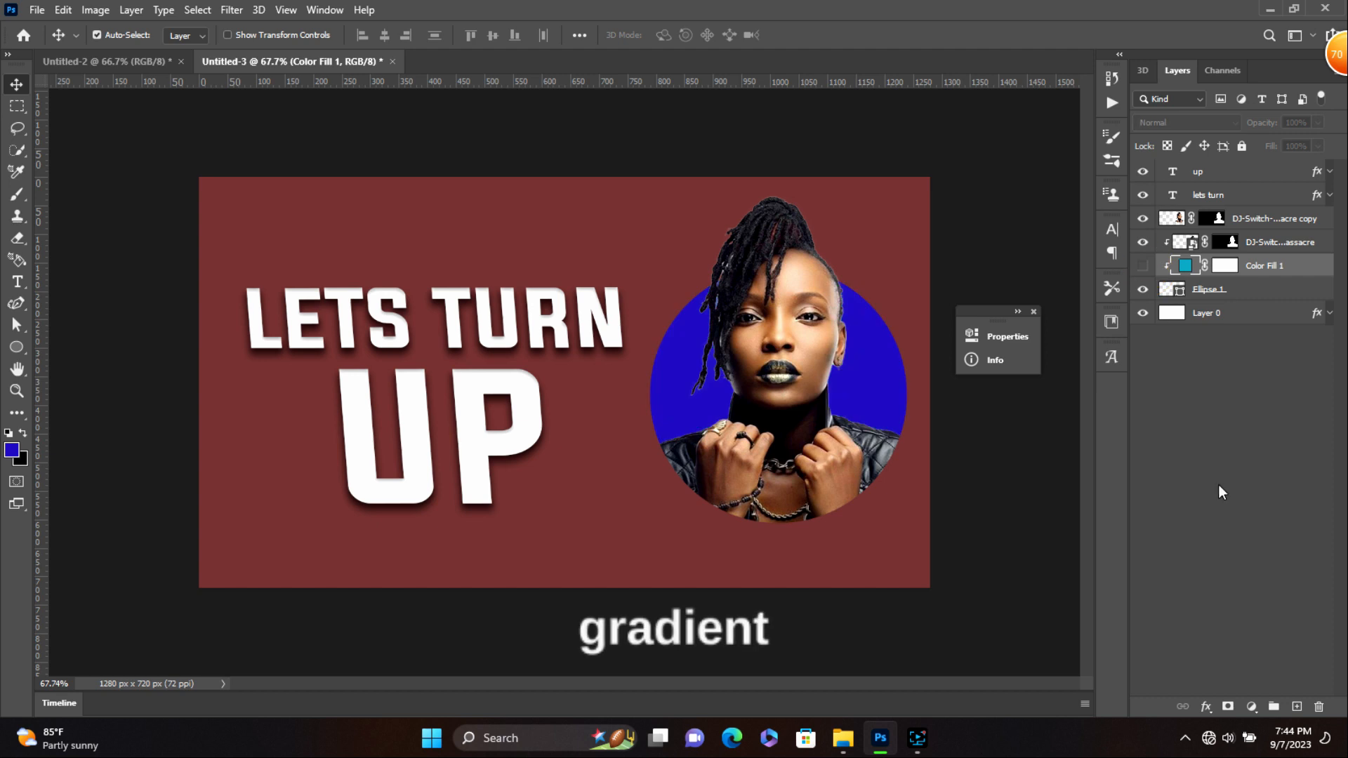
pyautogui.click(1250, 708)
pyautogui.click(1241, 683)
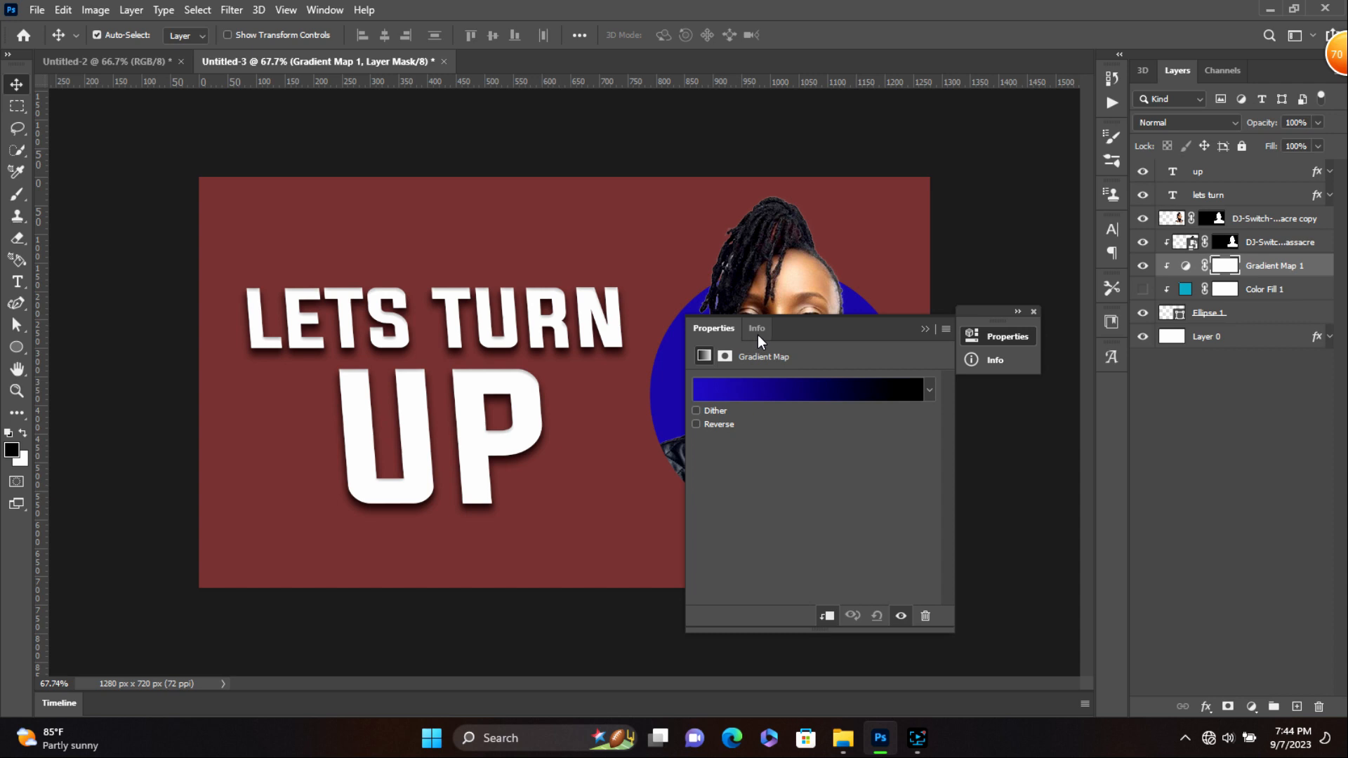
pyautogui.click(811, 388)
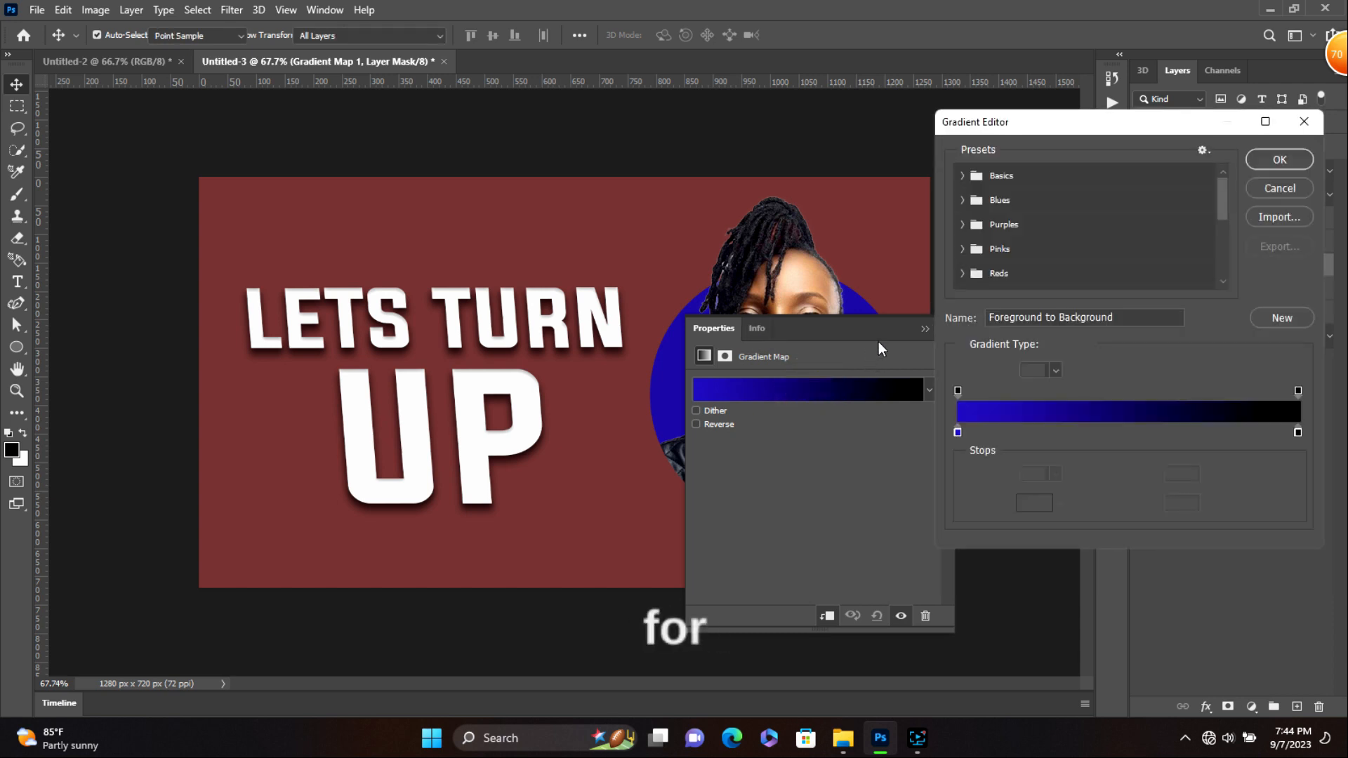
pyautogui.moveTo(863, 329); pyautogui.dragTo(1133, 351)
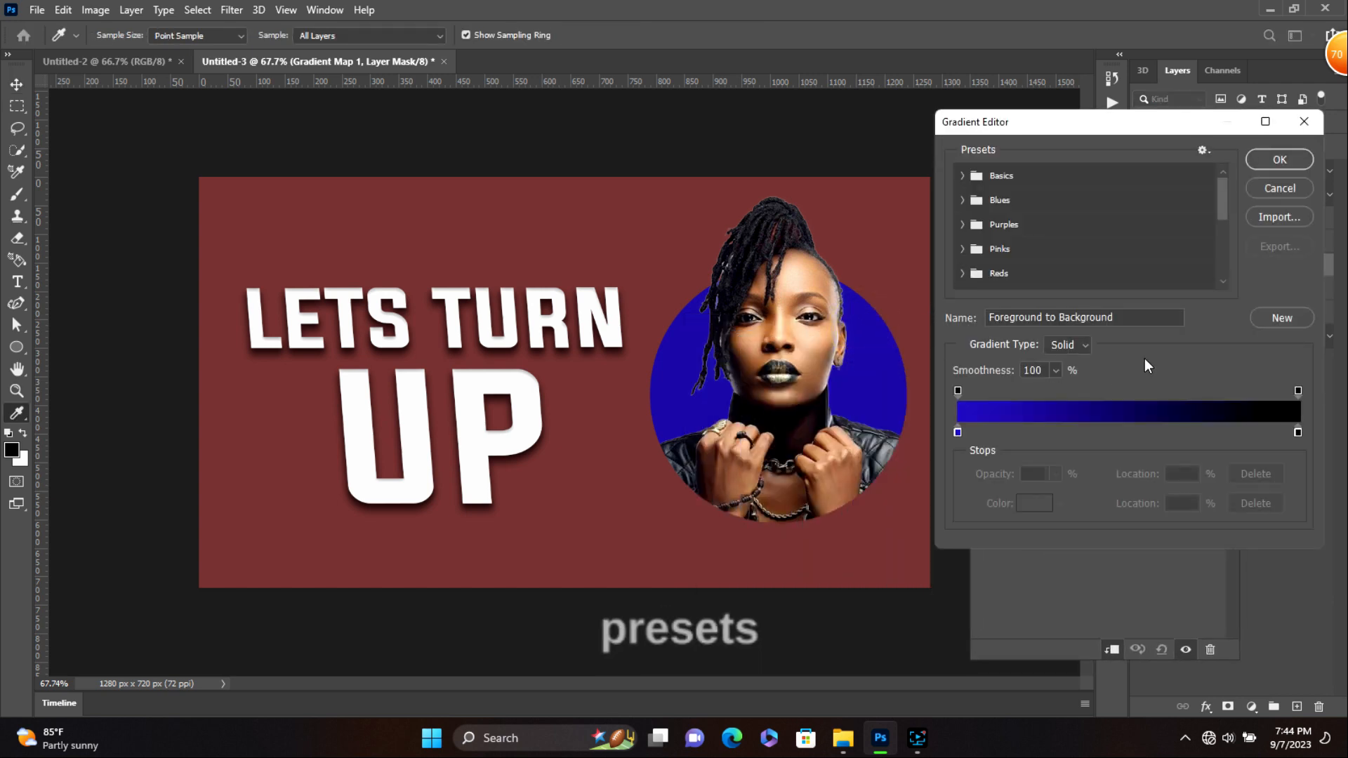
# - Try Basics and Purples presets, then choose the Pink_17 light-blue-to-pink gradient
pyautogui.click(962, 176)
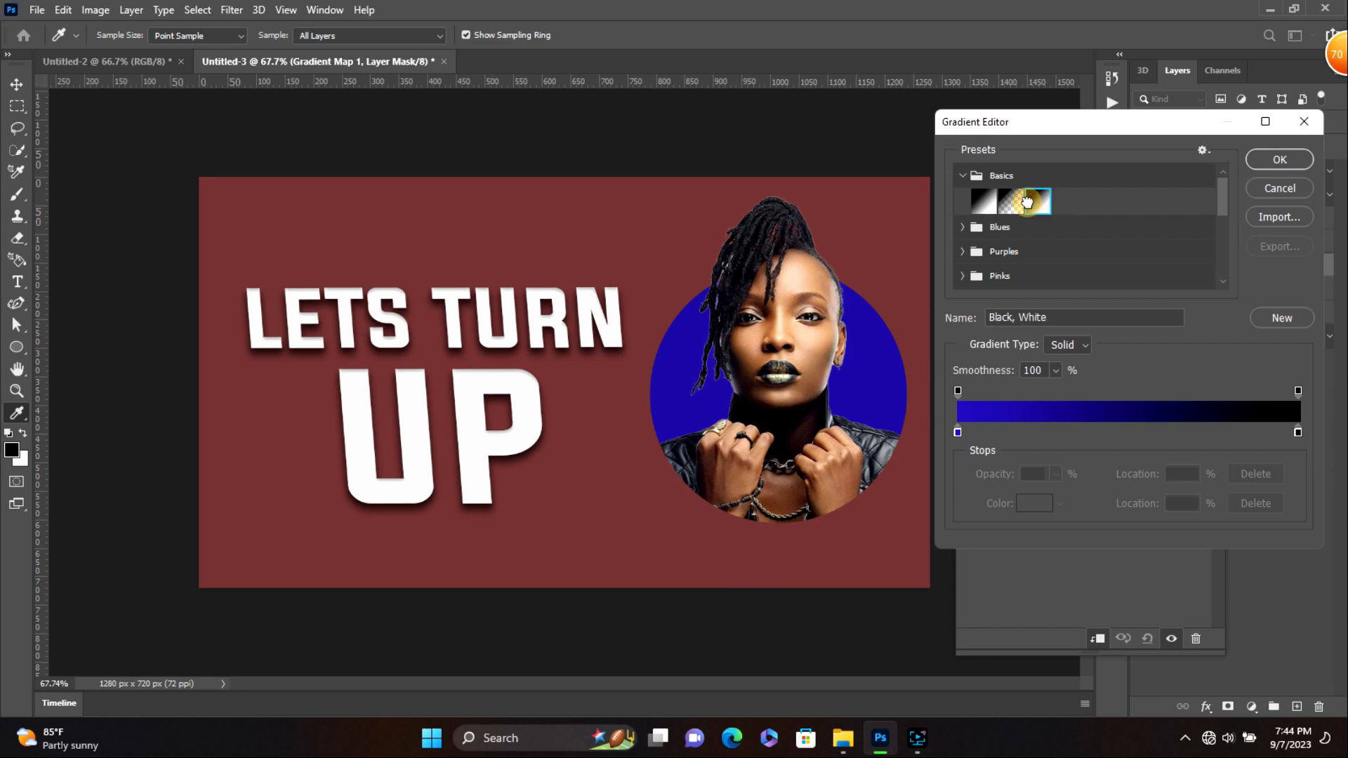
pyautogui.click(1028, 202)
pyautogui.click(961, 258)
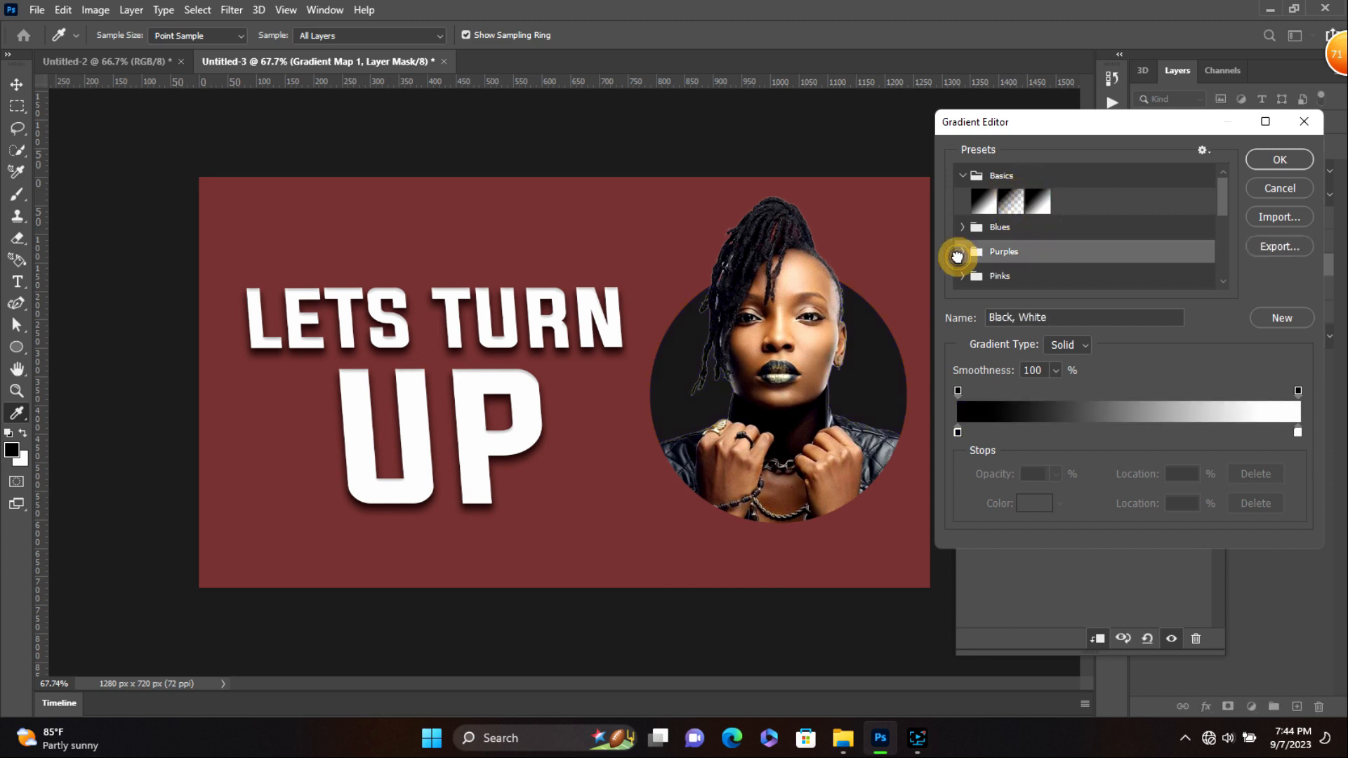
pyautogui.click(962, 254)
pyautogui.click(1032, 277)
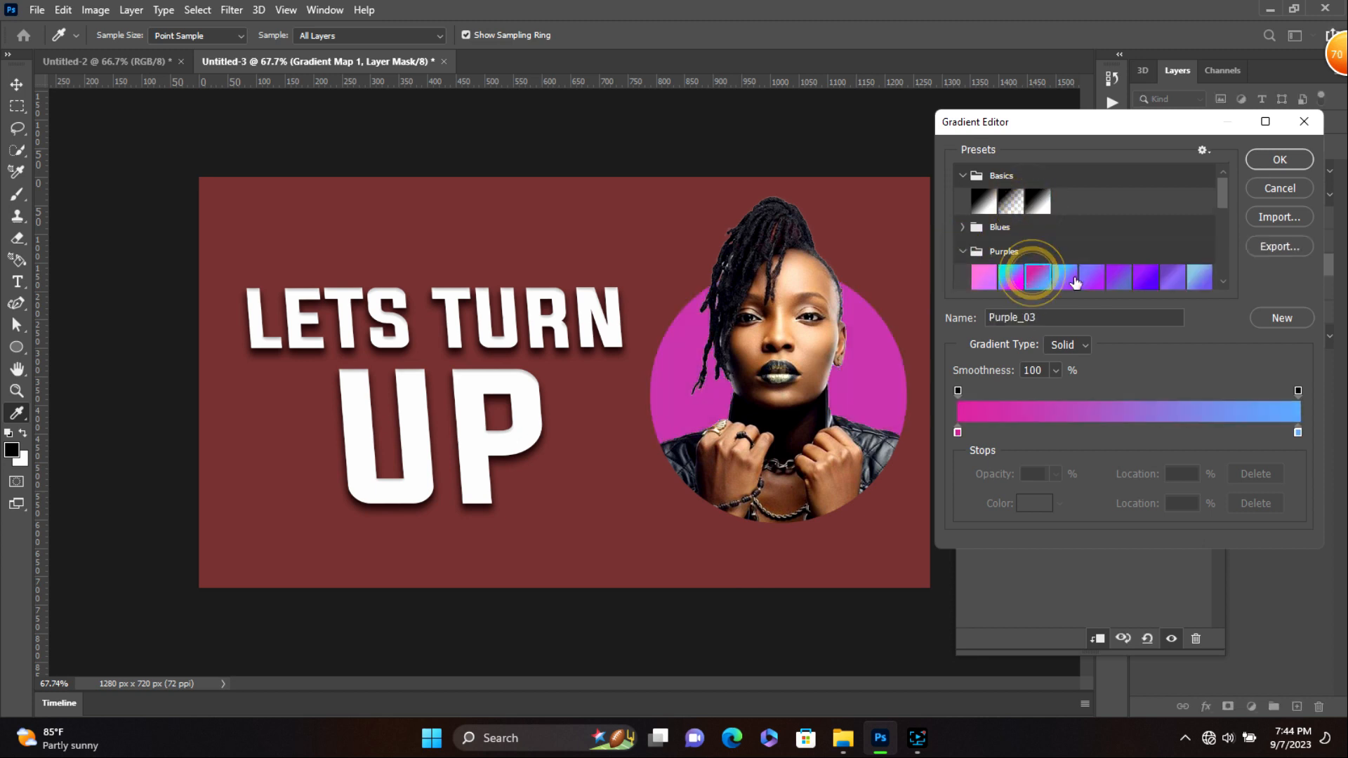
pyautogui.scroll(-1, 1152, 277)
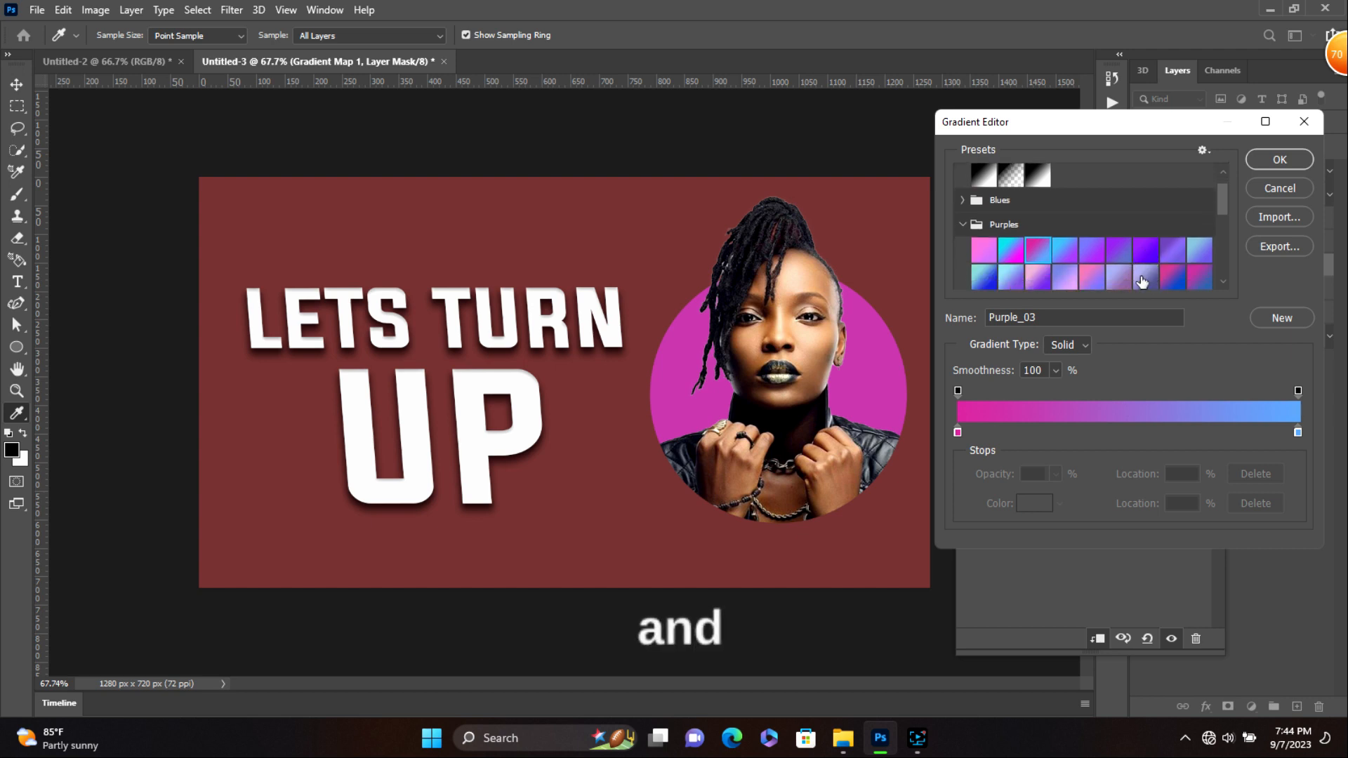
pyautogui.click(1143, 278)
pyautogui.scroll(-2, 1140, 278)
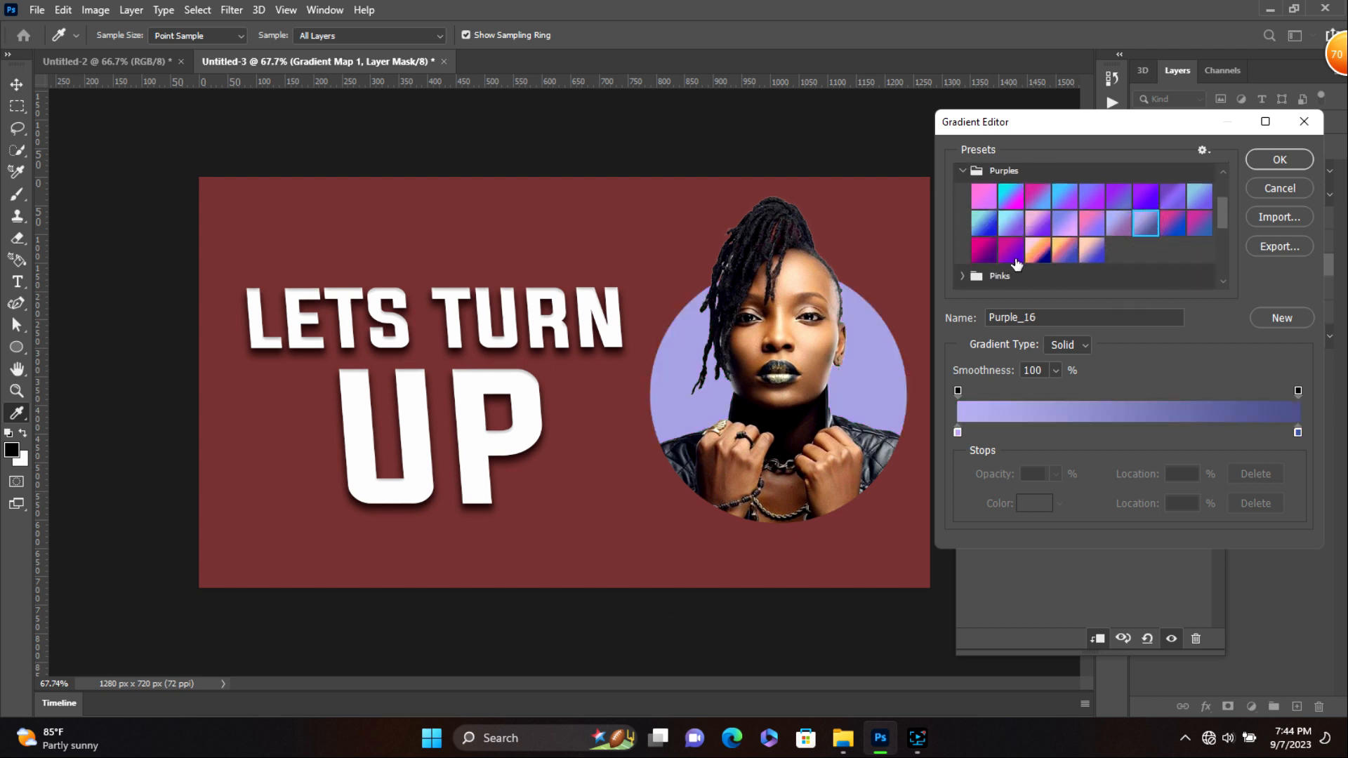
pyautogui.click(1012, 259)
pyautogui.click(961, 279)
pyautogui.scroll(-3, 1038, 261)
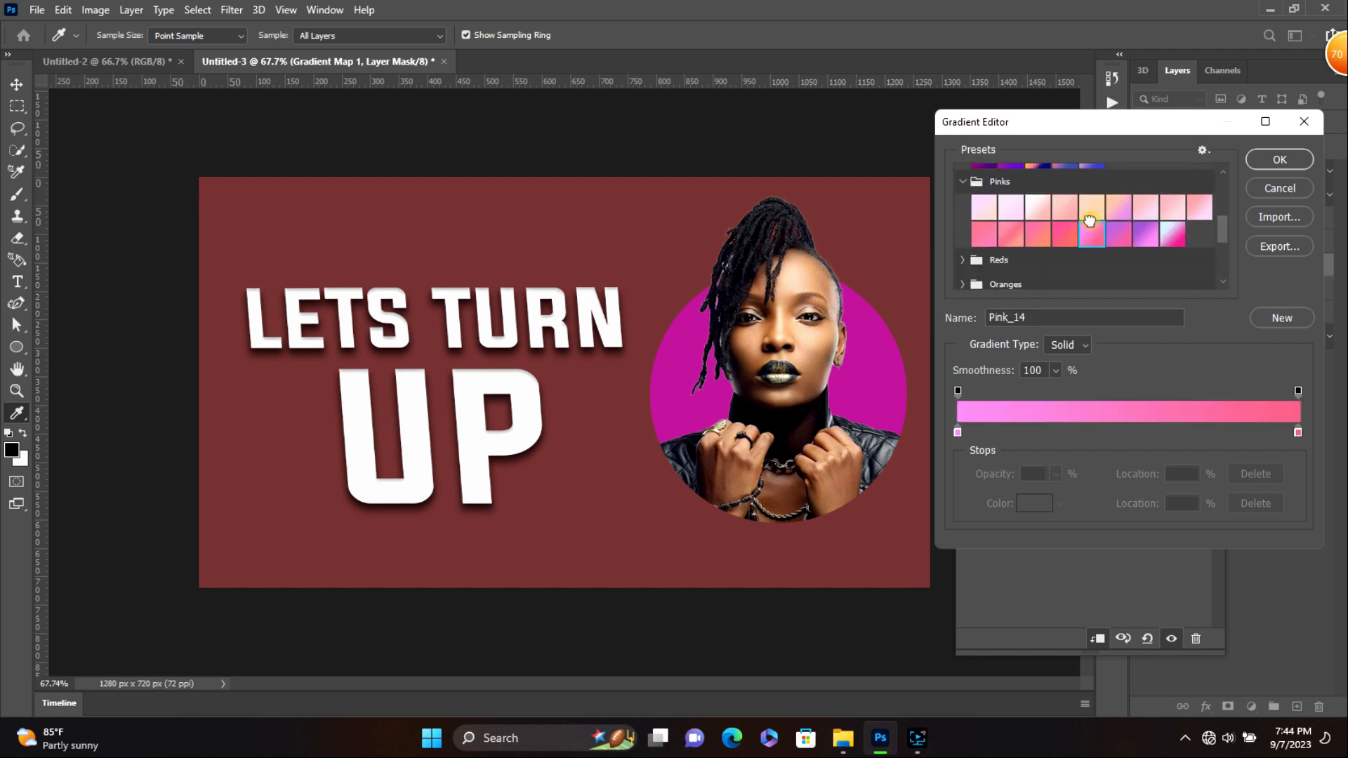
pyautogui.click(1161, 234)
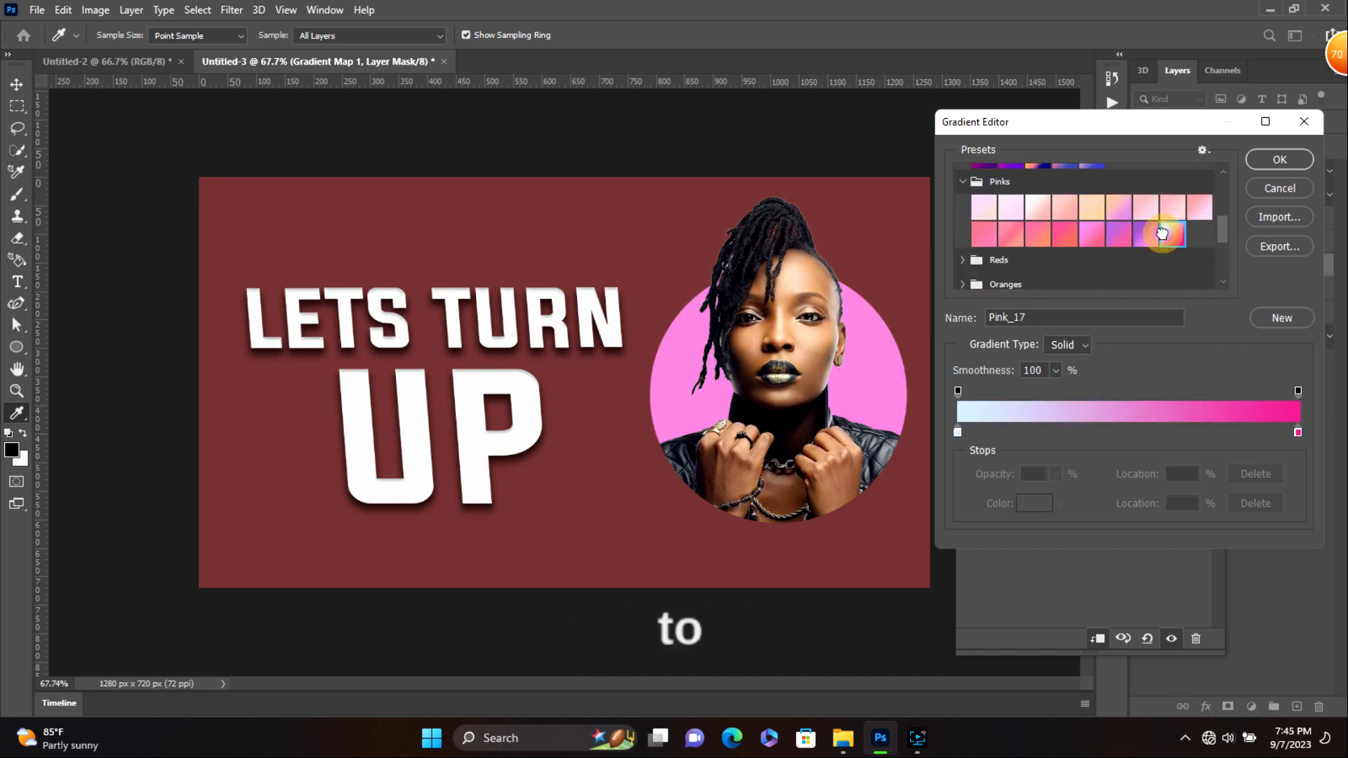
# - Move the light-blue stop to 11%, shift the midpoint left, and set the right opacity stop to 84%
pyautogui.moveTo(957, 433); pyautogui.dragTo(997, 436)
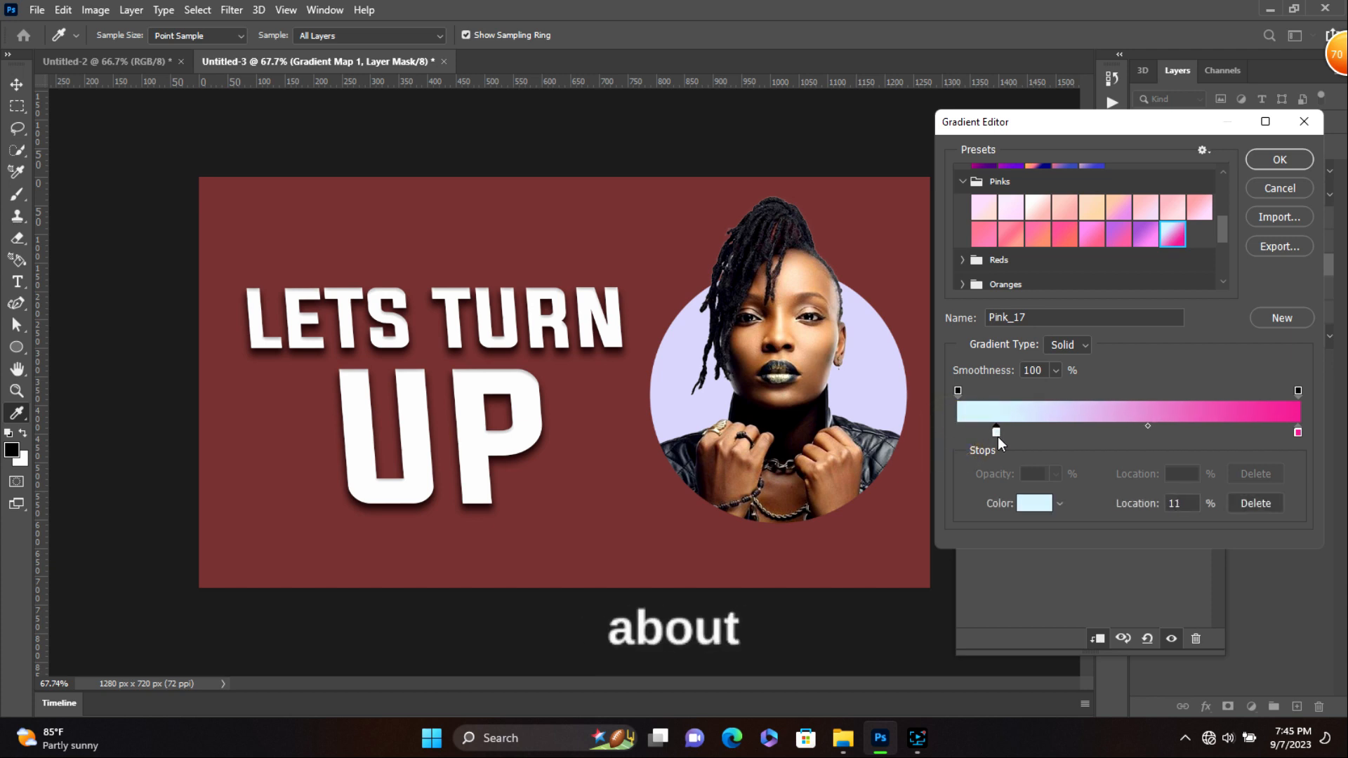
pyautogui.moveTo(1149, 427); pyautogui.dragTo(1045, 428)
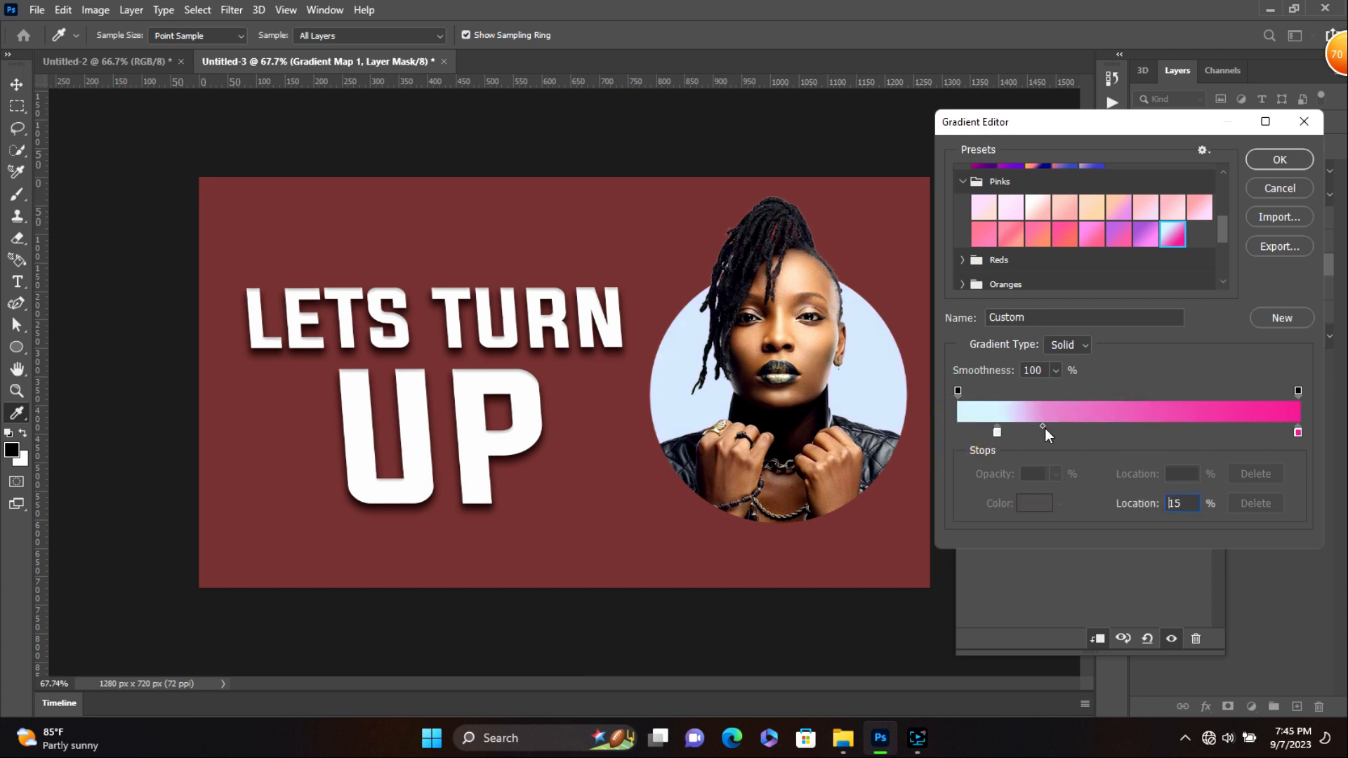
pyautogui.moveTo(1297, 391); pyautogui.dragTo(1245, 395)
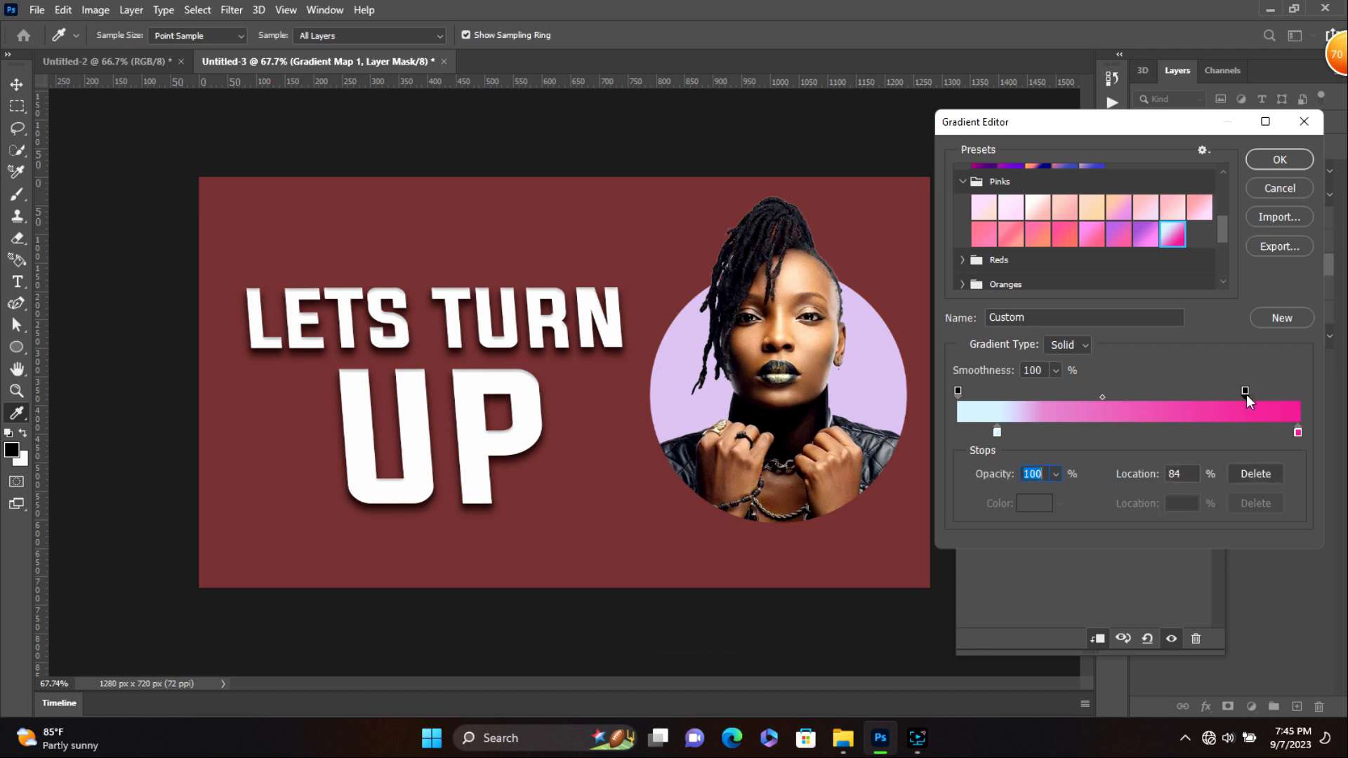
pyautogui.click(1276, 161)
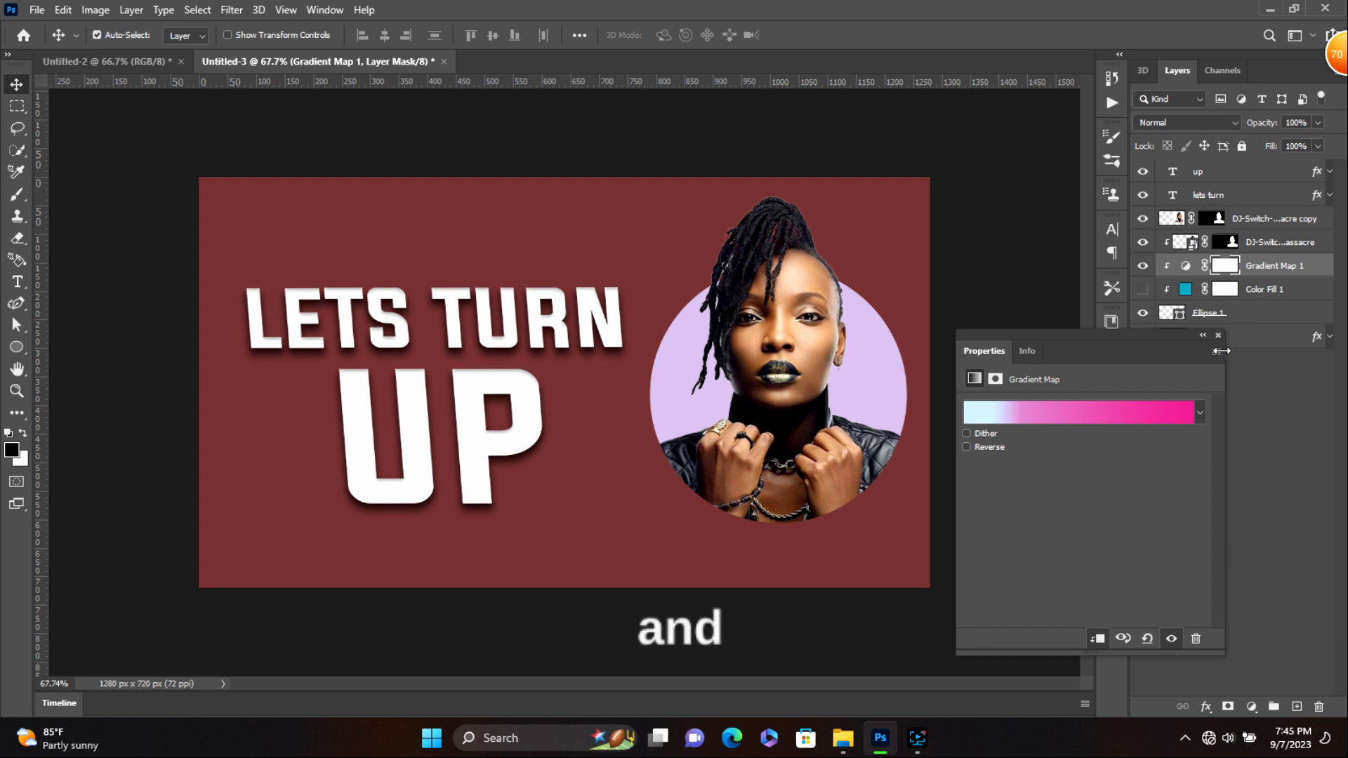
# - Collapse Properties, hide Gradient Map 1, and make Color Fill 1 visible again
pyautogui.click(1199, 336)
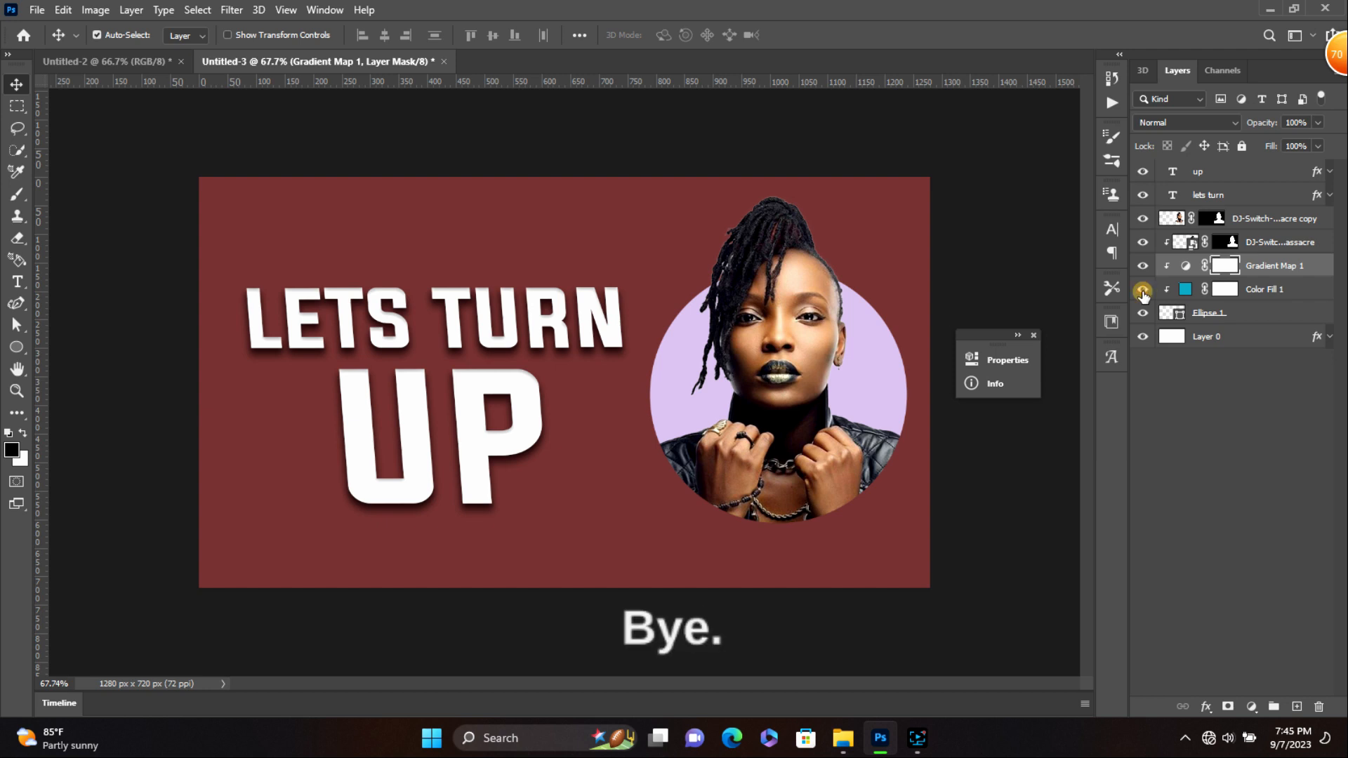
pyautogui.click(1142, 290)
pyautogui.click(1143, 290)
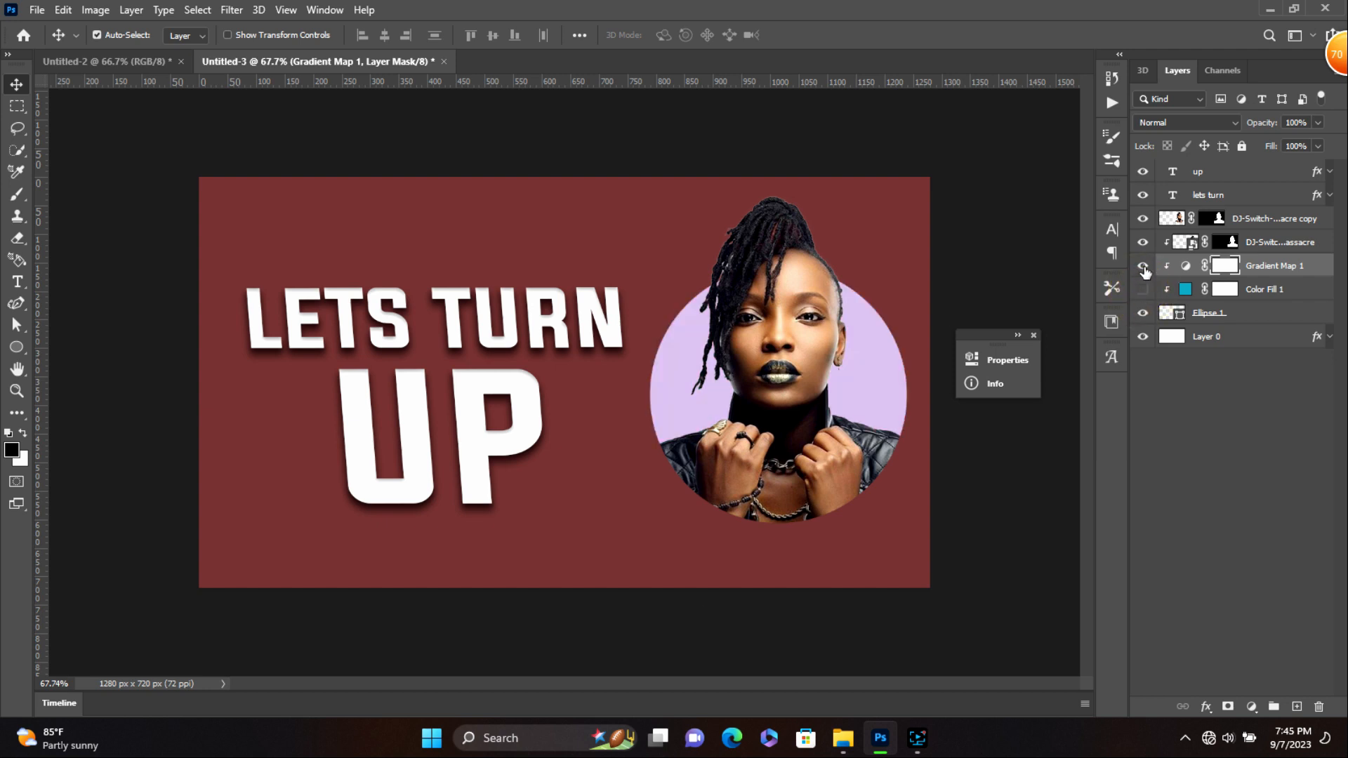
pyautogui.click(1143, 267)
pyautogui.click(1144, 294)
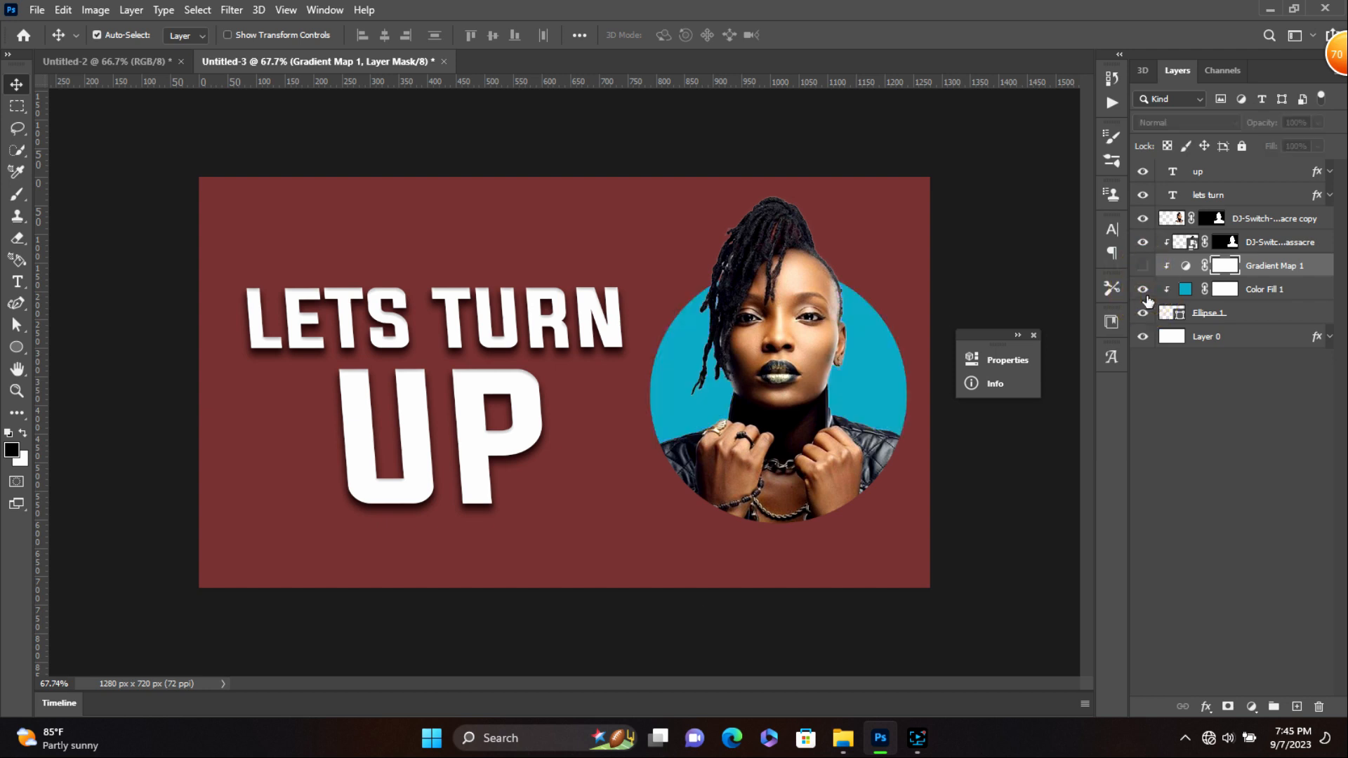